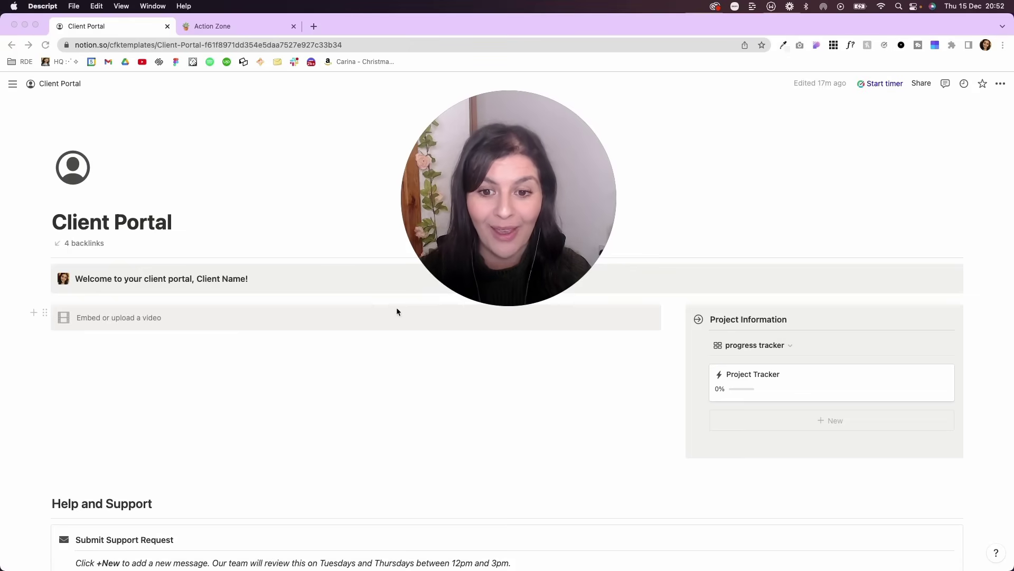
pyautogui.moveTo(402, 305); pyautogui.dragTo(527, 187)
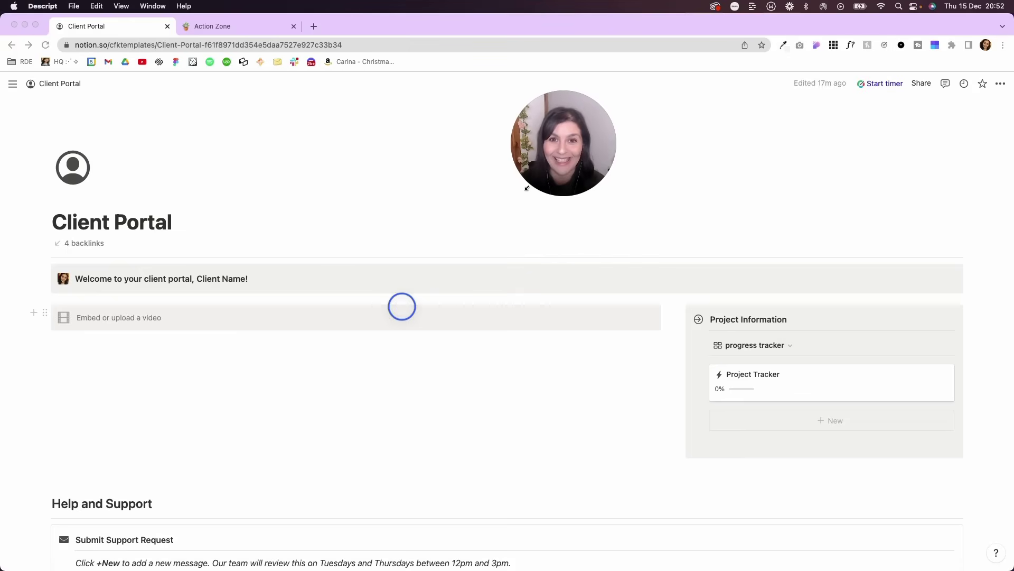
pyautogui.moveTo(567, 124); pyautogui.dragTo(811, 154)
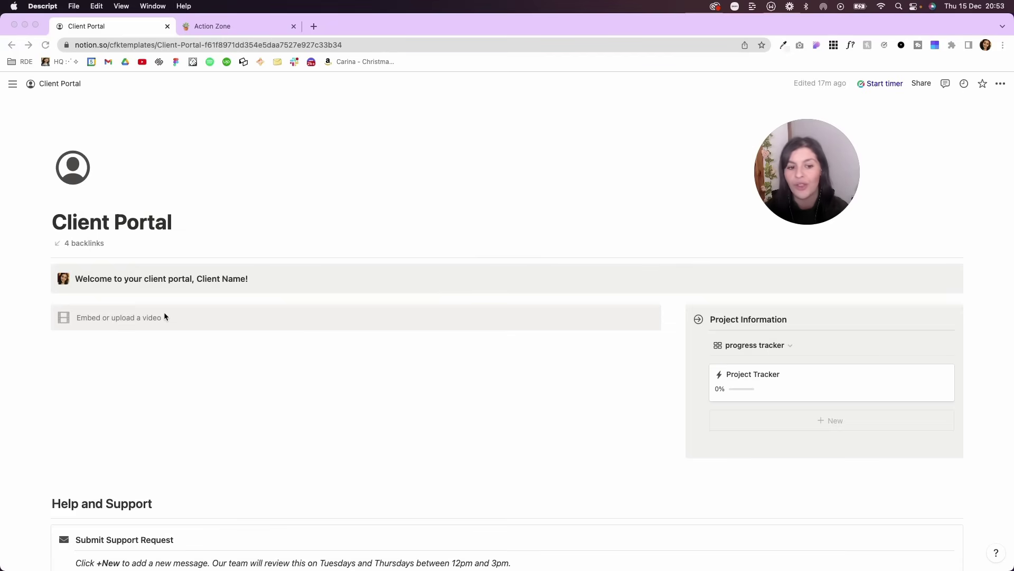
# - Add a support request named "New Message" to the Help and Support inbox and open it in side peek
pyautogui.scroll(-2, 165, 316)
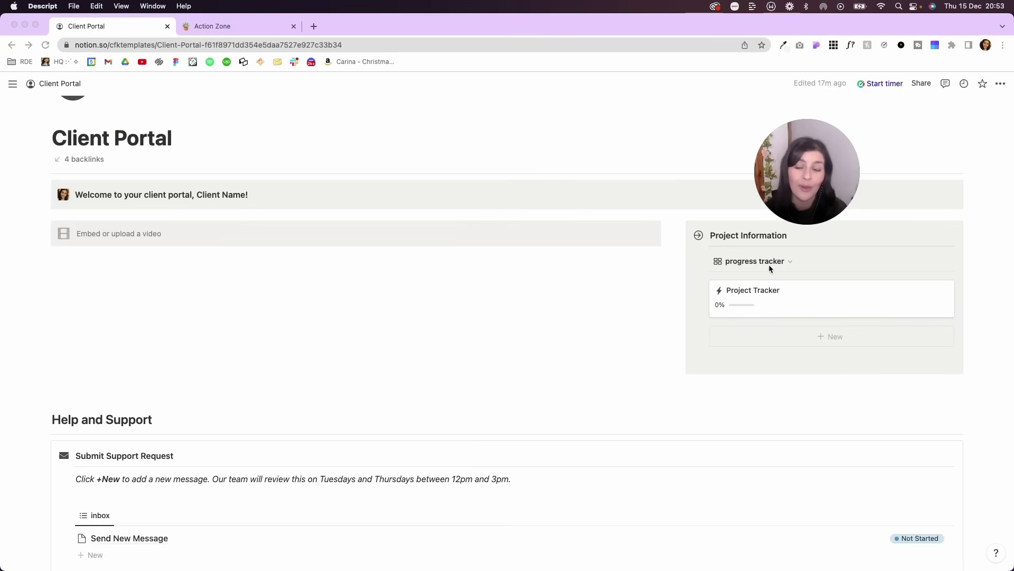
pyautogui.scroll(-1, 512, 343)
pyautogui.scroll(-5, 512, 345)
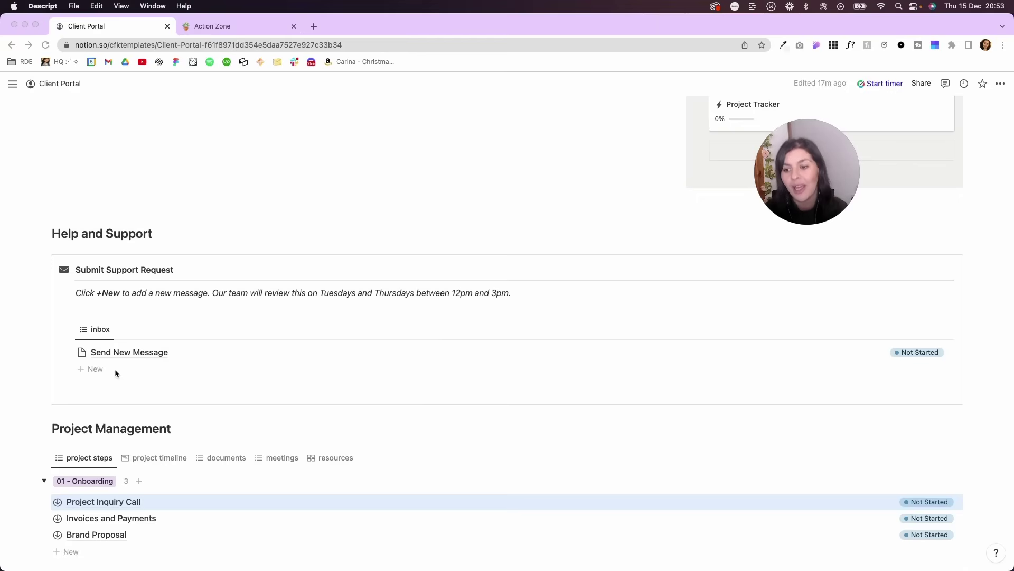
pyautogui.click(95, 369)
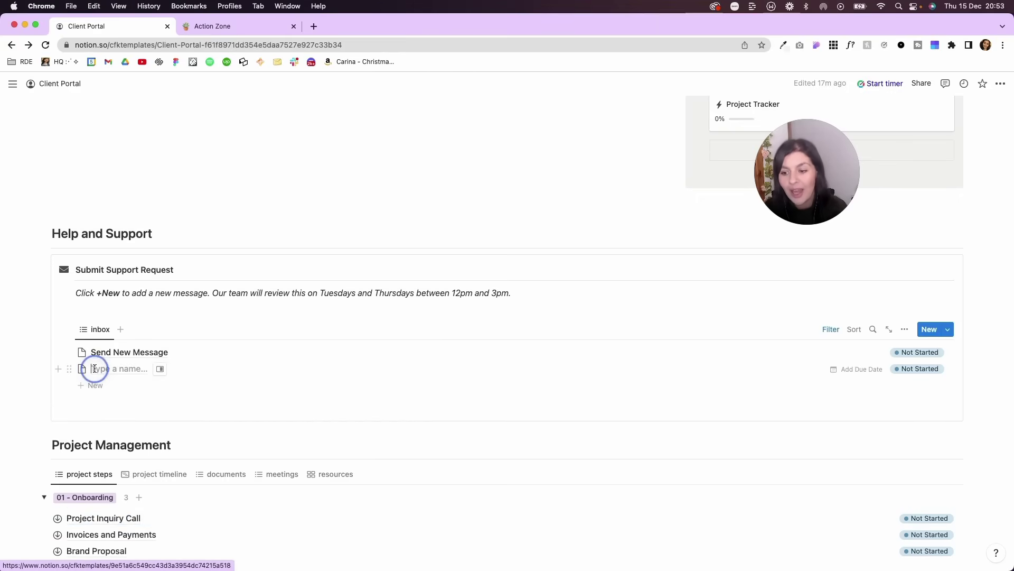
pyautogui.write('New')
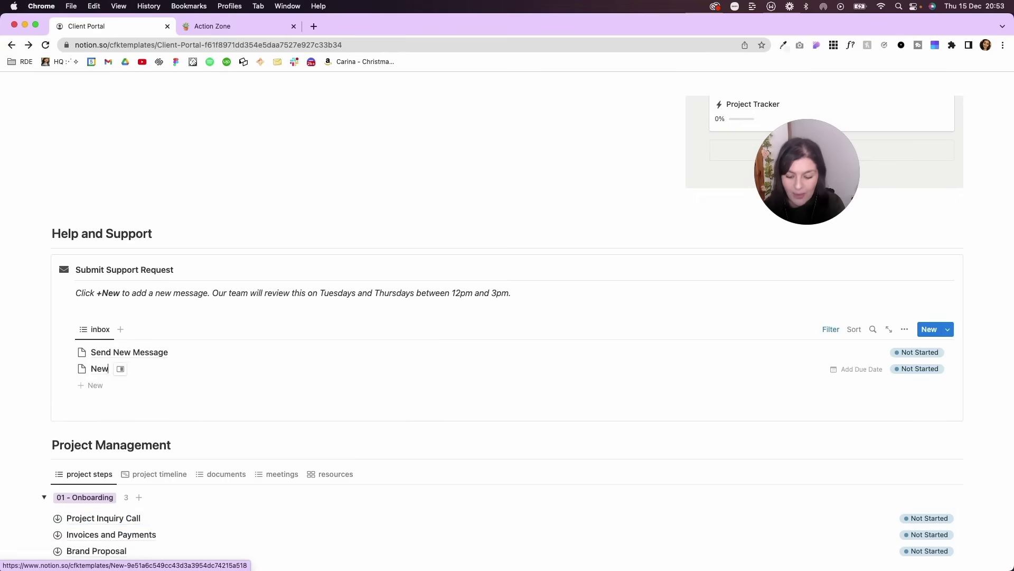
pyautogui.write(' Message')
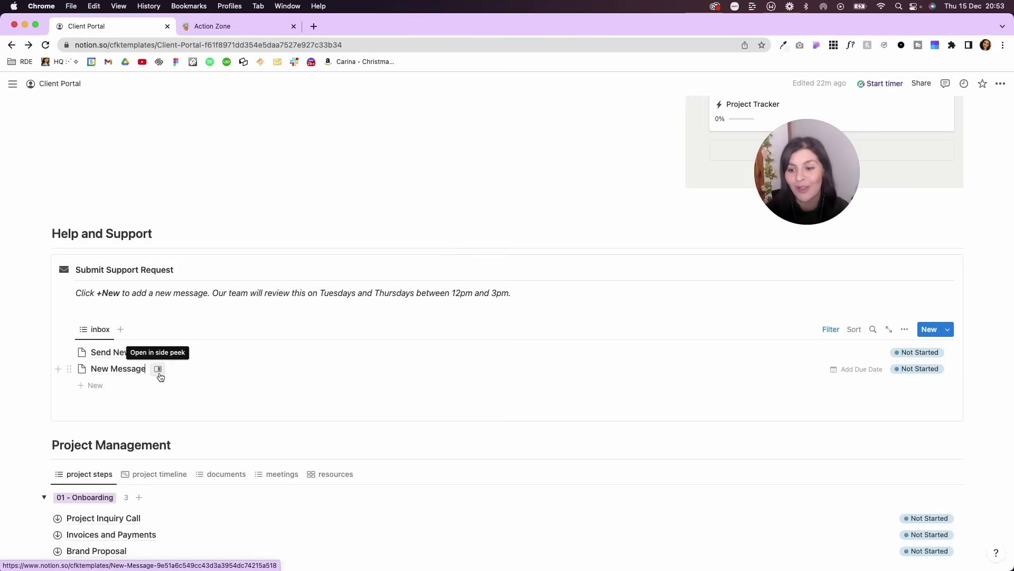
pyautogui.click(158, 369)
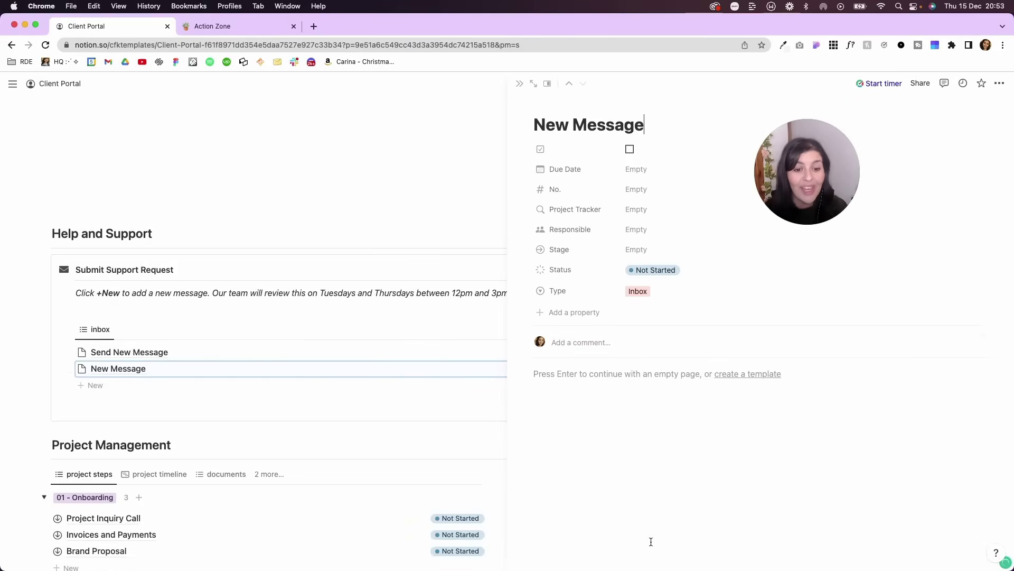
# - Try the statuses Needs Review, Client Action Required and Client Approved on the New Message request
pyautogui.click(690, 271)
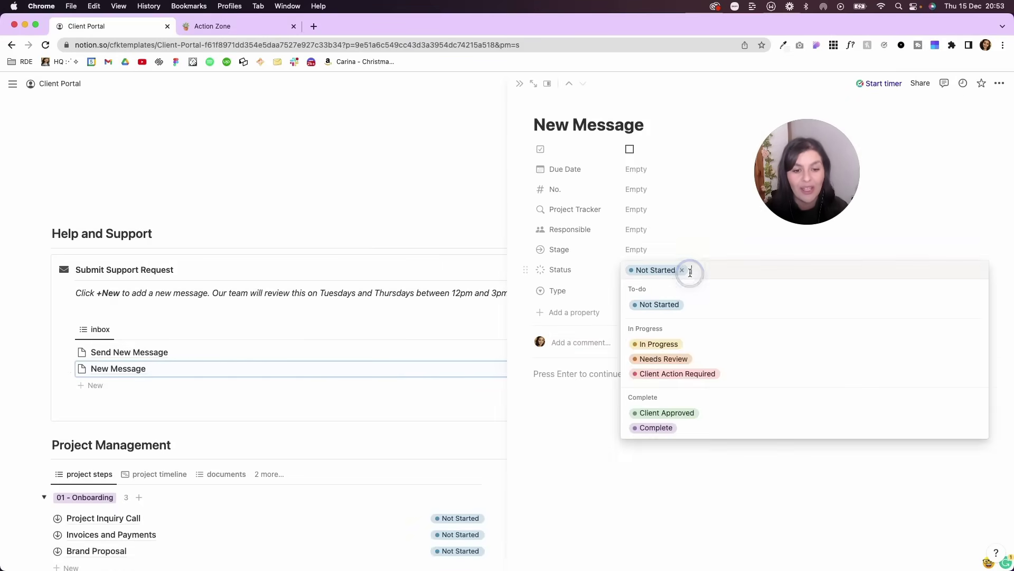
pyautogui.click(695, 358)
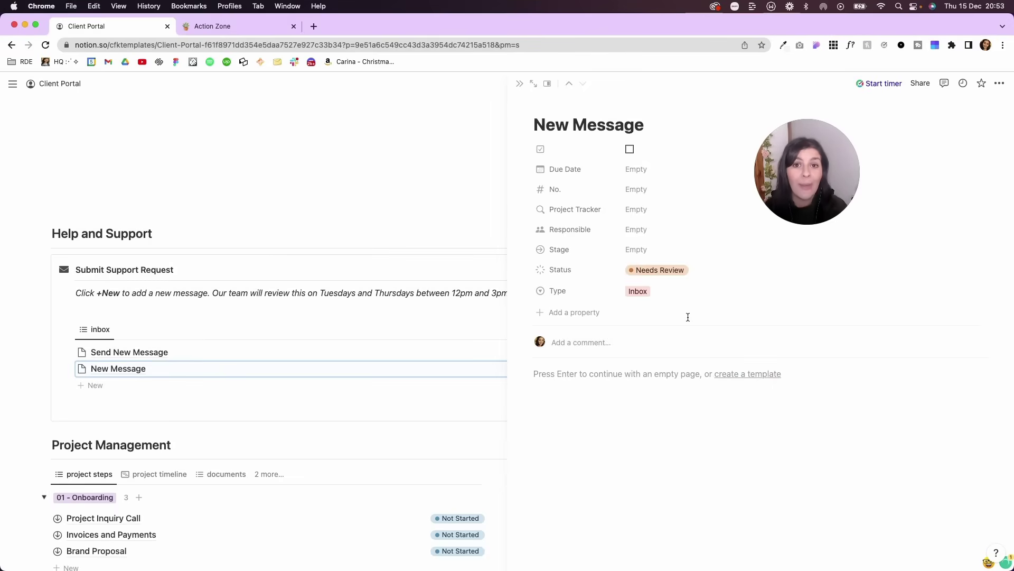
pyautogui.click(679, 270)
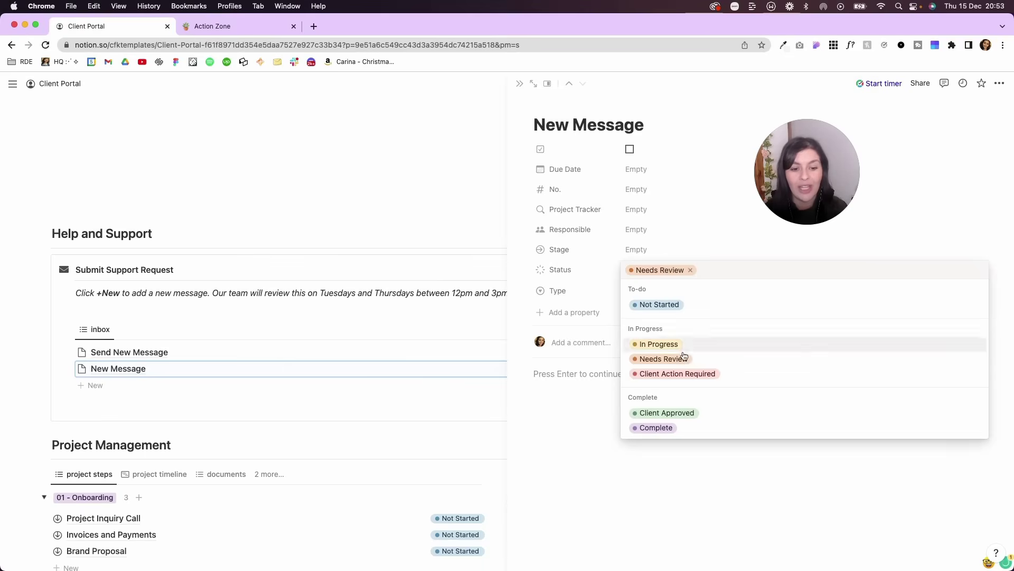
pyautogui.click(682, 374)
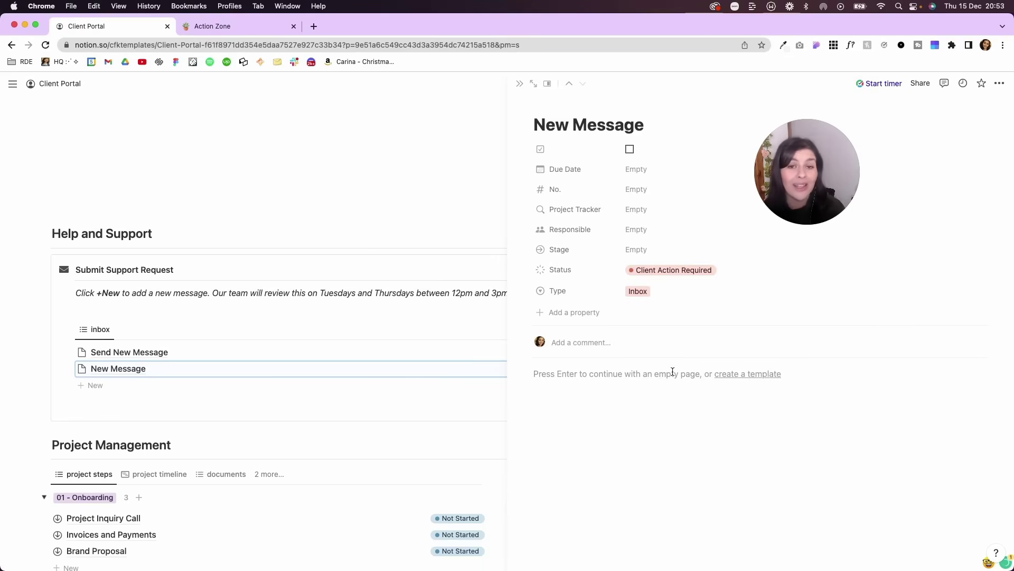
pyautogui.click(690, 274)
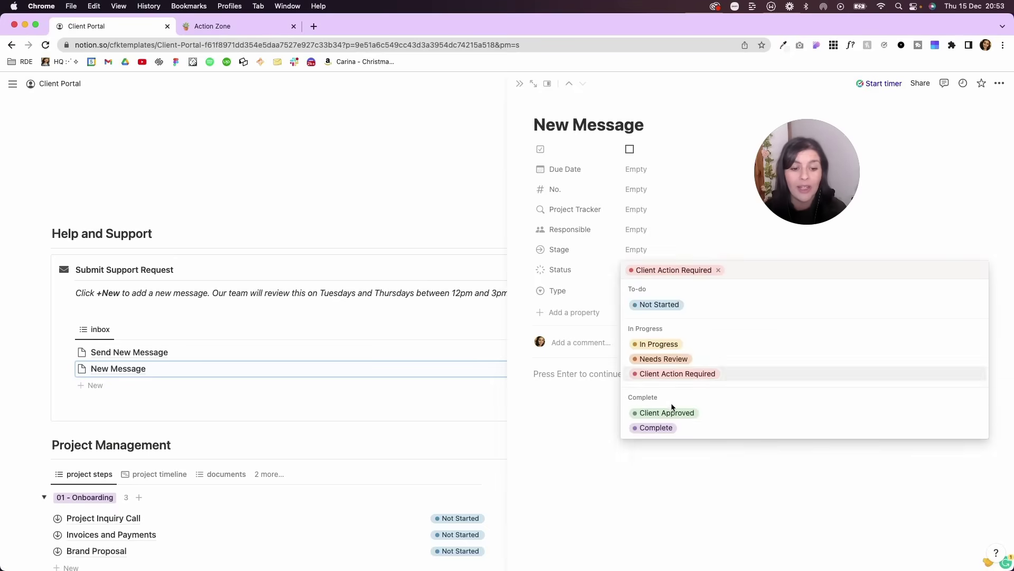
pyautogui.click(654, 414)
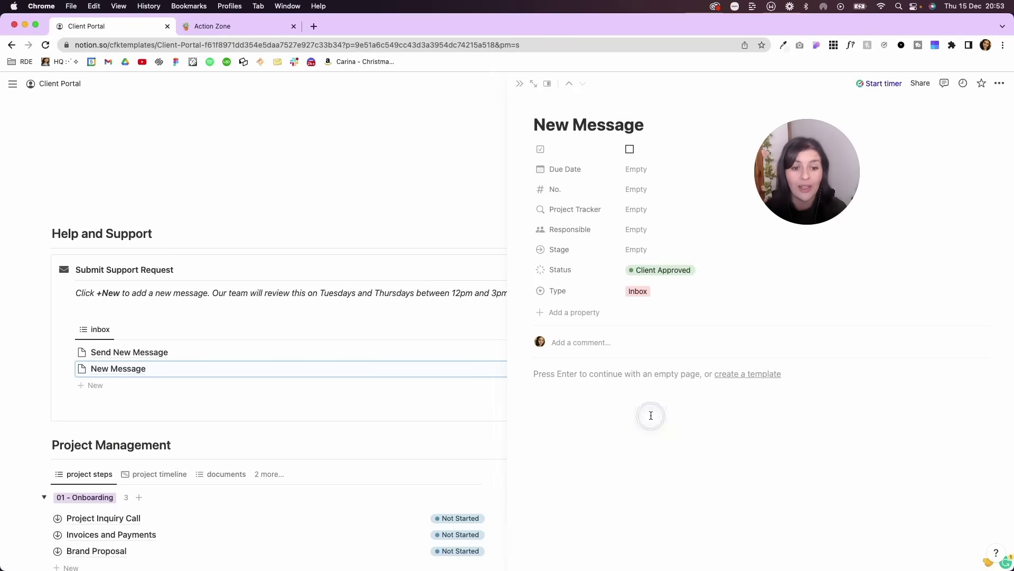
# - Set the New Message request's status to Complete and close its side peek
pyautogui.click(675, 271)
pyautogui.click(652, 428)
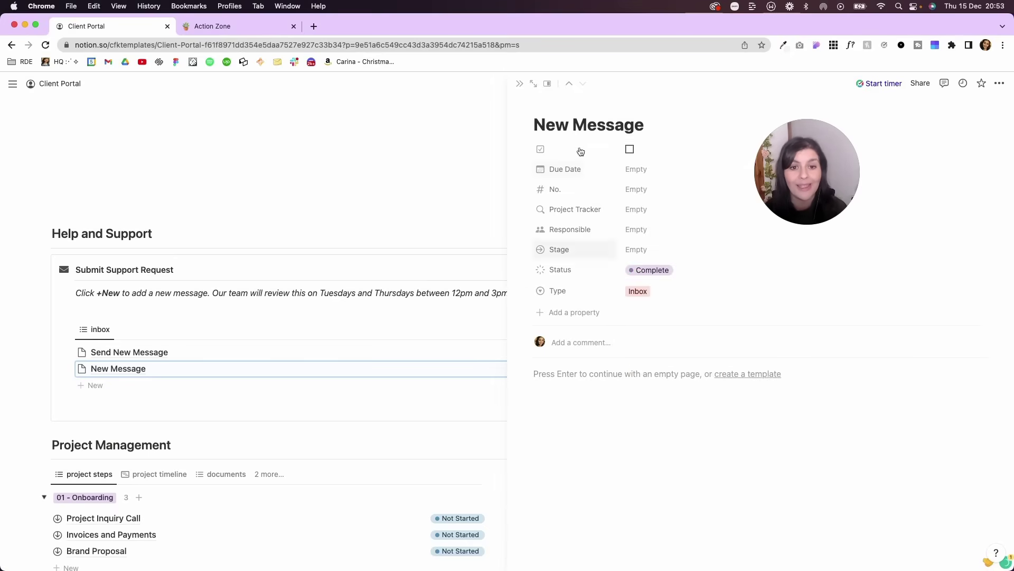
pyautogui.click(519, 83)
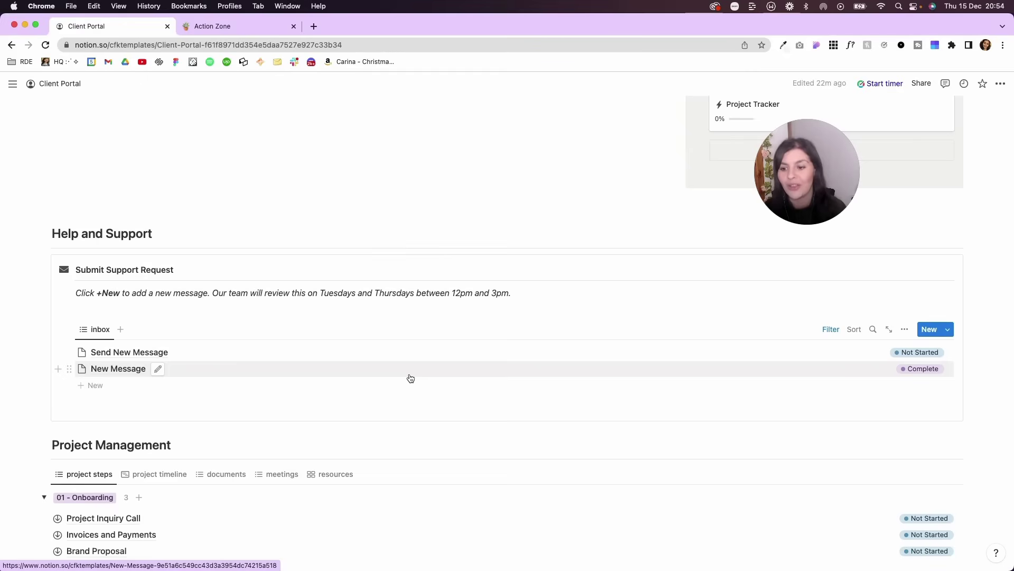
# - Examine the project steps grouped by stage in the Project Management section
pyautogui.scroll(-2, 410, 375)
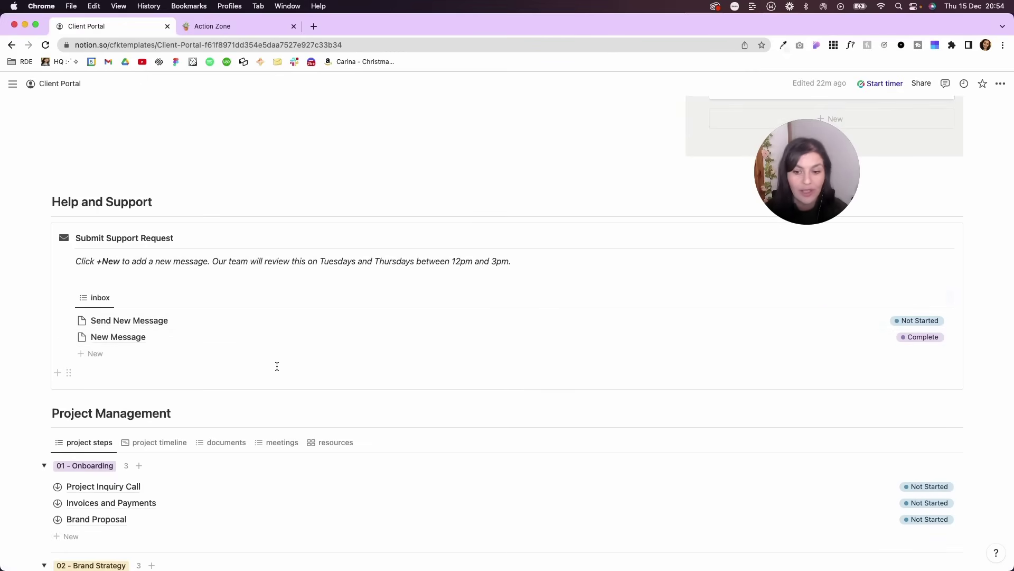
pyautogui.scroll(-3, 278, 368)
pyautogui.scroll(-6, 278, 370)
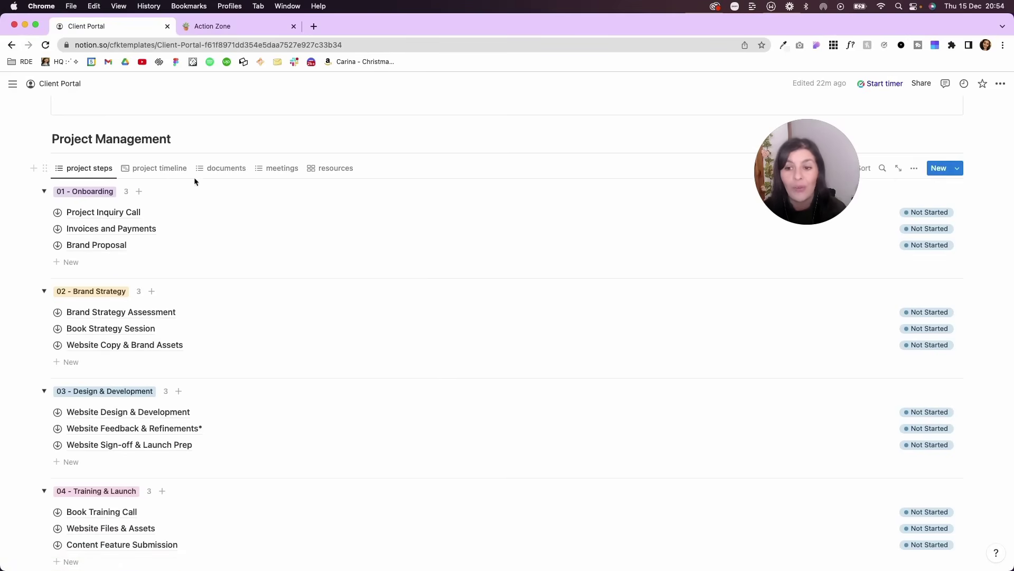
pyautogui.scroll(-1, 229, 183)
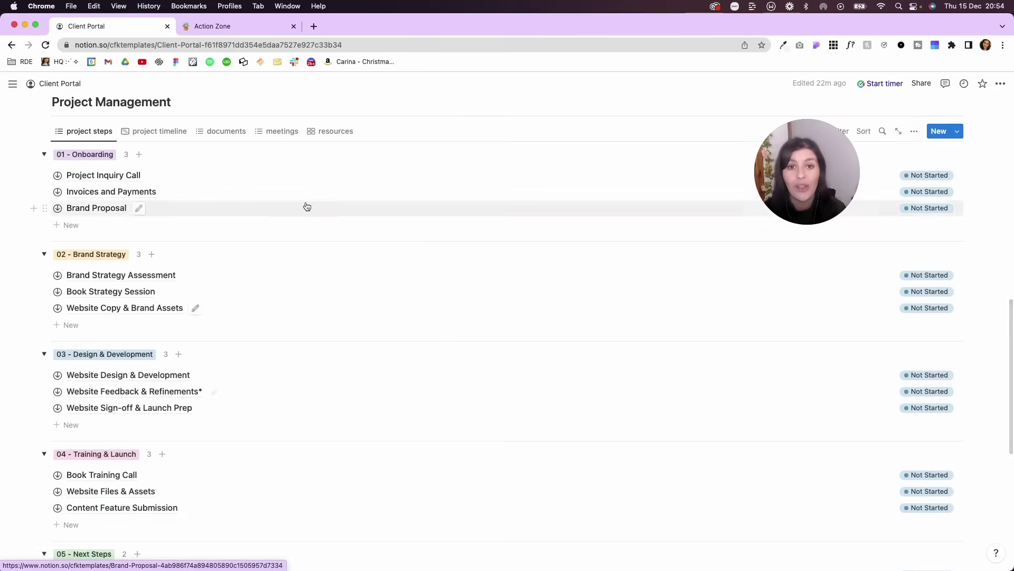
pyautogui.scroll(-3, 248, 382)
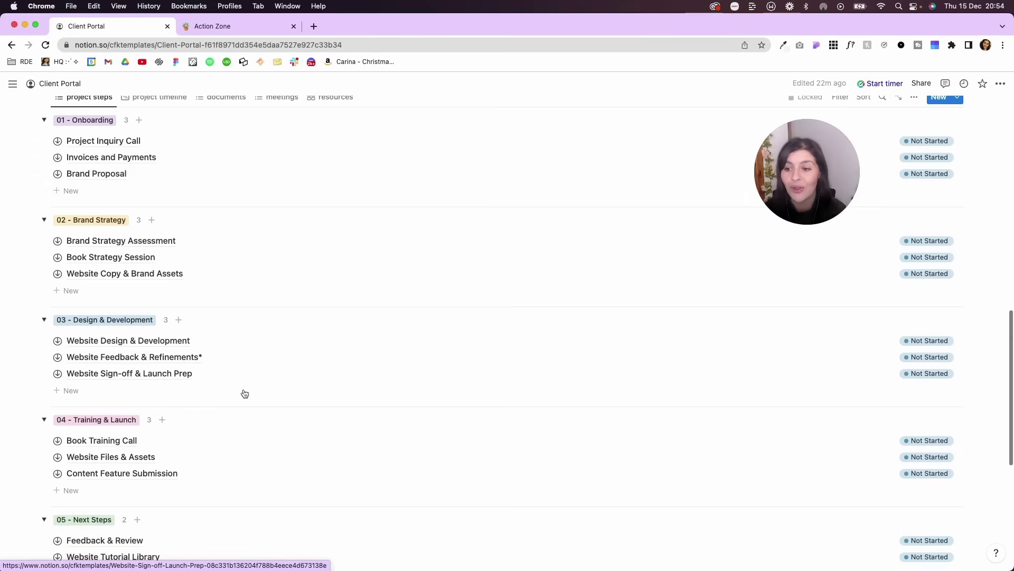
pyautogui.scroll(5, 243, 393)
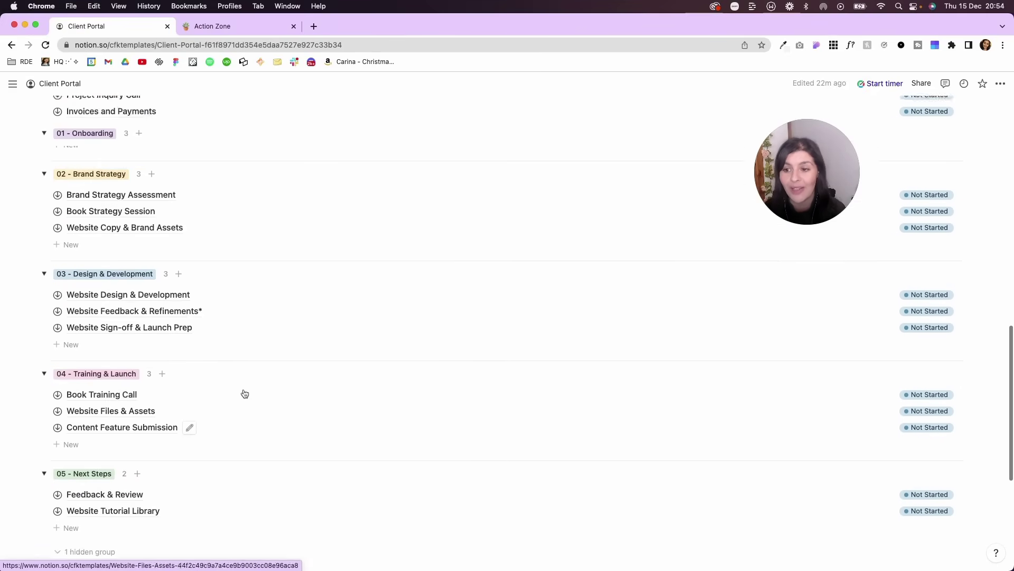
# - Look through the project timeline, documents, meetings and resources views of the Project Management section
pyautogui.click(156, 339)
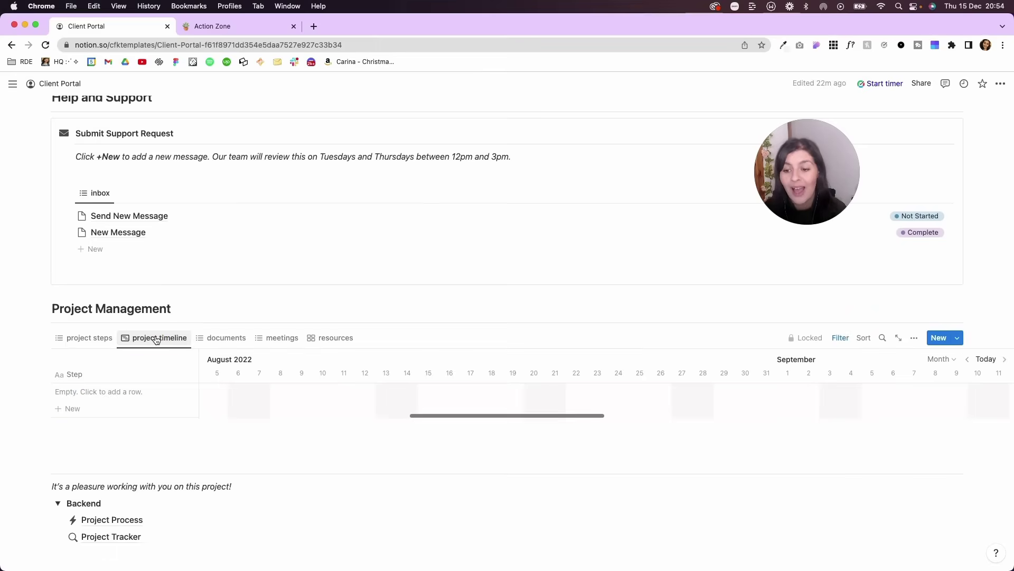
pyautogui.scroll(-3, 155, 336)
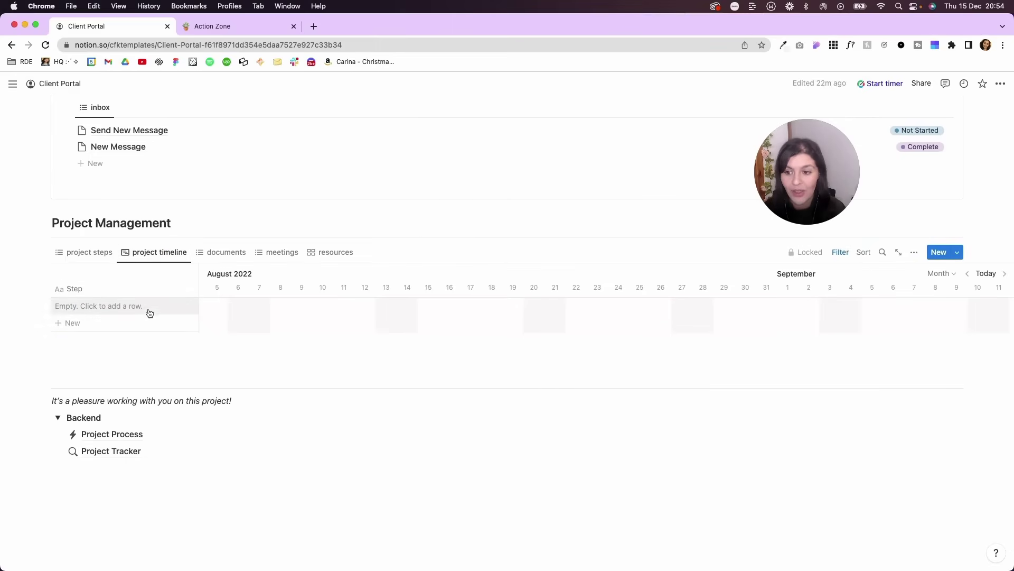
pyautogui.click(88, 255)
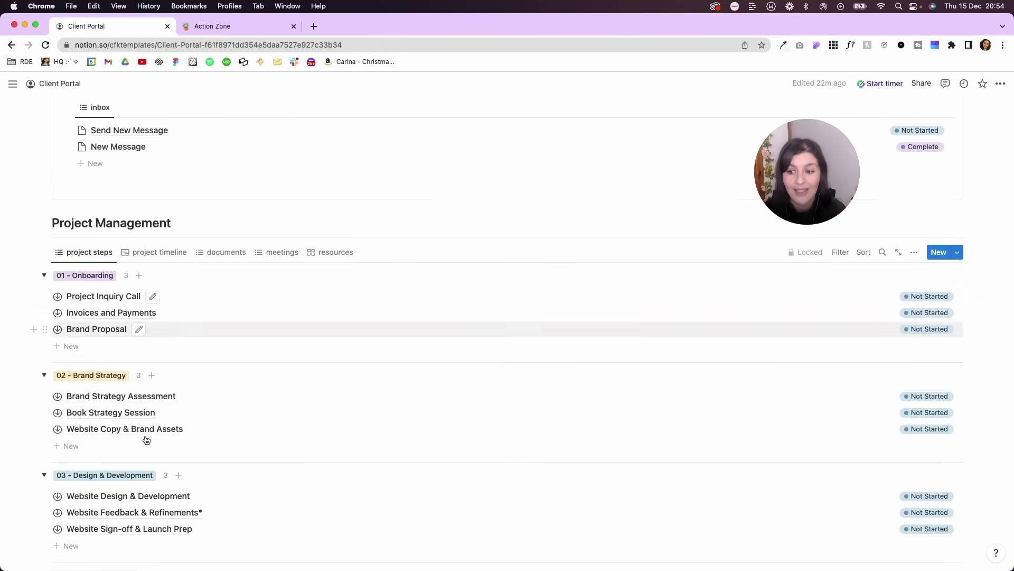
pyautogui.click(176, 258)
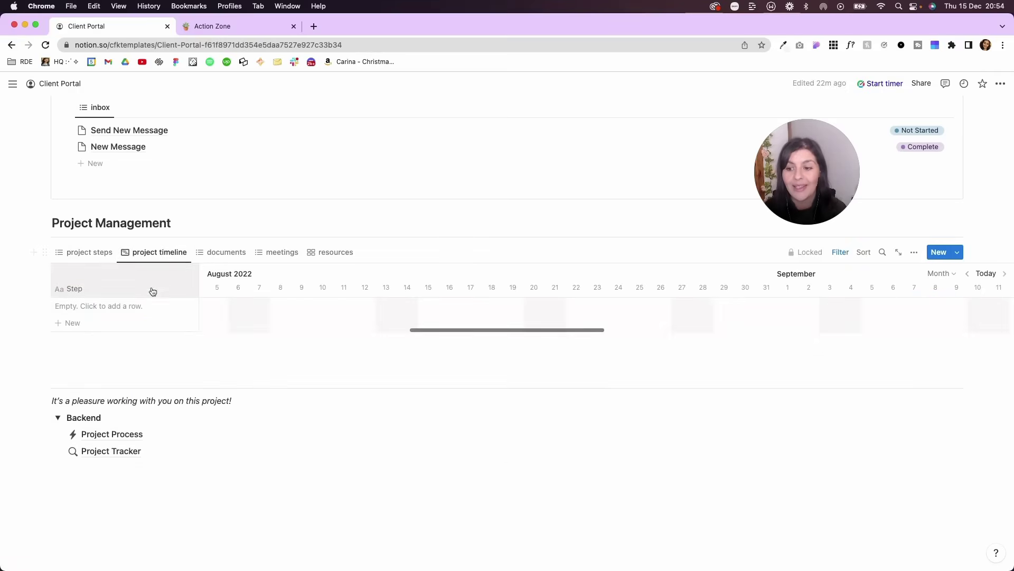
pyautogui.click(226, 254)
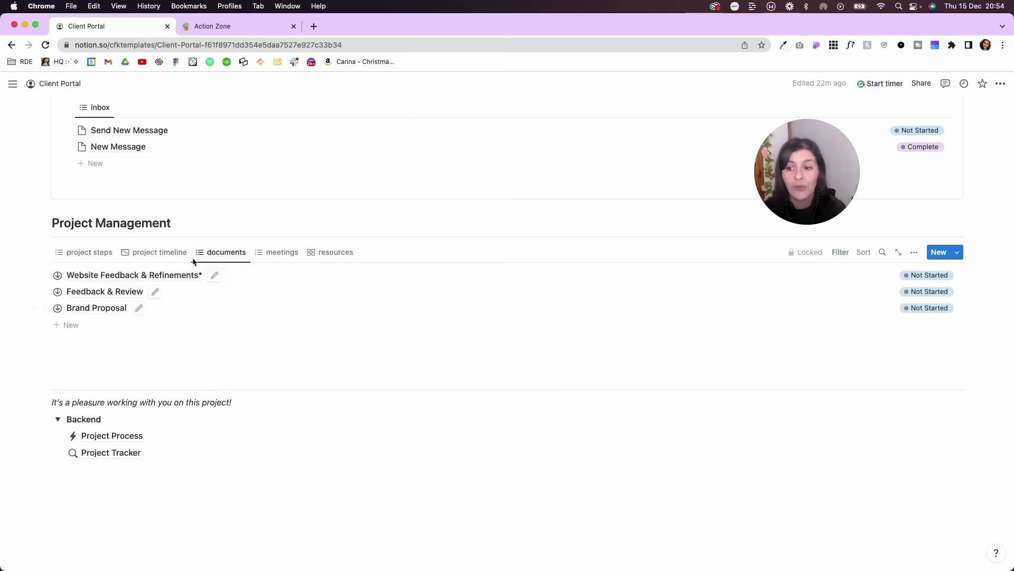
pyautogui.click(277, 259)
pyautogui.click(331, 256)
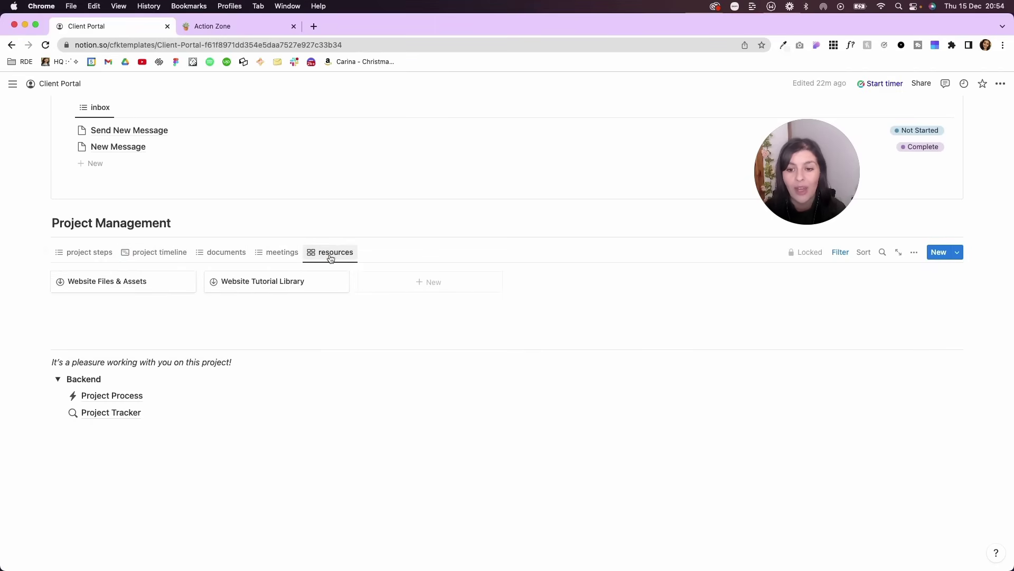
# - Return to the project steps view and read the Project Inquiry Call page under 01 - Onboarding
pyautogui.click(64, 259)
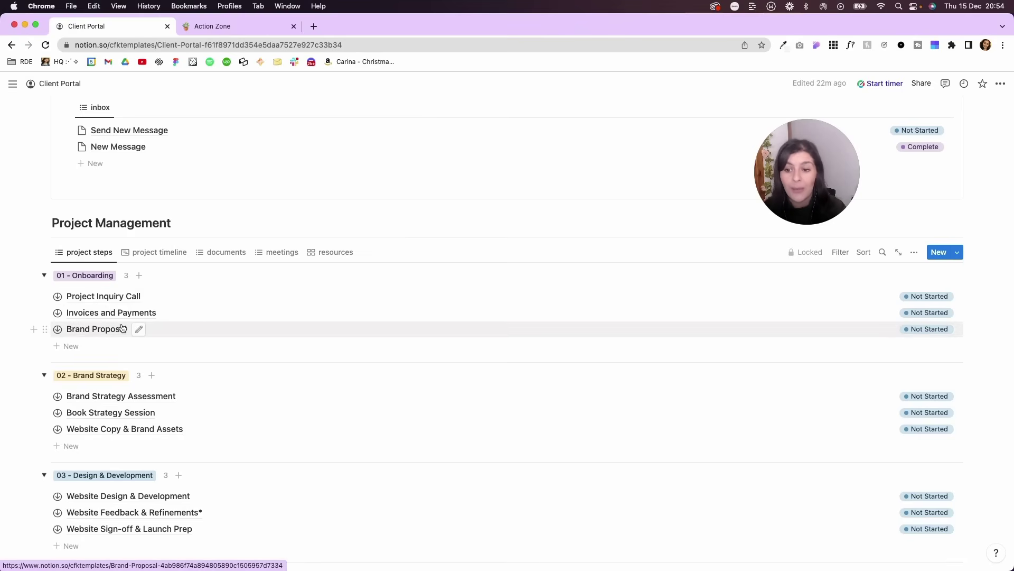
pyautogui.scroll(-3, 122, 328)
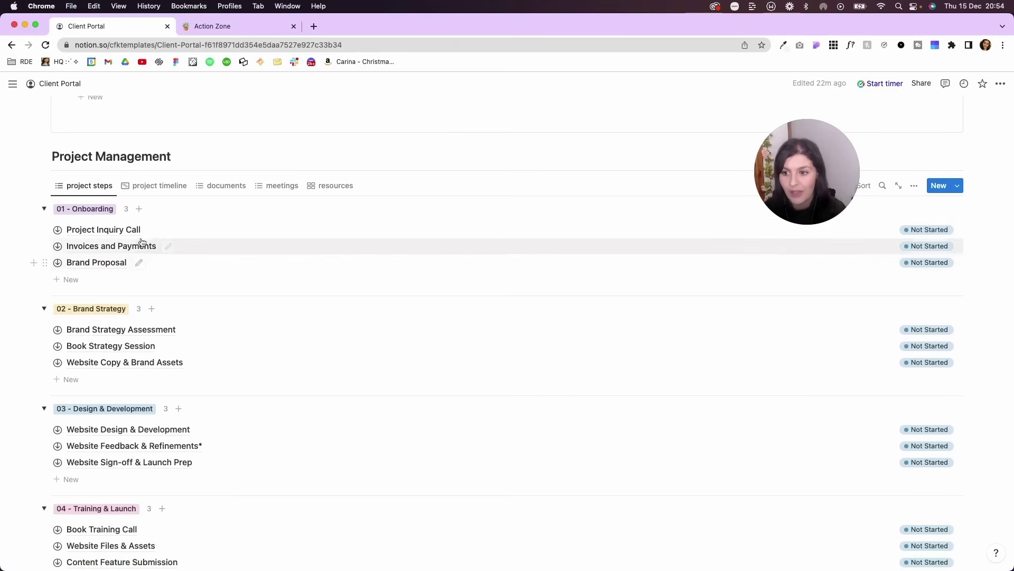
pyautogui.click(175, 237)
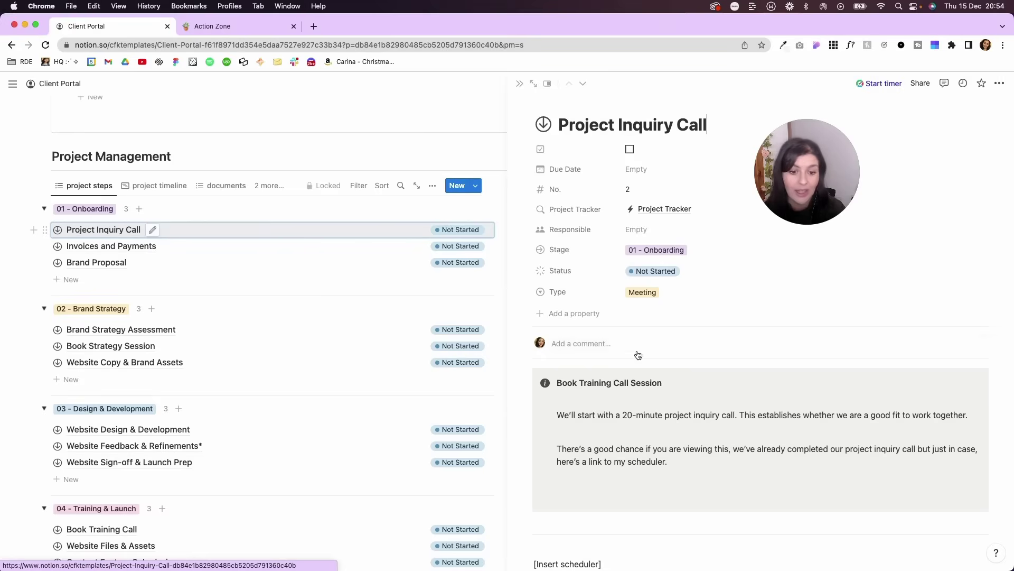
pyautogui.scroll(-3, 638, 353)
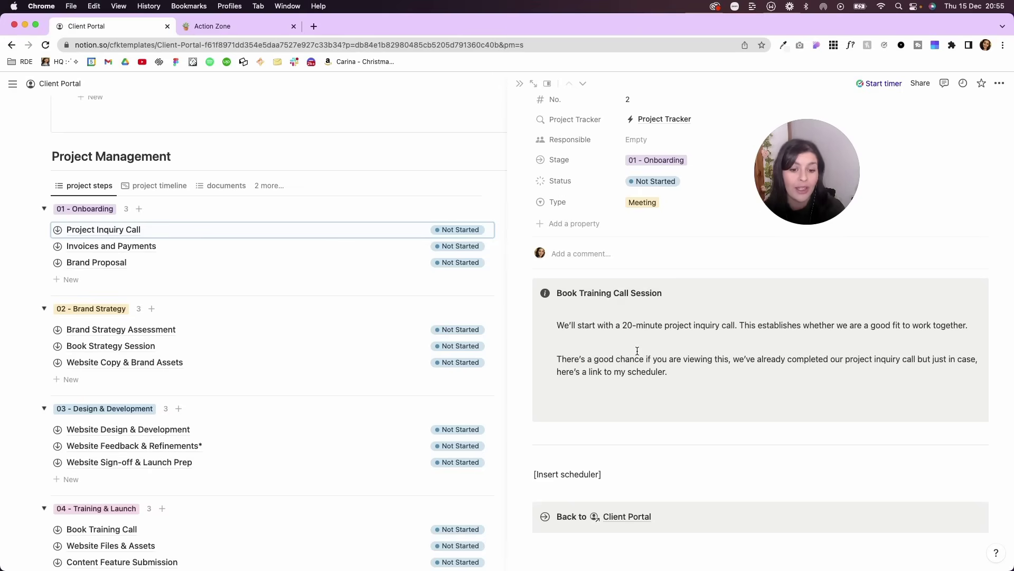
pyautogui.scroll(-1, 638, 351)
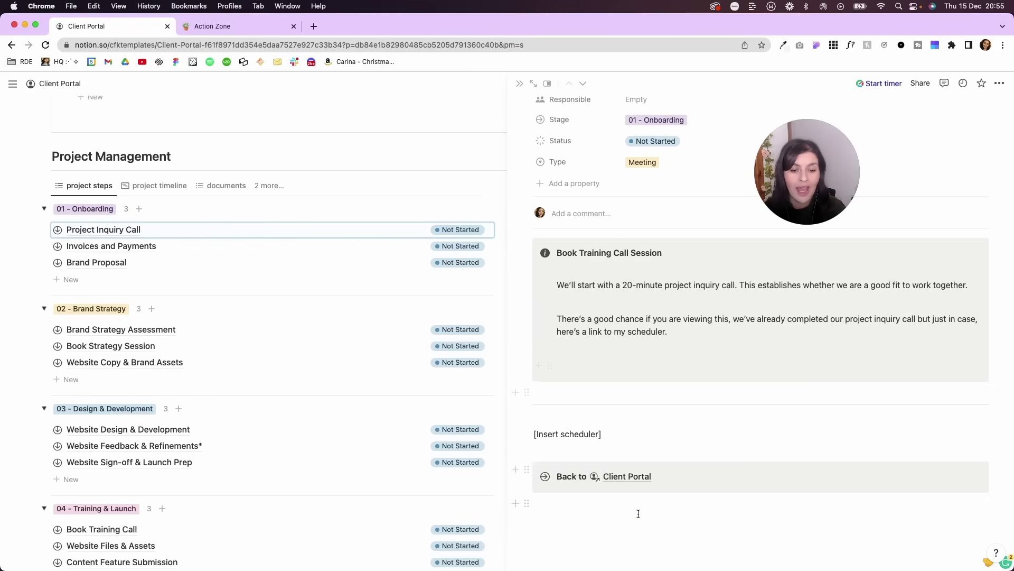
# - Go back to the Client Portal and set the Project Inquiry Call step's status to Complete
pyautogui.click(634, 482)
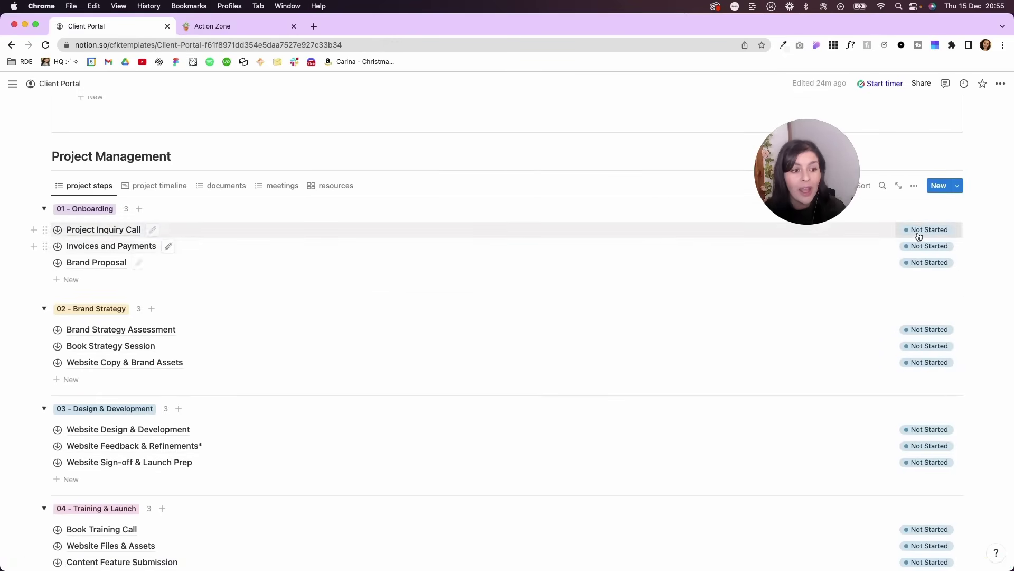
pyautogui.click(922, 228)
pyautogui.click(908, 387)
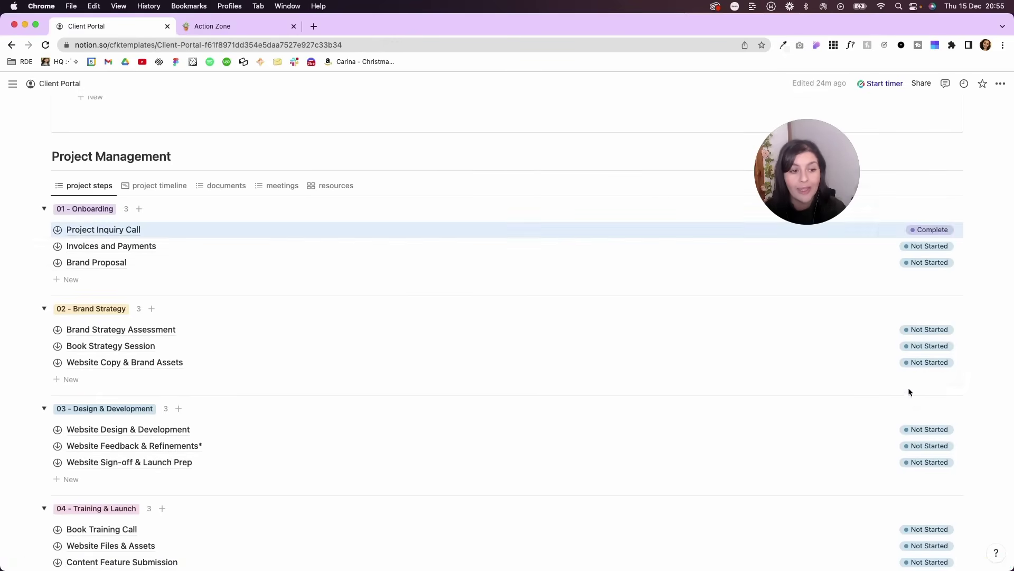
# - Read the Invoices and Payments page with its payment plan, view the Payment Status options, and return to the project steps
pyautogui.click(90, 245)
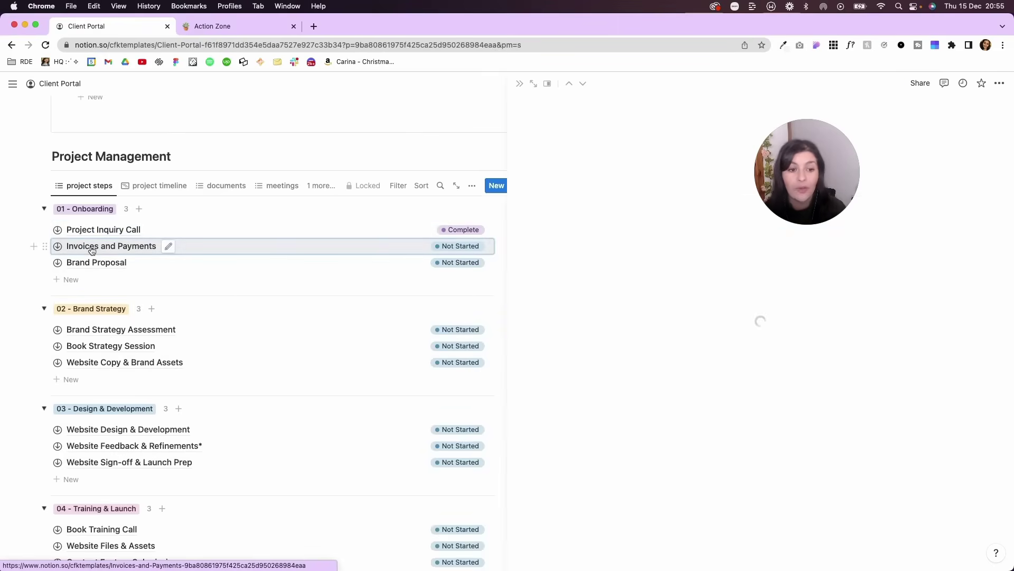
pyautogui.scroll(-5, 619, 420)
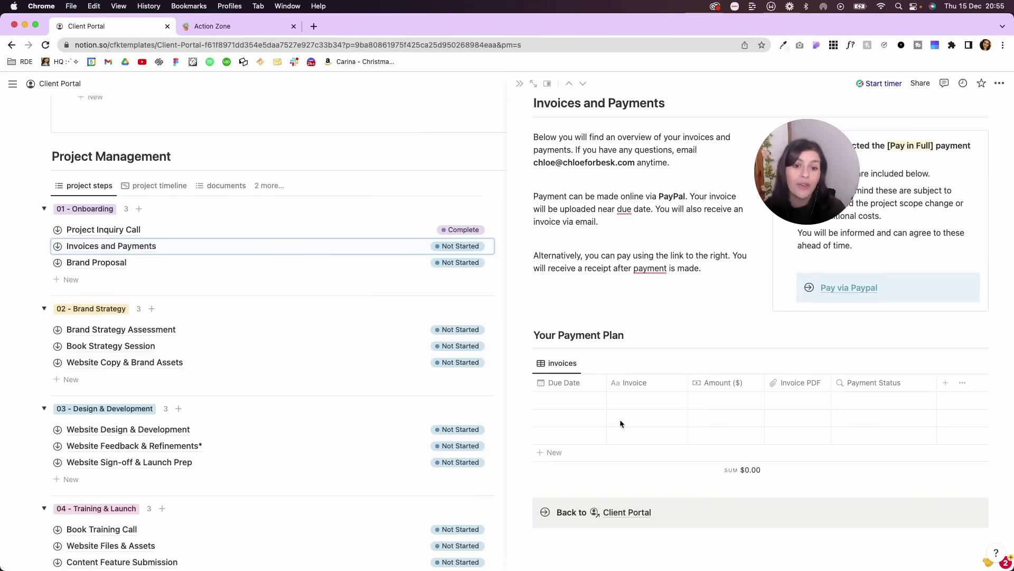
pyautogui.click(889, 403)
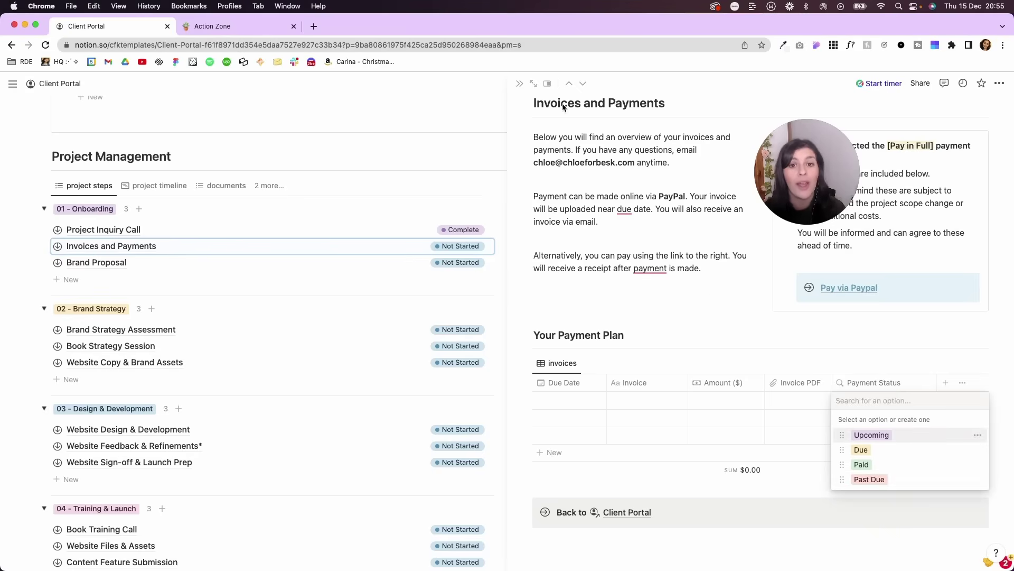
pyautogui.click(518, 84)
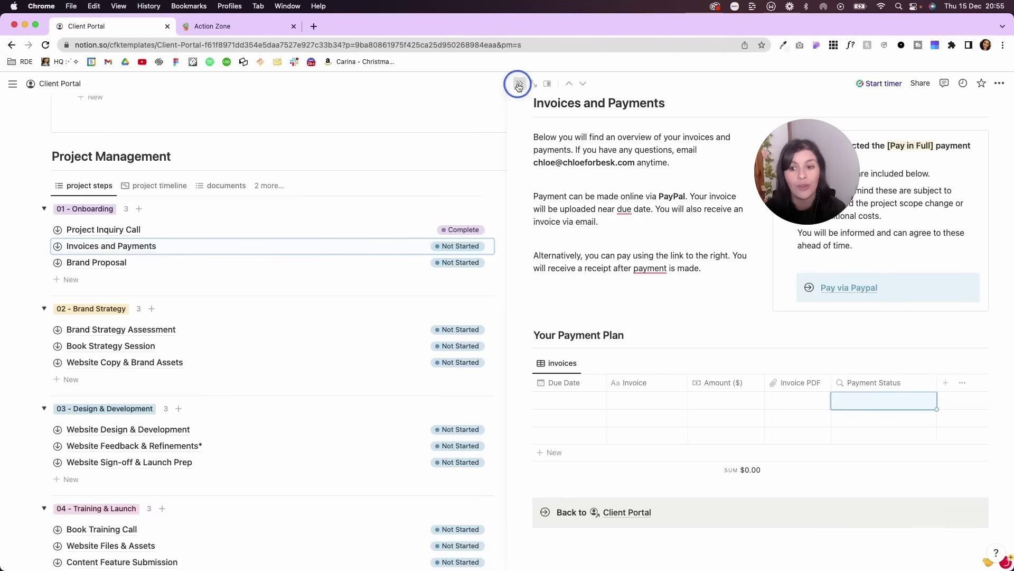
pyautogui.click(519, 84)
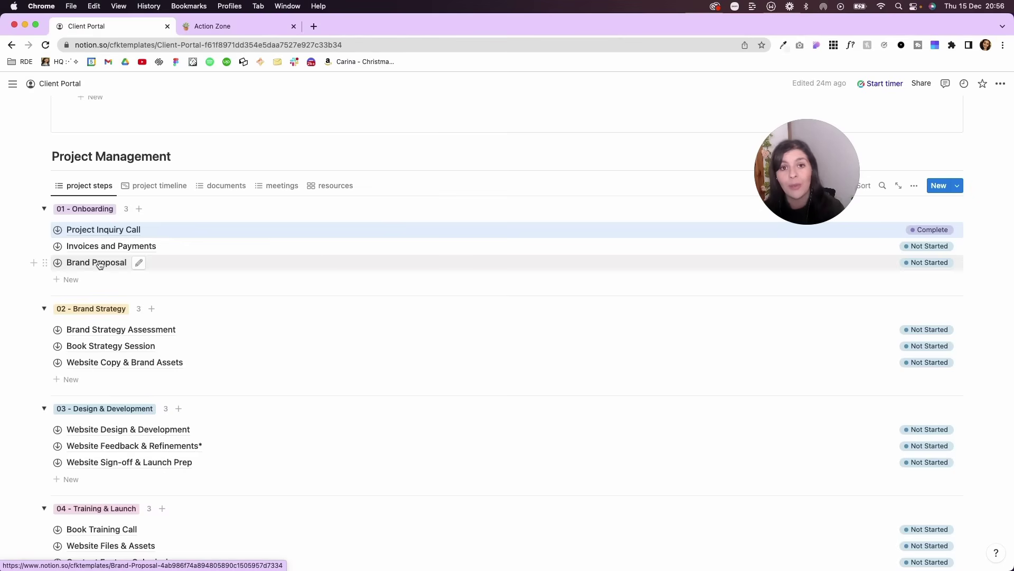
# - Look at the Brand Proposal page under 01 - Onboarding and return to the project steps
pyautogui.click(46, 262)
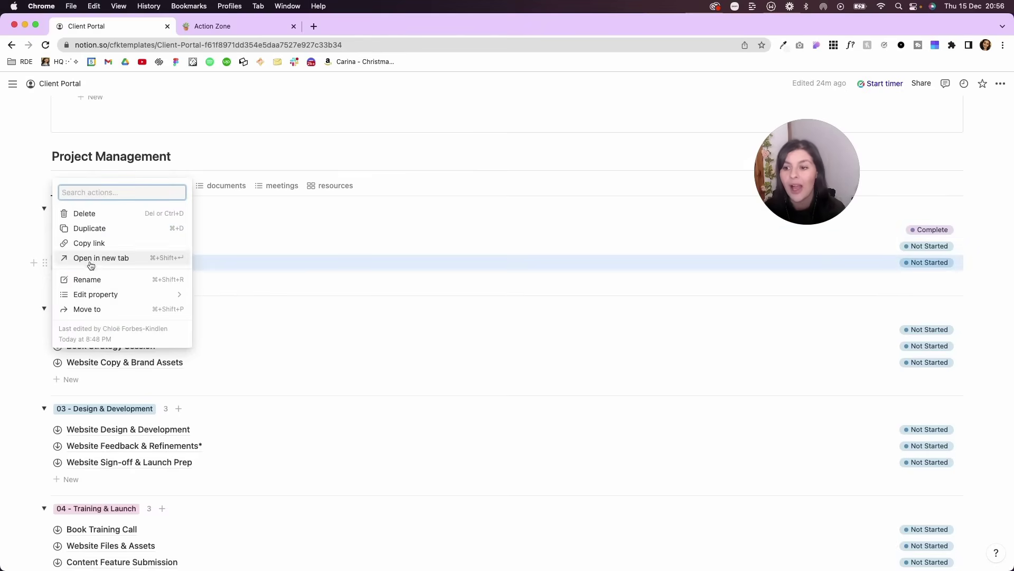
pyautogui.click(267, 264)
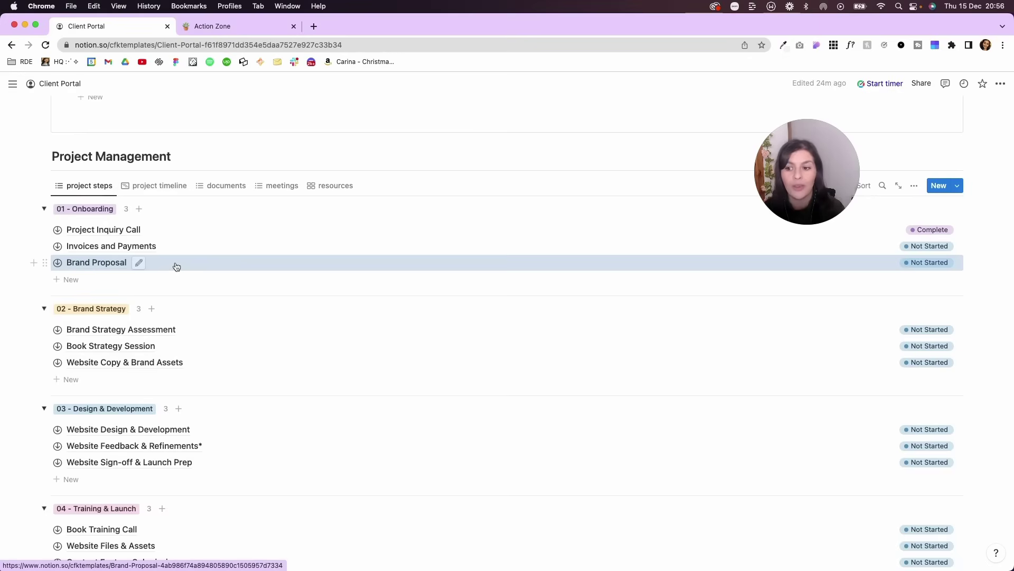
pyautogui.click(177, 267)
pyautogui.scroll(-1, 645, 366)
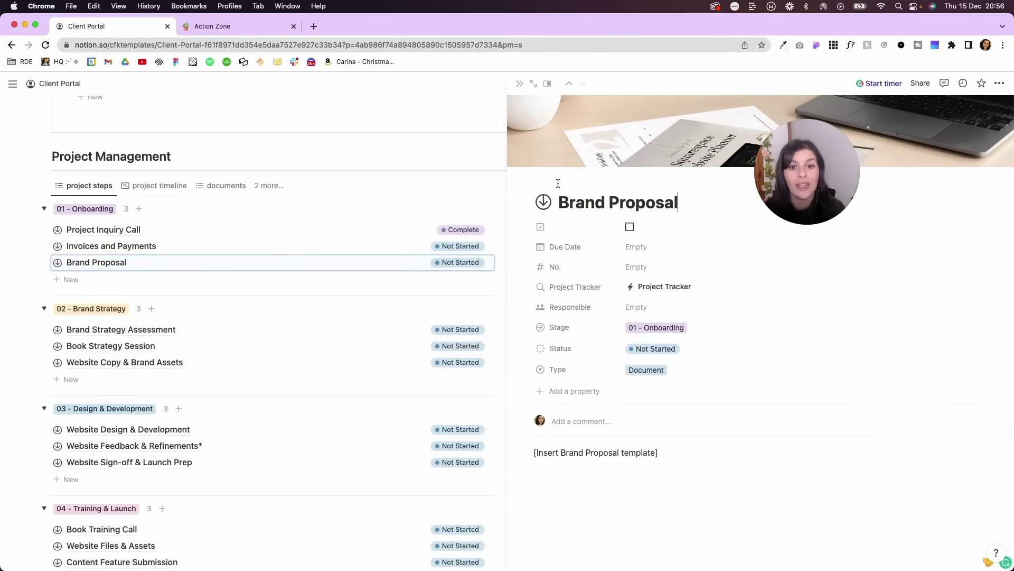
pyautogui.click(520, 84)
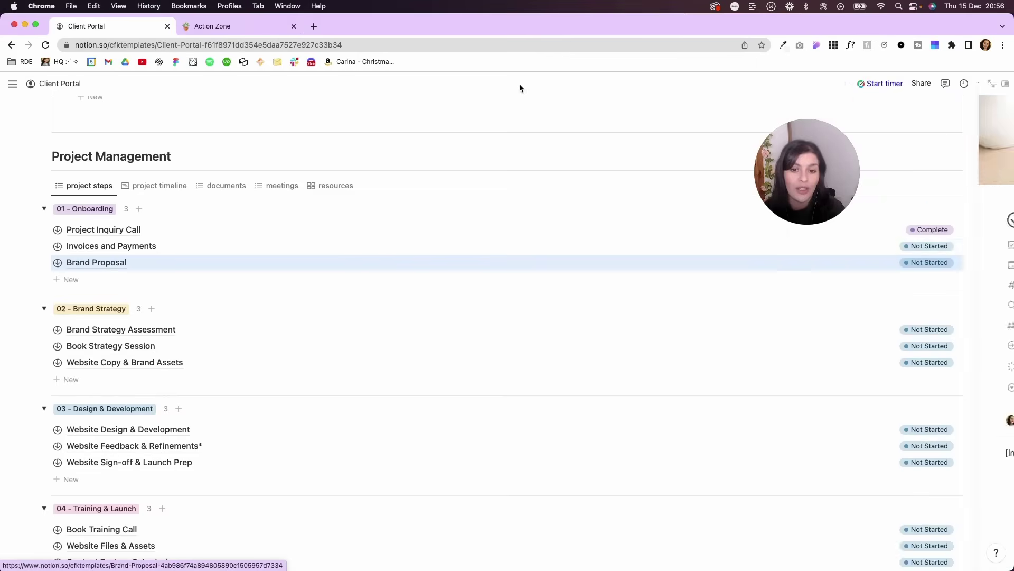
# - Set the Invoices and Payments step's status to In Progress and the Brand Proposal step's status to Complete
pyautogui.click(931, 246)
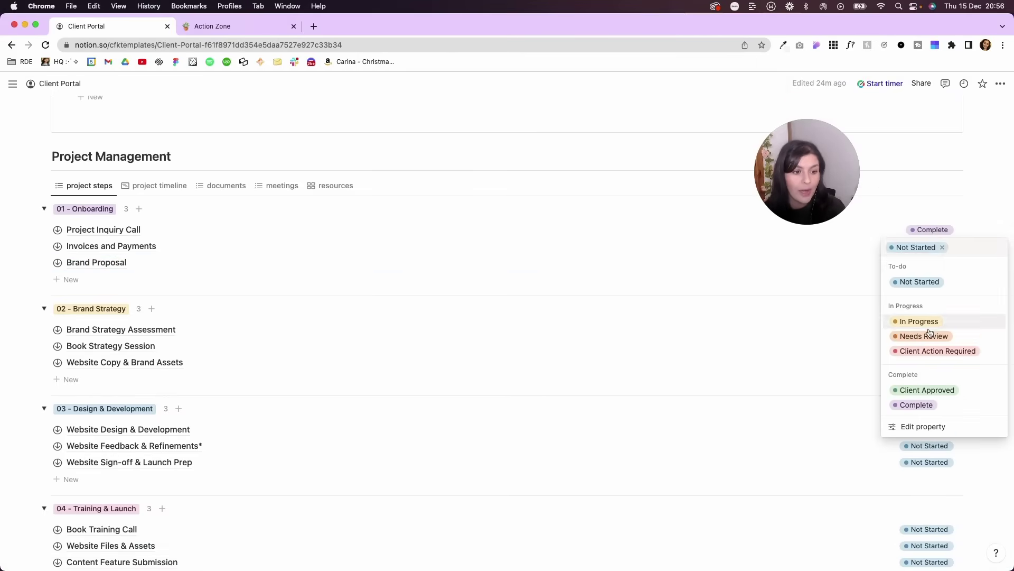
pyautogui.click(924, 322)
pyautogui.click(929, 263)
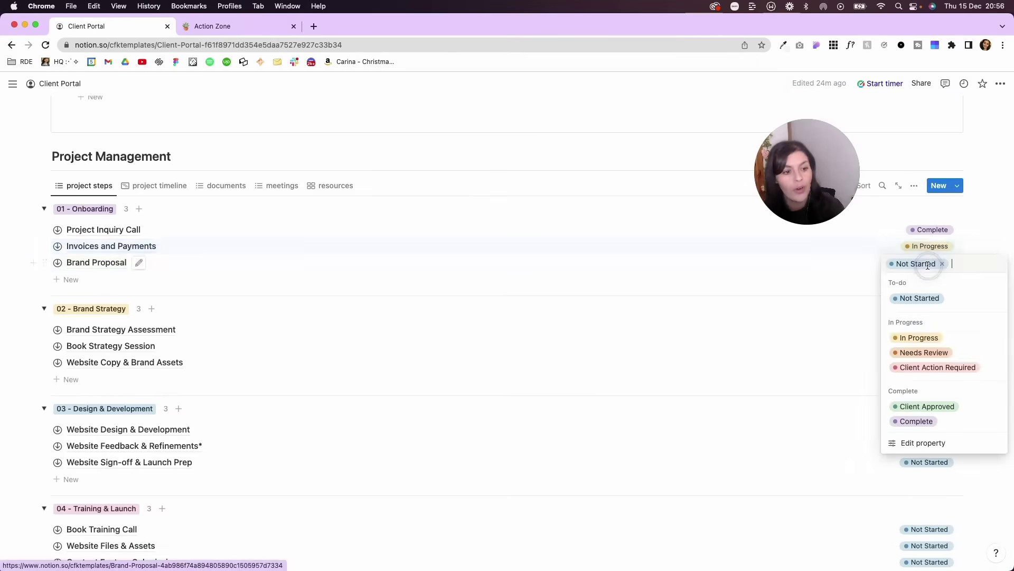
pyautogui.click(903, 418)
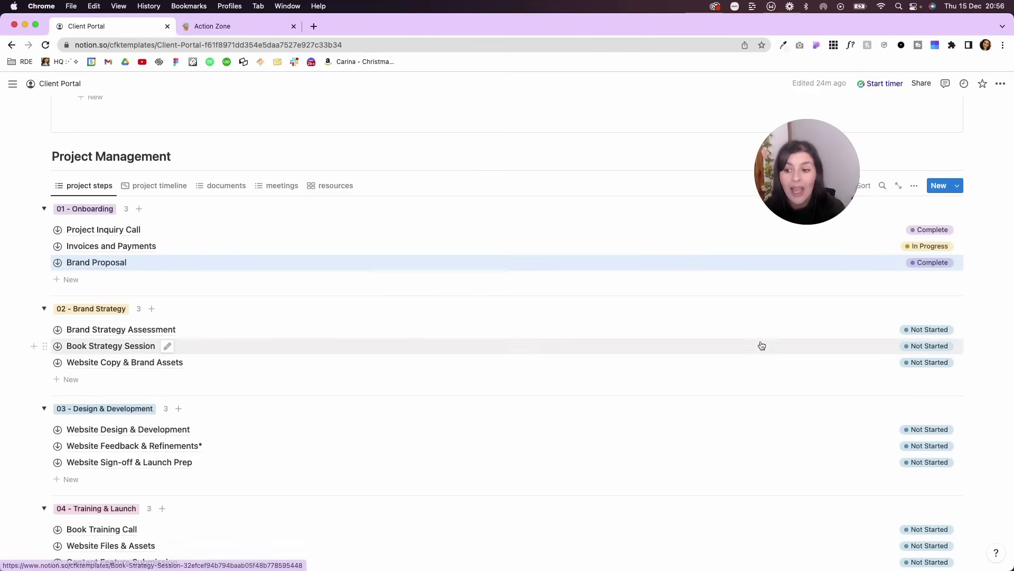
# - Check the overall progress in the Project Information tracker and go back to the project steps
pyautogui.scroll(2, 760, 343)
pyautogui.scroll(10, 914, 313)
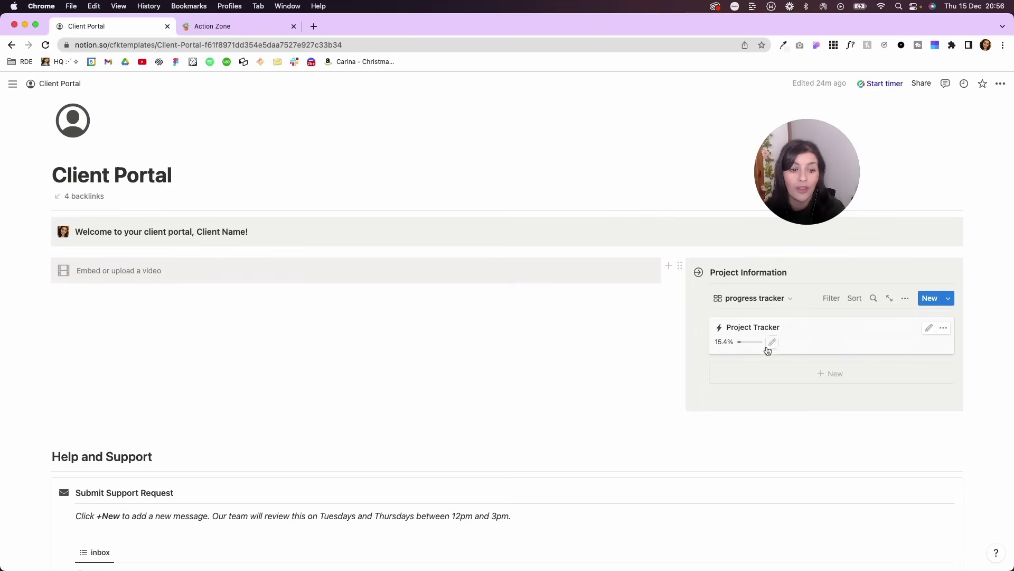
pyautogui.scroll(-10, 756, 366)
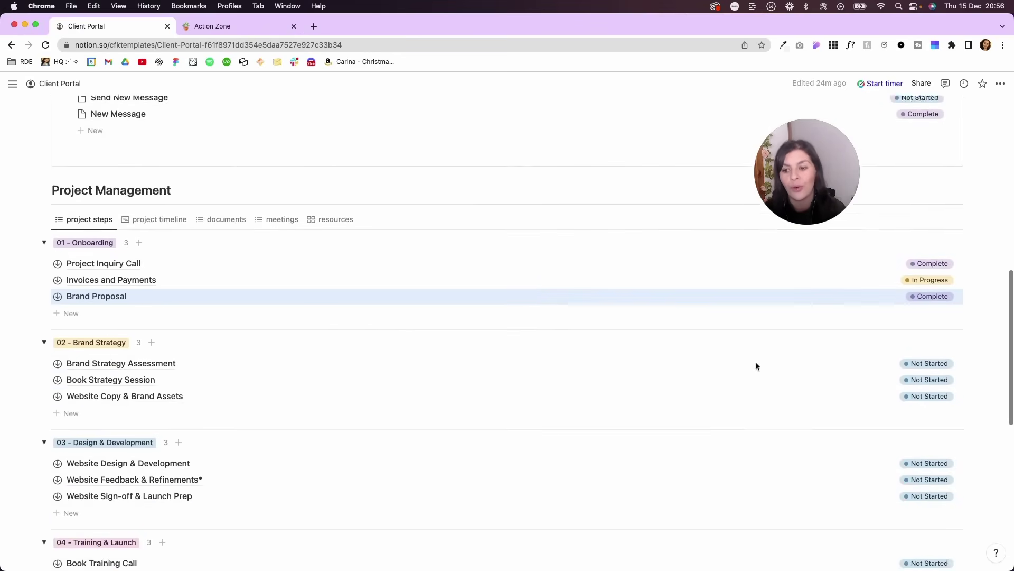
# - Read through the Brand Strategy Assessment questionnaire under 02 - Brand Strategy and close its page
pyautogui.scroll(-3, 755, 366)
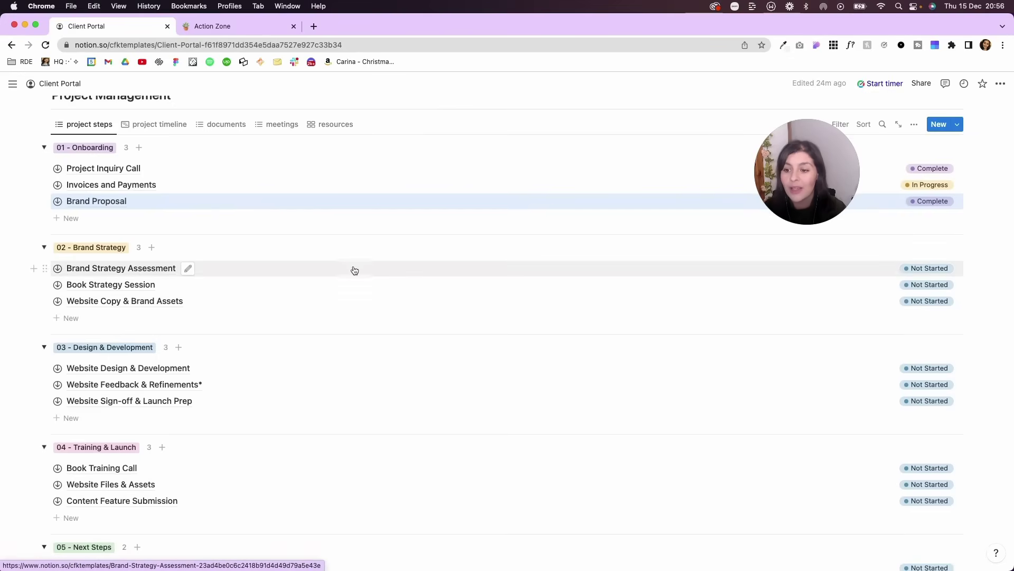
pyautogui.rightClick(354, 271)
pyautogui.click(284, 270)
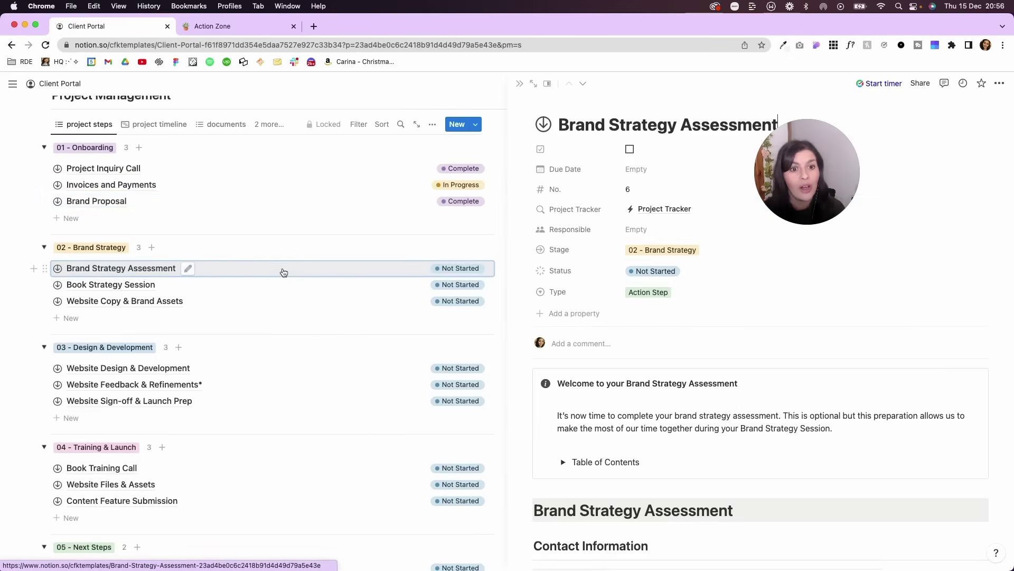
pyautogui.scroll(-12, 673, 385)
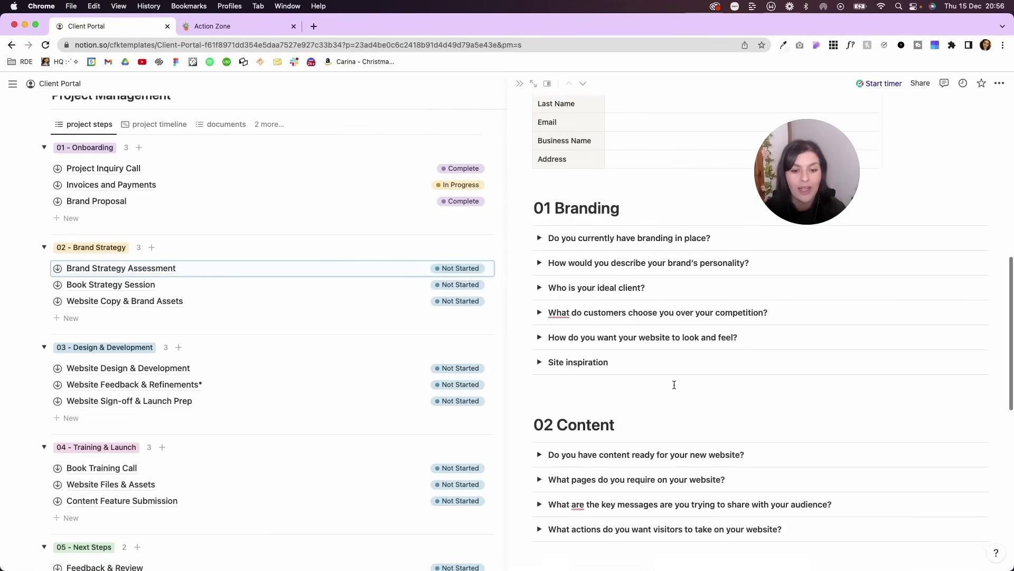
pyautogui.scroll(-5, 674, 385)
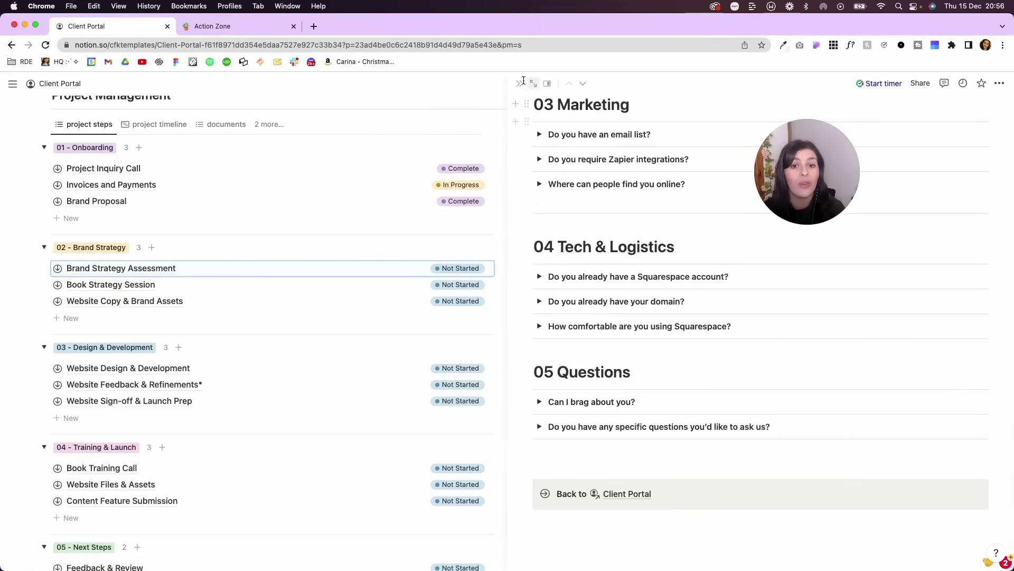
pyautogui.click(519, 83)
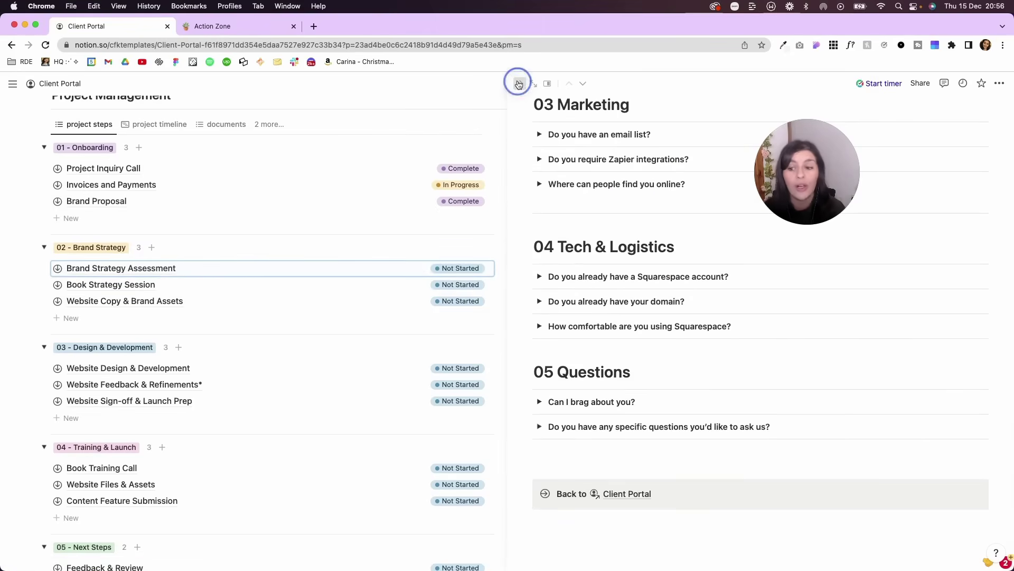
# - Read the Book Strategy Session page with its appointment booking embed, close it, and open the Website Copy & Brand Assets page
pyautogui.click(267, 292)
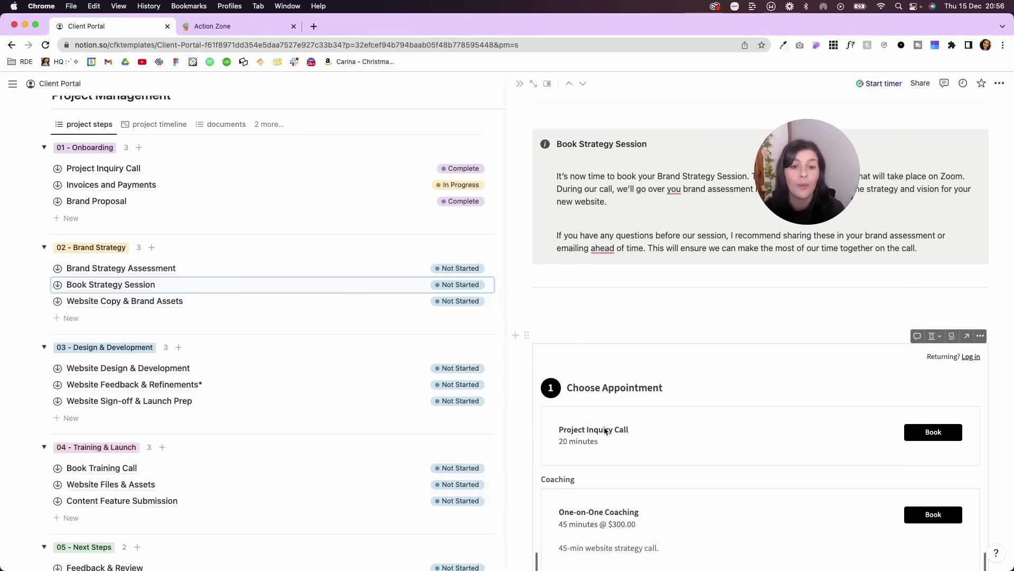
pyautogui.scroll(5, 605, 431)
pyautogui.click(520, 88)
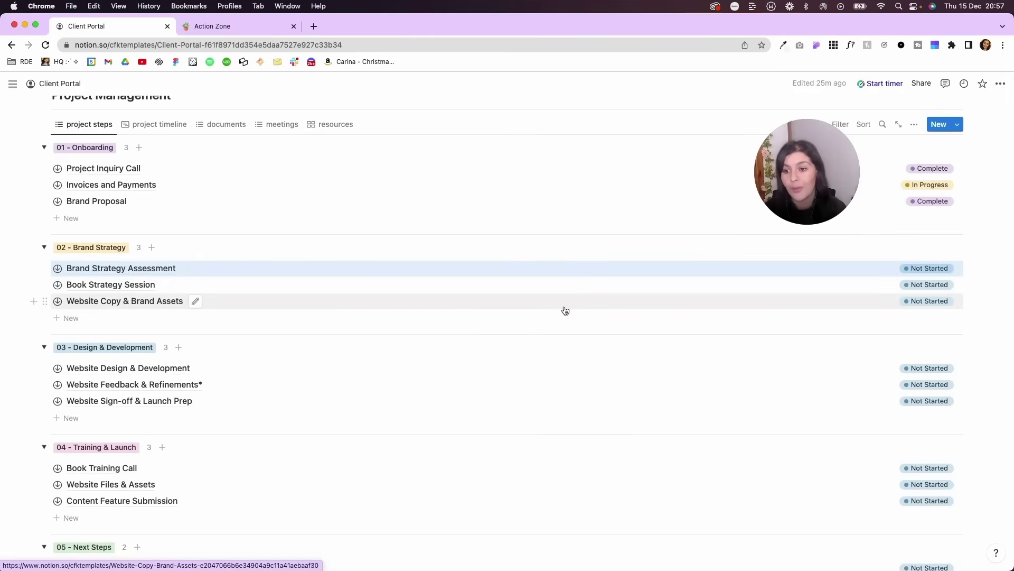
pyautogui.click(566, 310)
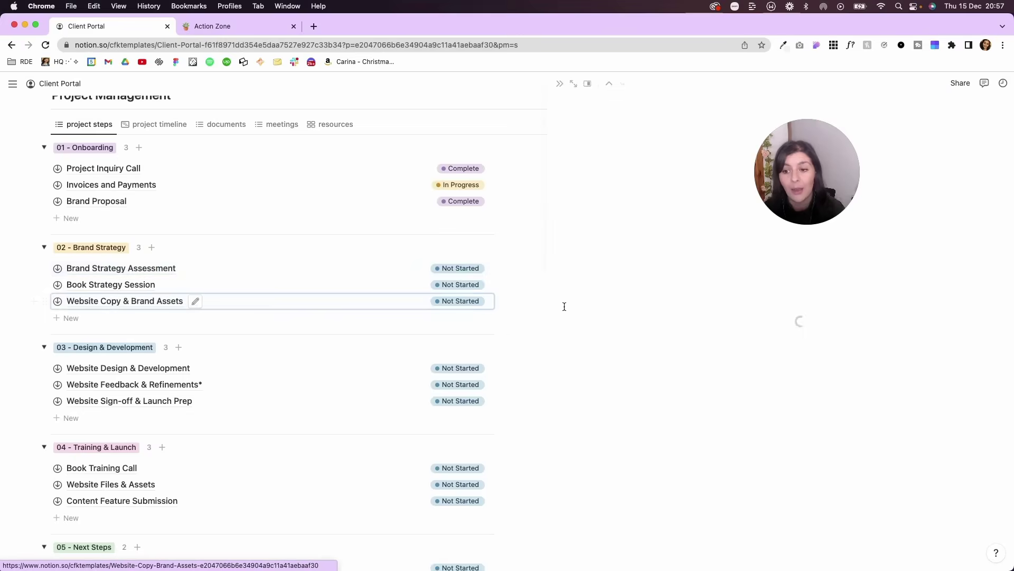
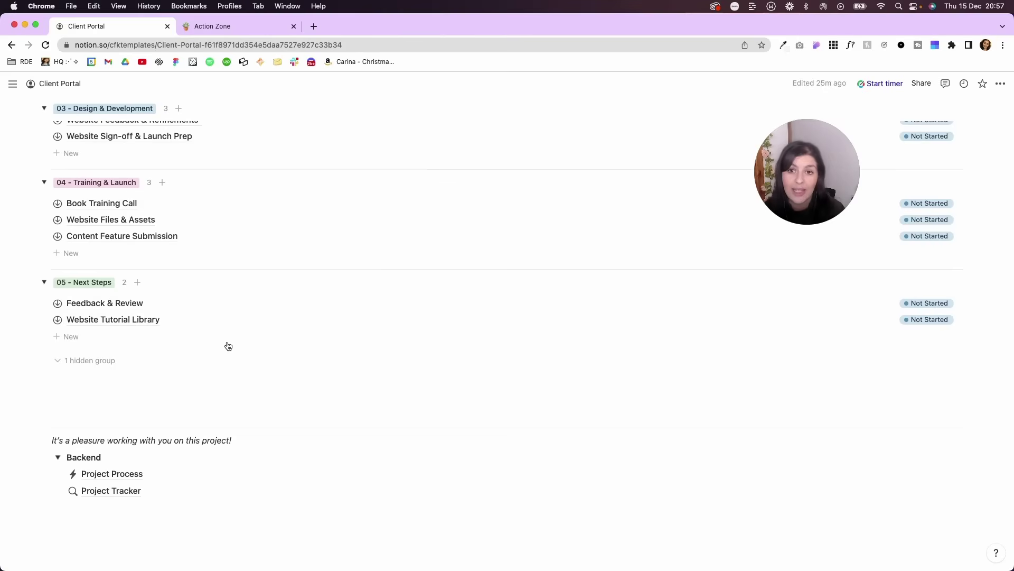
# - Open the Project Process database from the Backend section and examine the full table of project steps
pyautogui.click(109, 479)
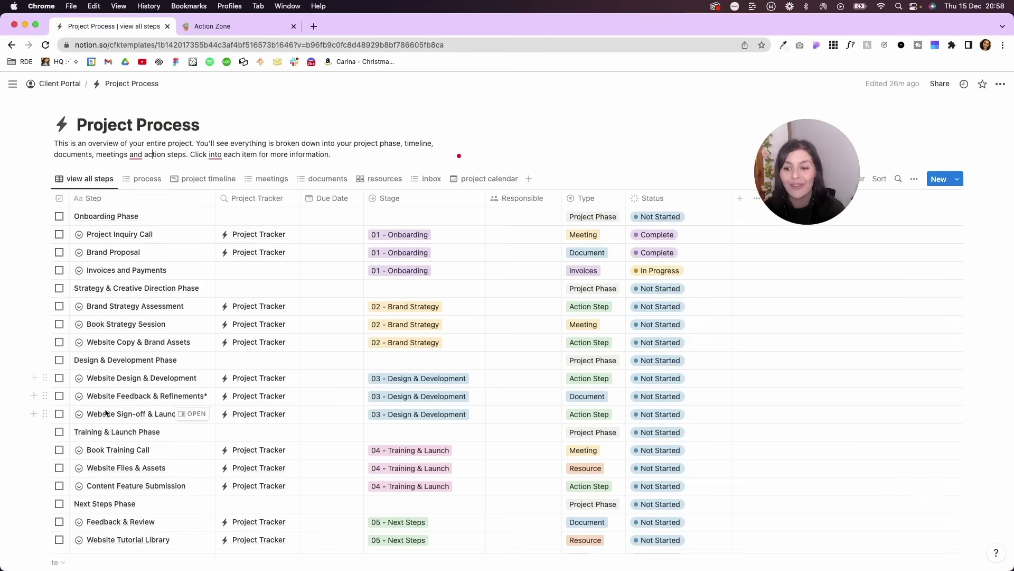
pyautogui.scroll(-2, 105, 414)
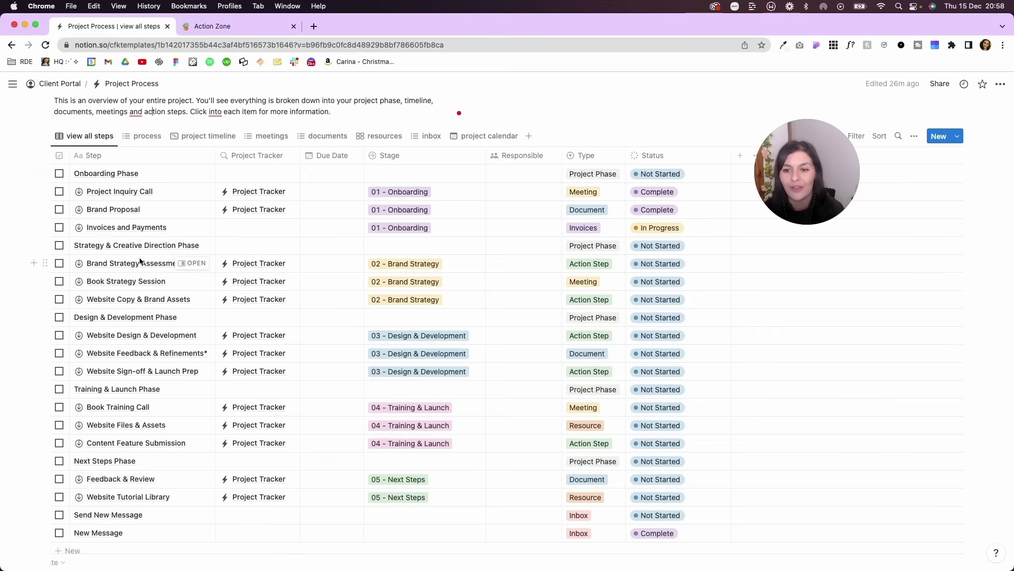
pyautogui.click(269, 178)
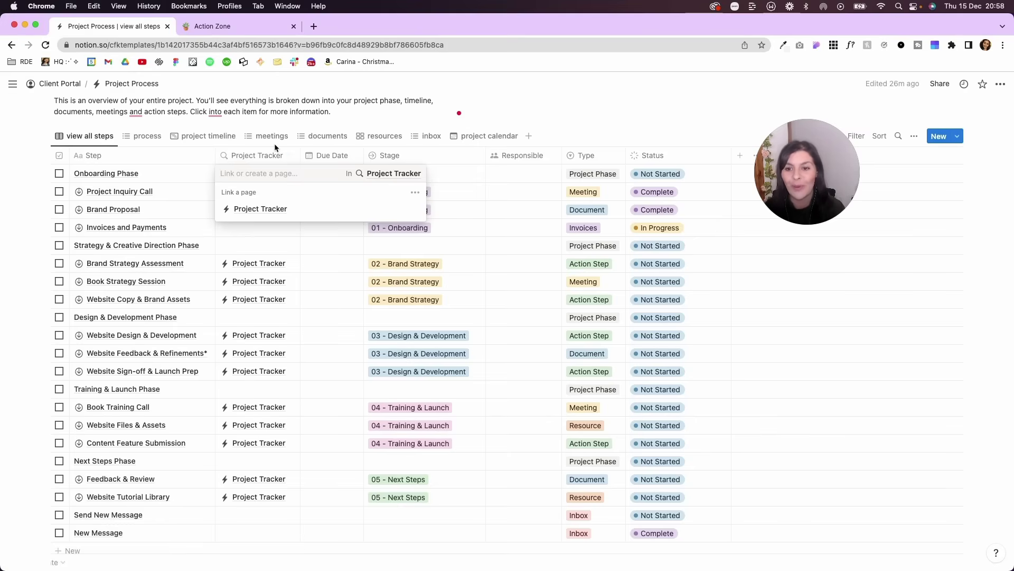
pyautogui.press('Escape')
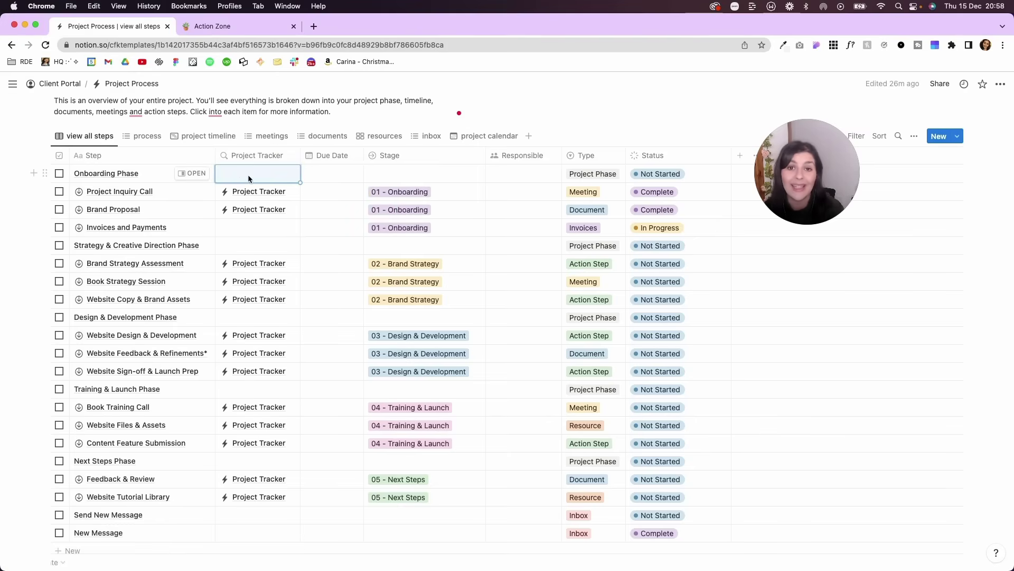
pyautogui.click(193, 155)
pyautogui.press('Escape')
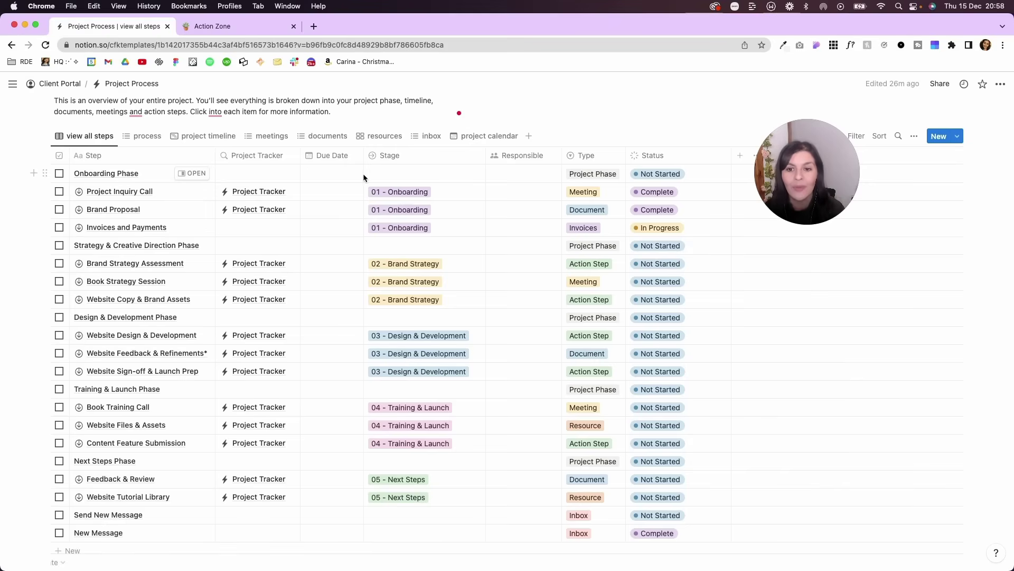
# - View the Type options of the Onboarding Phase row and the rename and colour settings of the 01 - Onboarding stage option
pyautogui.click(601, 174)
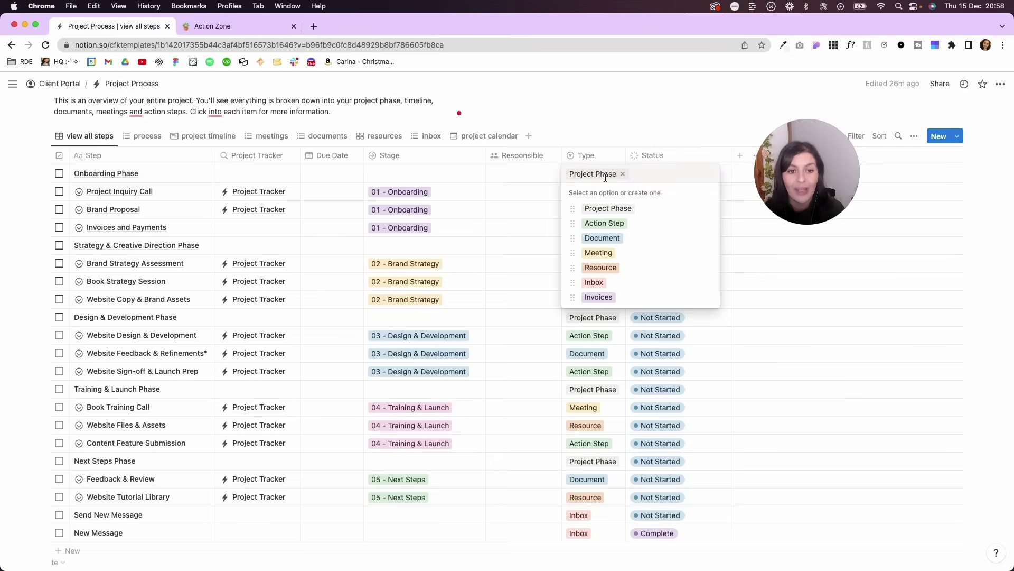
pyautogui.press('Escape')
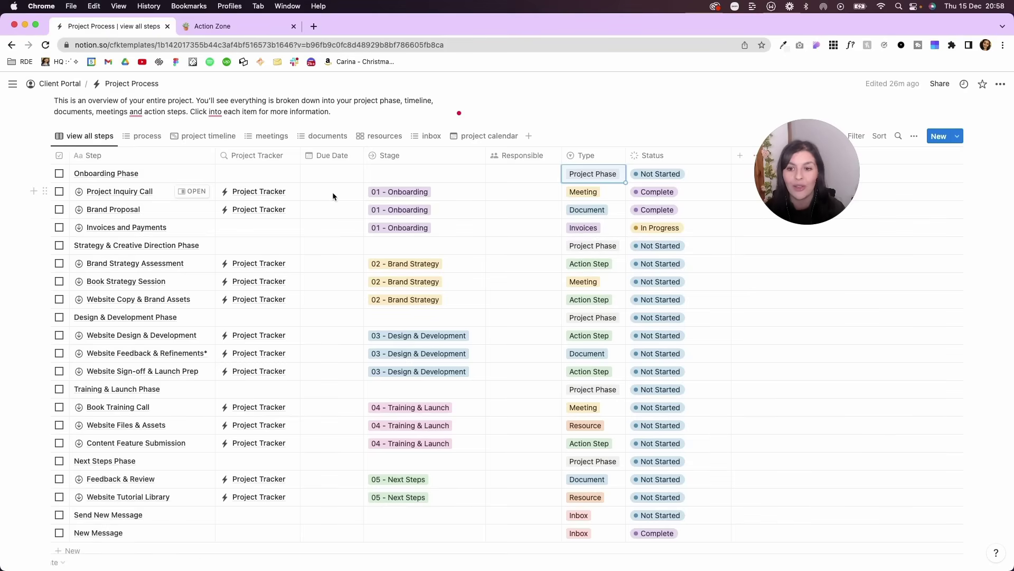
pyautogui.click(414, 194)
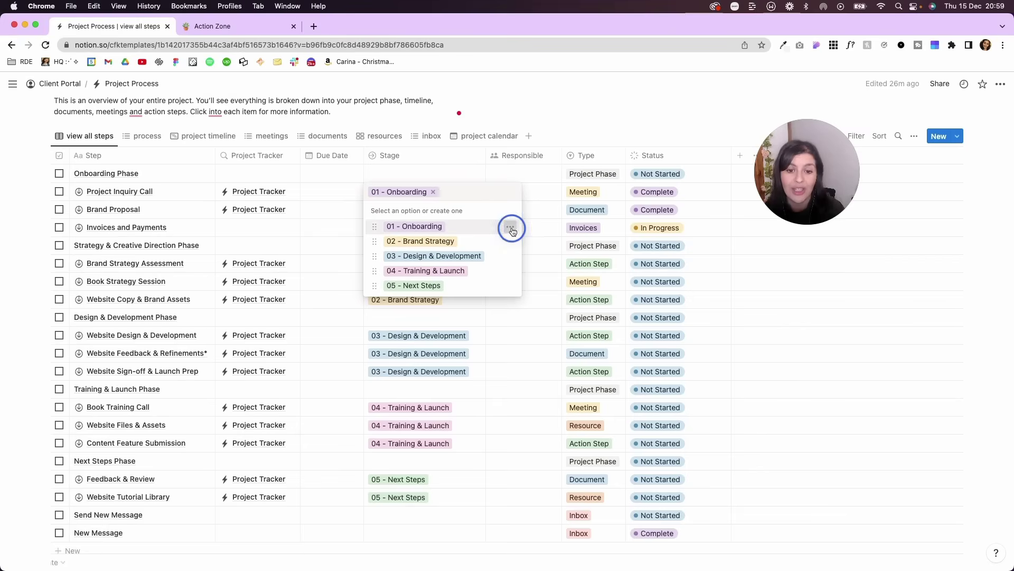
pyautogui.click(510, 228)
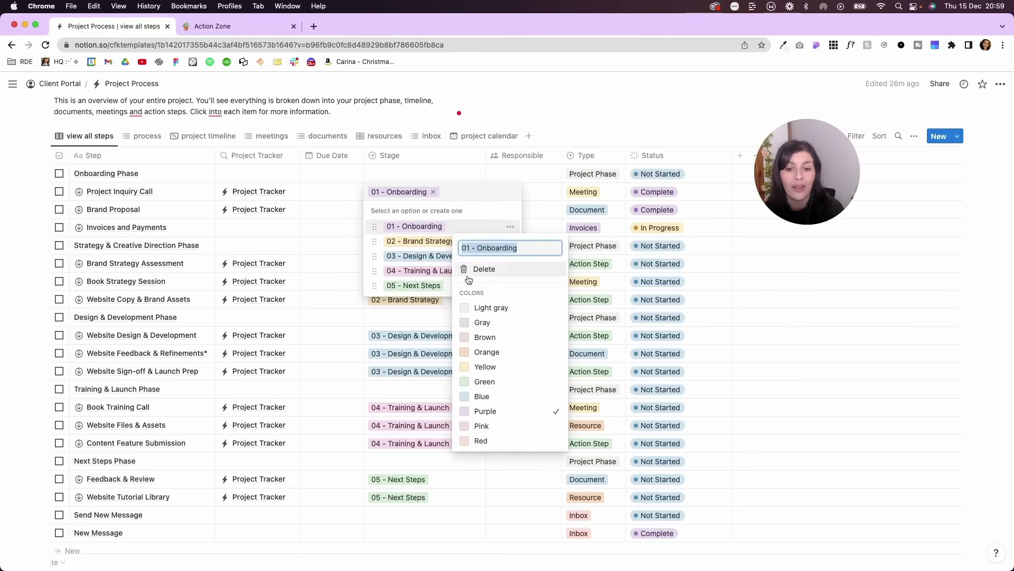
# - Try entering a new Stage option named Typing for Project Inquiry Call, and leave the cell without creating it
pyautogui.click(456, 195)
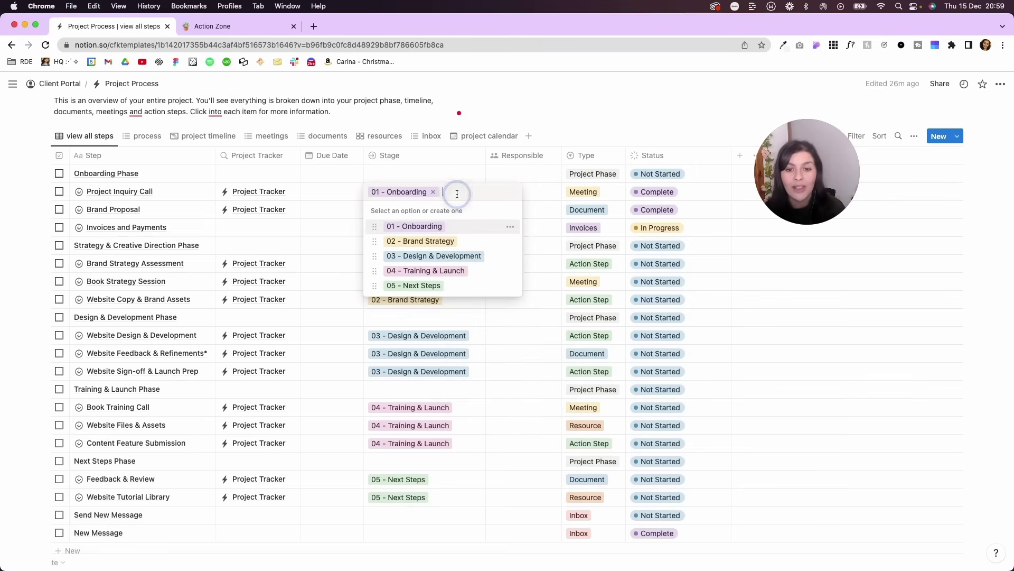
pyautogui.write('Ty')
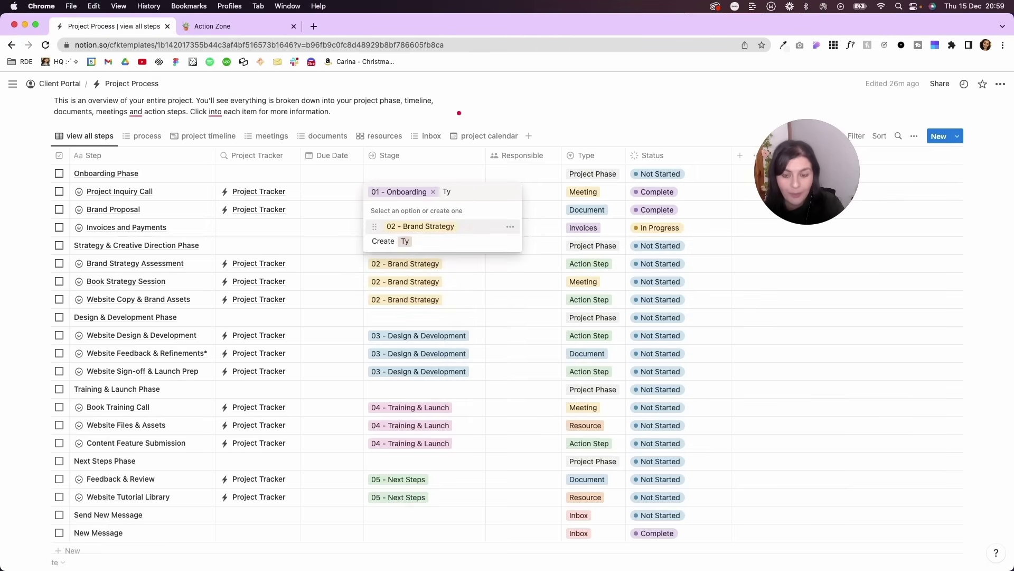
pyautogui.write('ping')
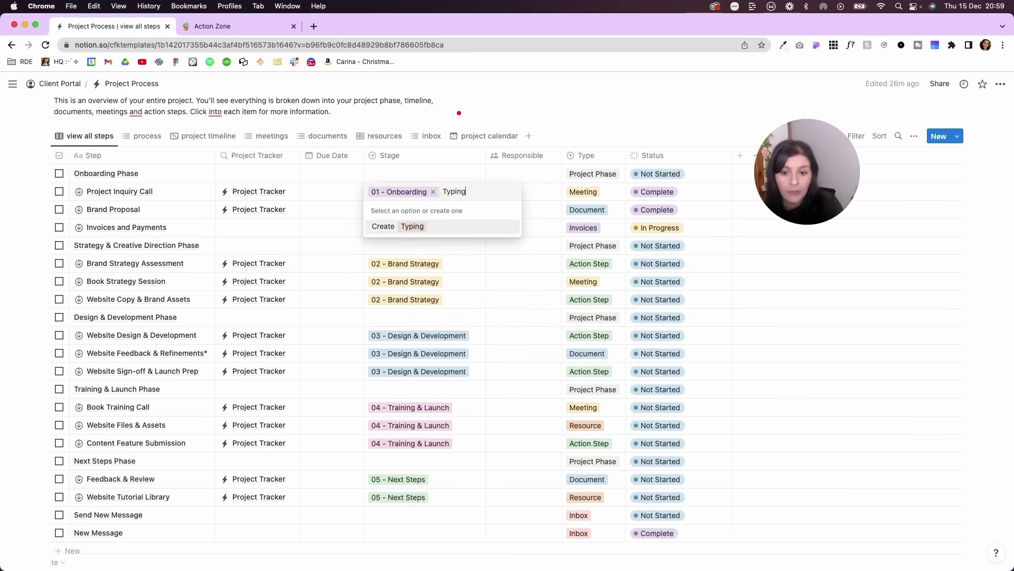
pyautogui.click(559, 131)
pyautogui.press('Right')
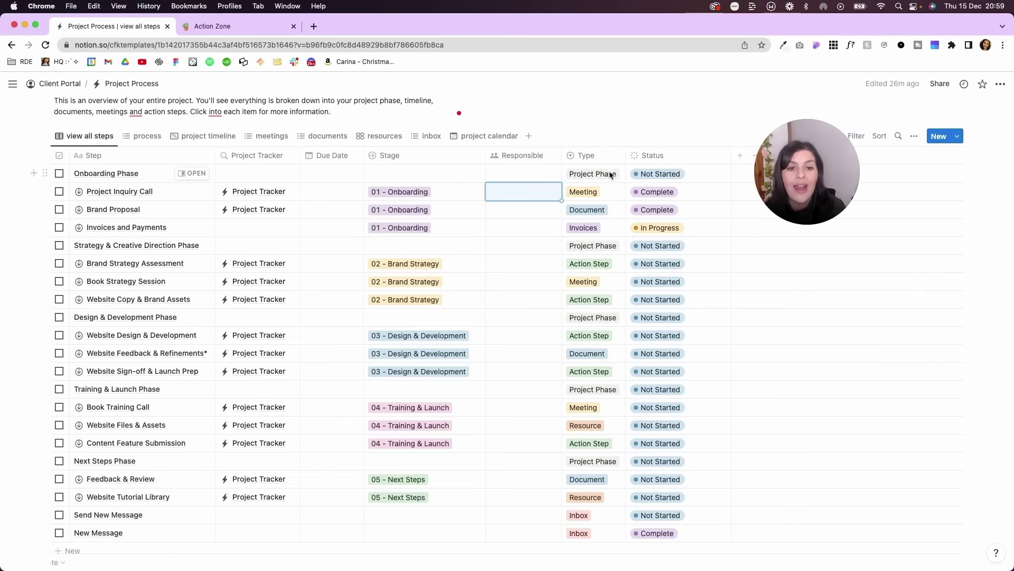
# - View the Type options of the Project Inquiry Call row, and look through the stage groups in the process view
pyautogui.click(604, 198)
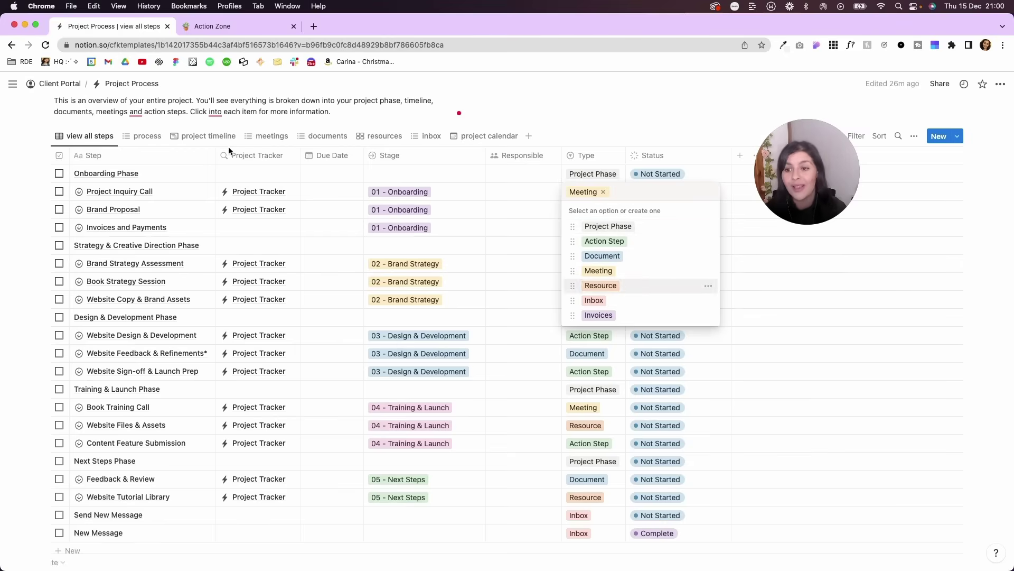
pyautogui.click(140, 142)
pyautogui.click(140, 137)
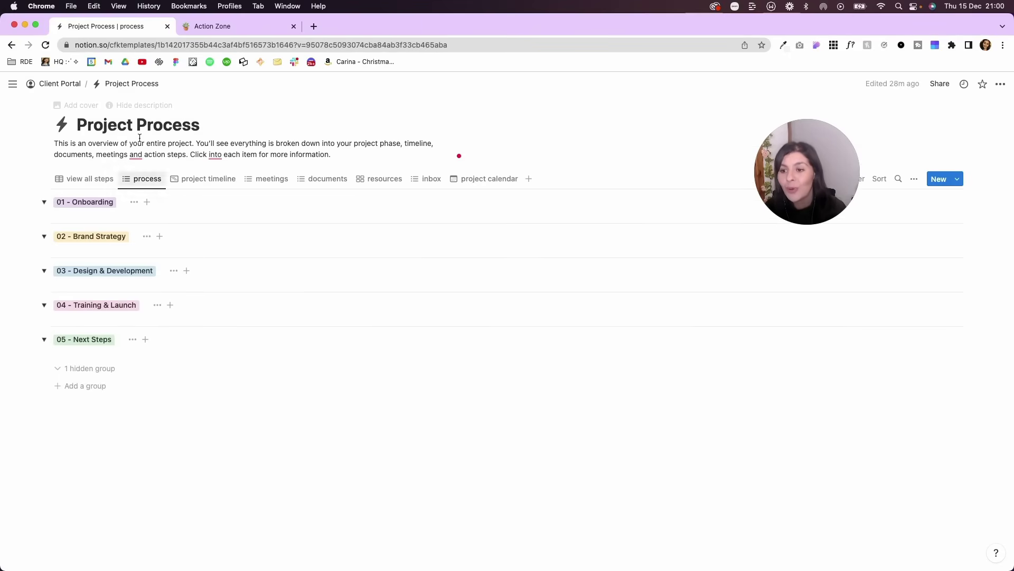
pyautogui.scroll(-5, 153, 363)
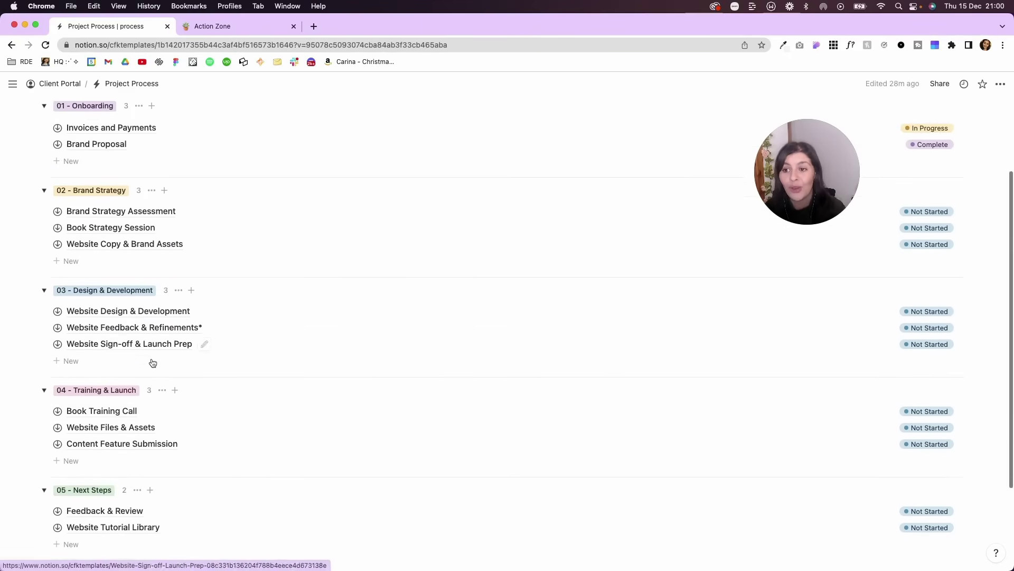
pyautogui.scroll(8, 152, 362)
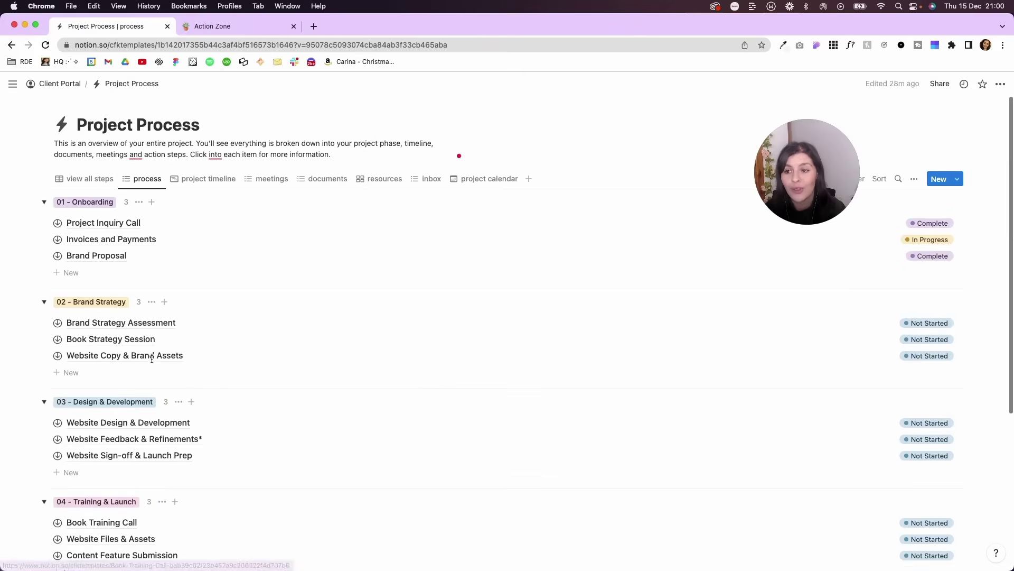
pyautogui.moveTo(817, 157); pyautogui.dragTo(749, 133)
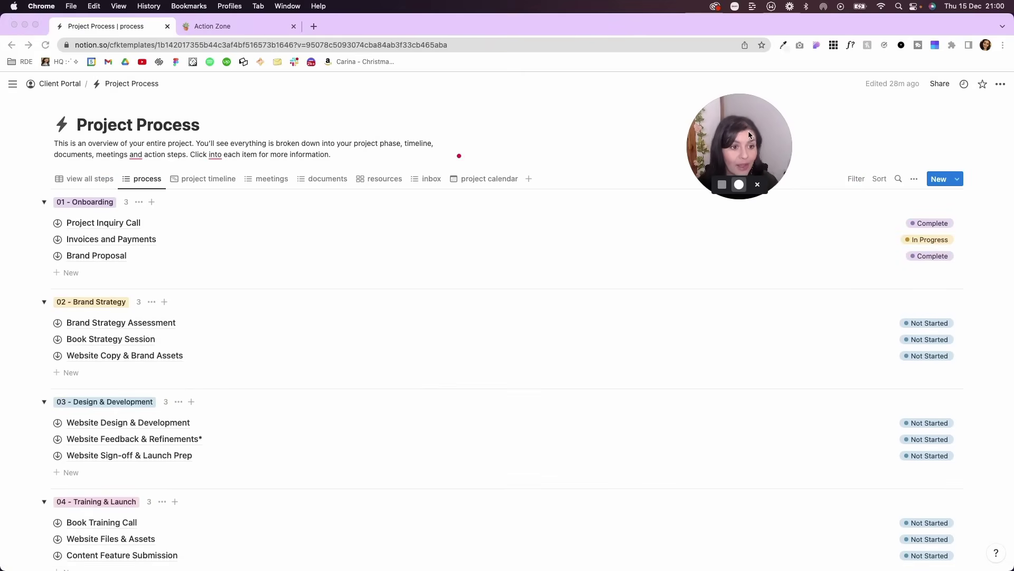
# - Show the Due Date property in the process view, and hide it again
pyautogui.click(914, 180)
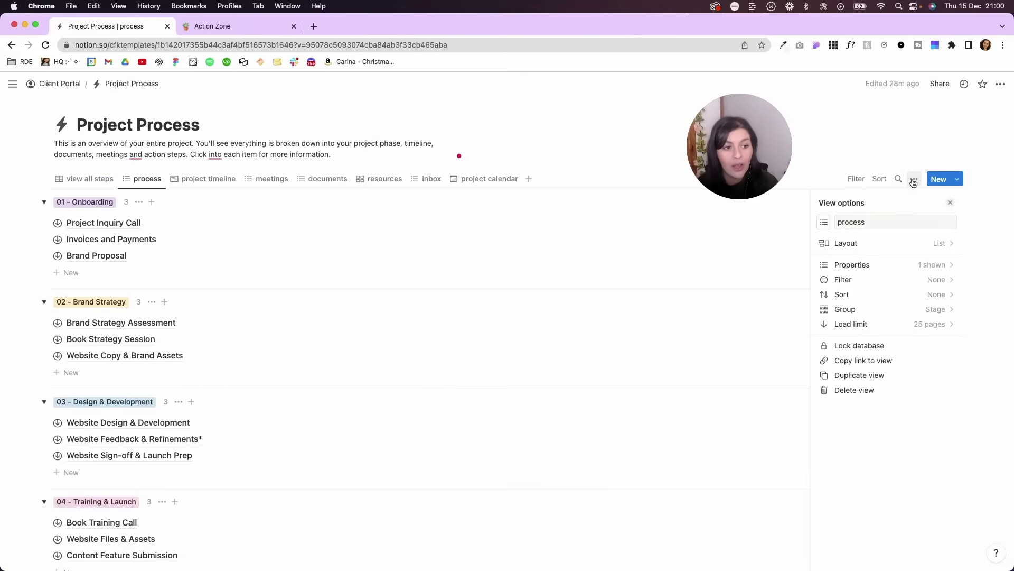
pyautogui.click(935, 265)
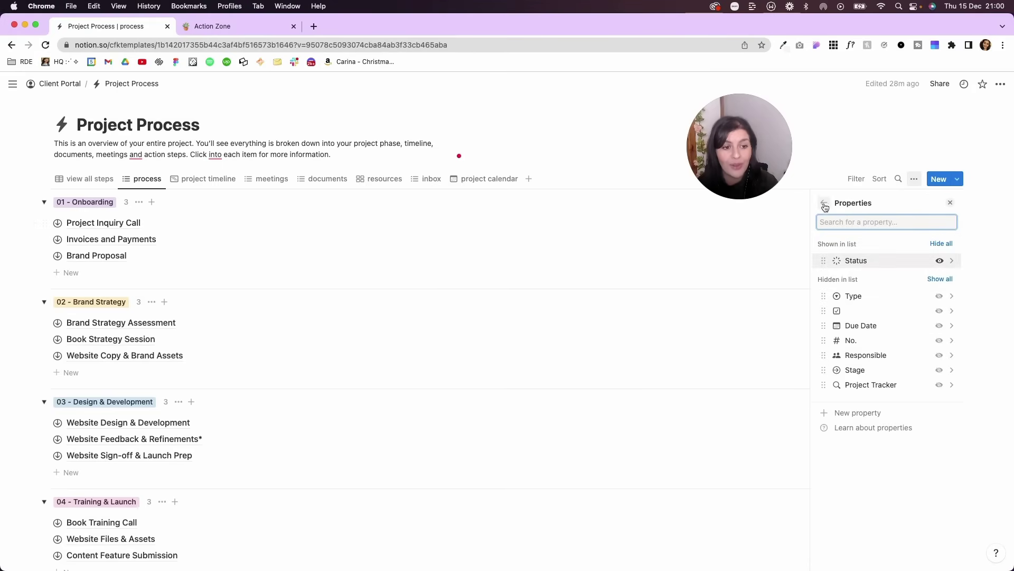
pyautogui.click(940, 326)
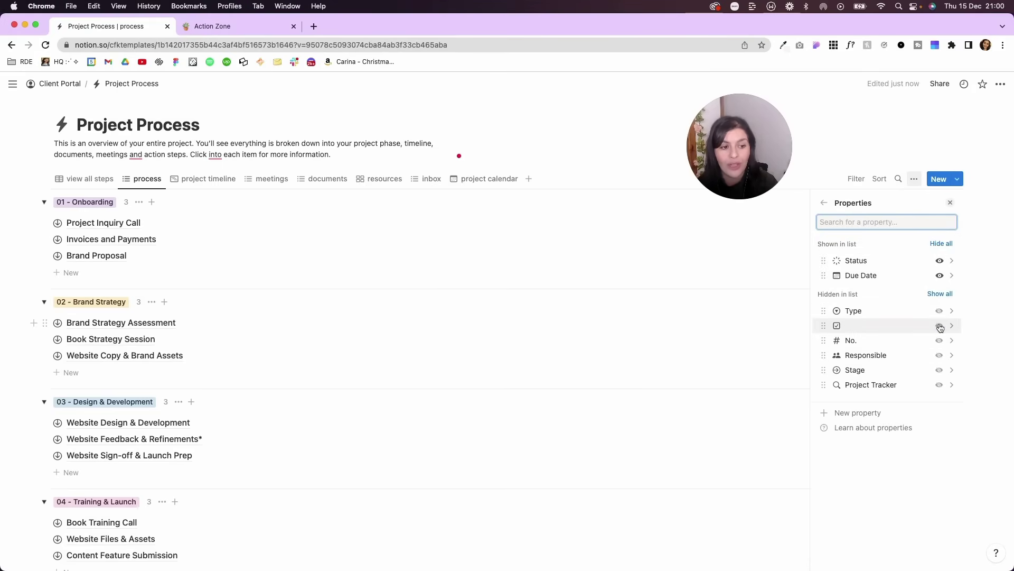
pyautogui.click(944, 275)
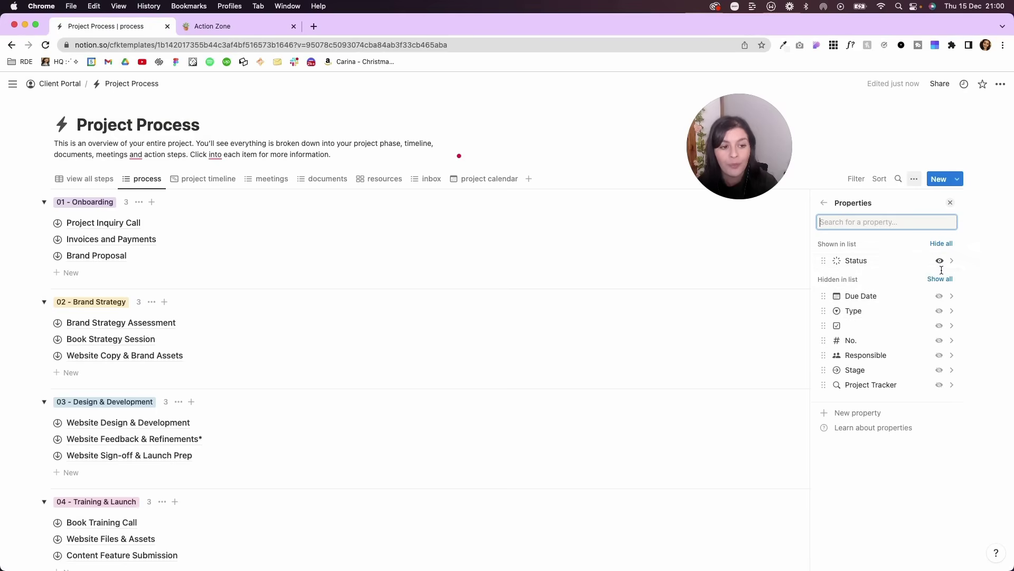
# - View the Group settings of the process view and close the view options
pyautogui.click(824, 203)
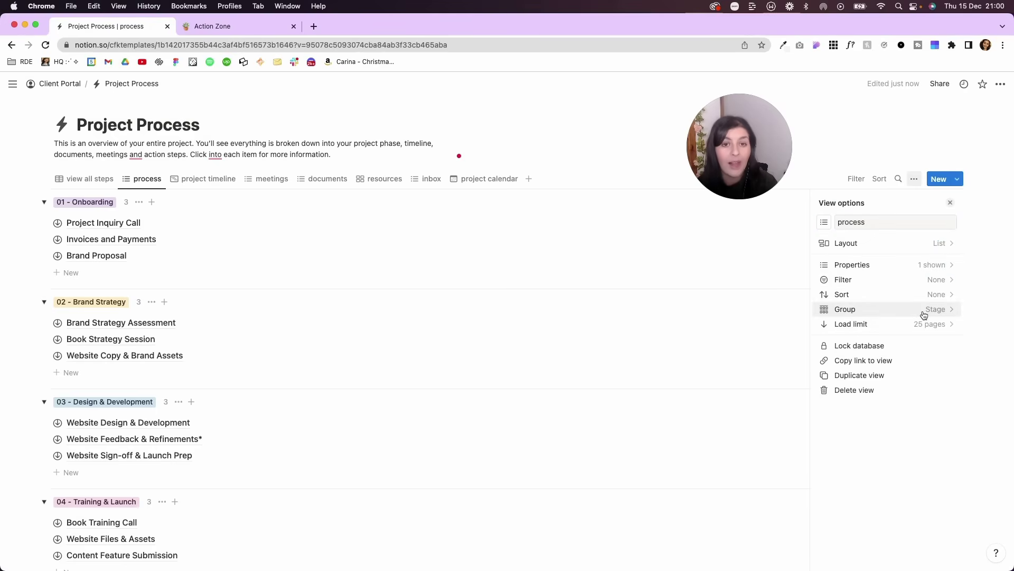
pyautogui.click(942, 312)
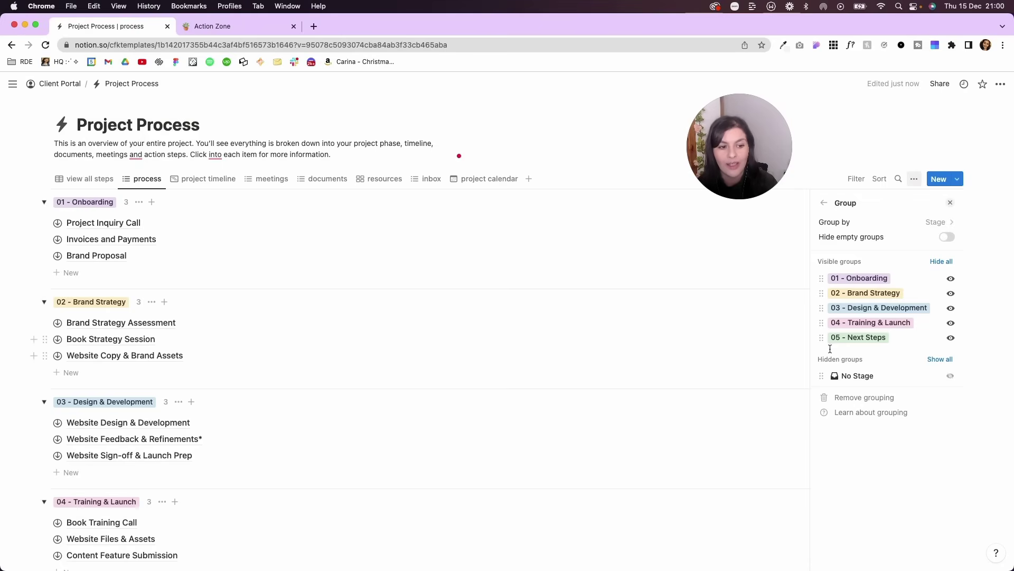
pyautogui.click(872, 150)
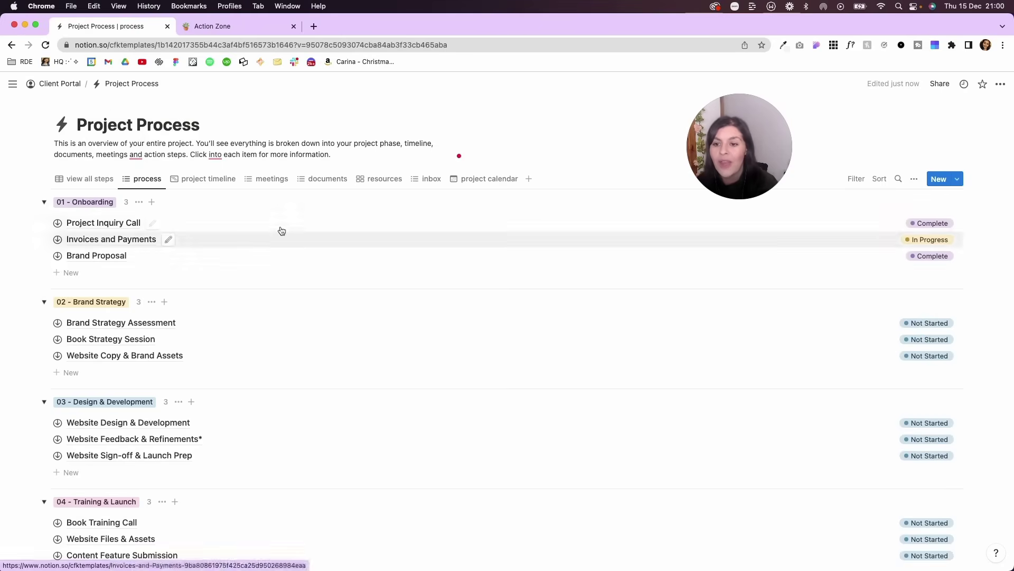
# - Set the due dates of Project Inquiry Call, Brand Proposal, and Invoices and Payments to December 15, 16 and 17, 2022 respectively
pyautogui.click(206, 178)
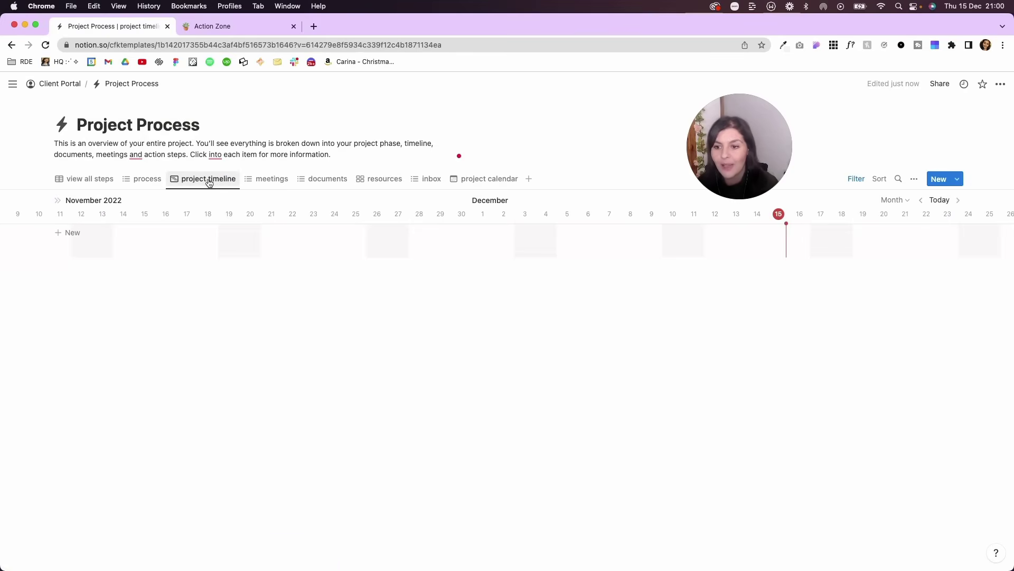
pyautogui.click(80, 182)
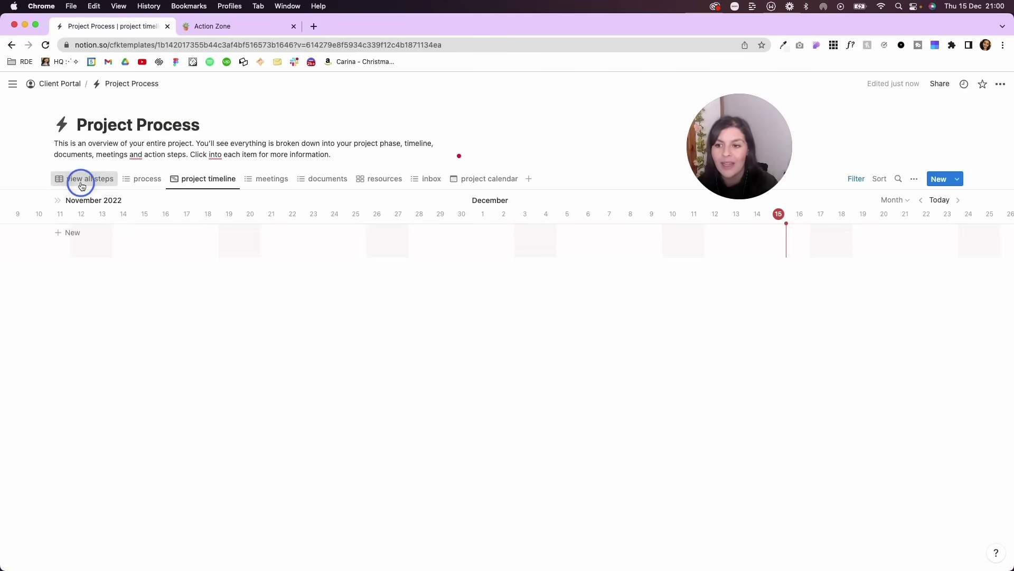
pyautogui.click(336, 238)
pyautogui.click(389, 334)
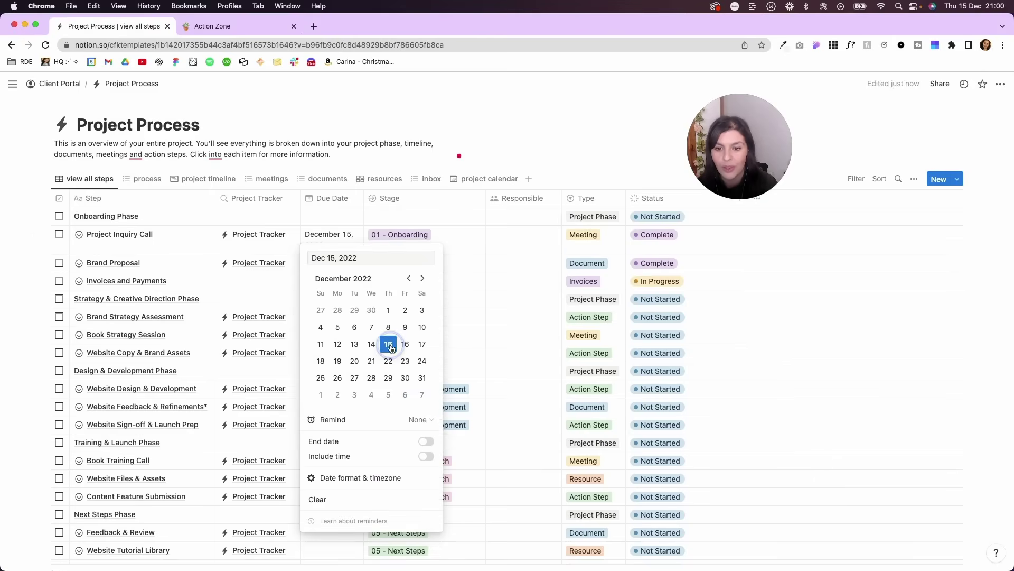
pyautogui.click(280, 266)
pyautogui.click(330, 264)
pyautogui.click(405, 372)
pyautogui.click(327, 299)
pyautogui.click(422, 377)
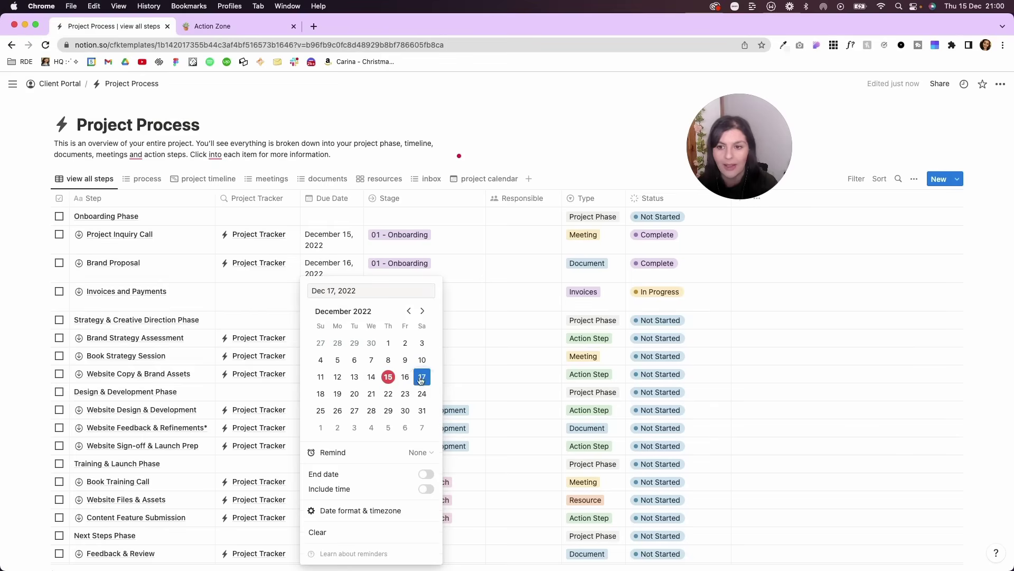
# - Open the project timeline view and expand its list of step names beside the timeline
pyautogui.click(150, 182)
pyautogui.click(205, 180)
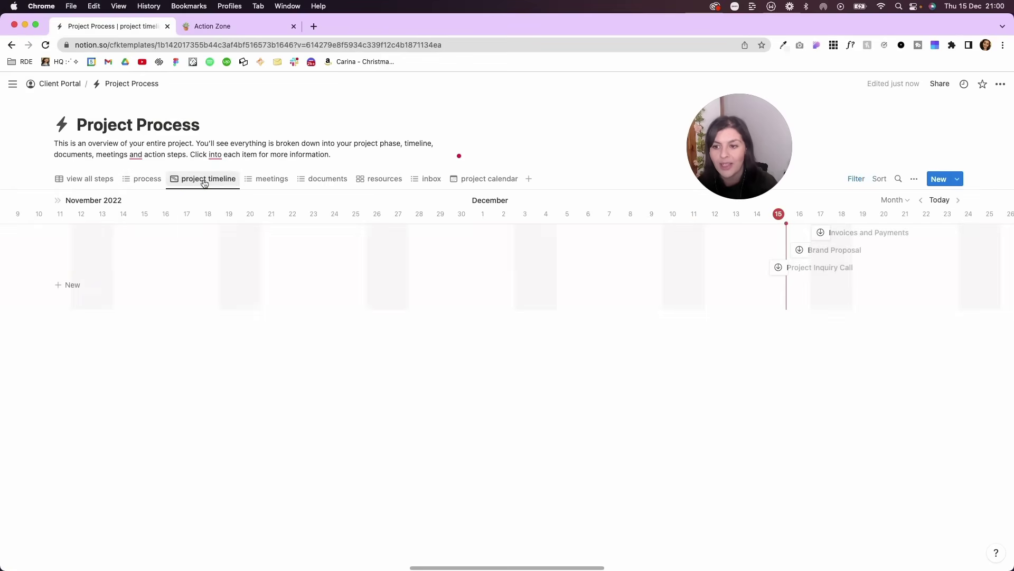
pyautogui.click(58, 201)
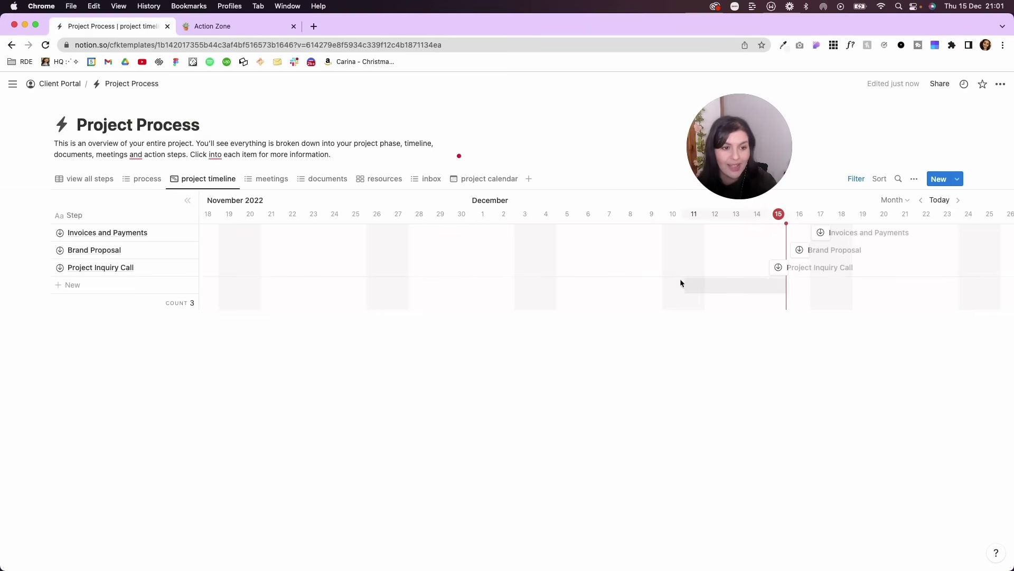
# - Check the Type filters applied to the meetings, documents, resources and inbox views
pyautogui.click(273, 181)
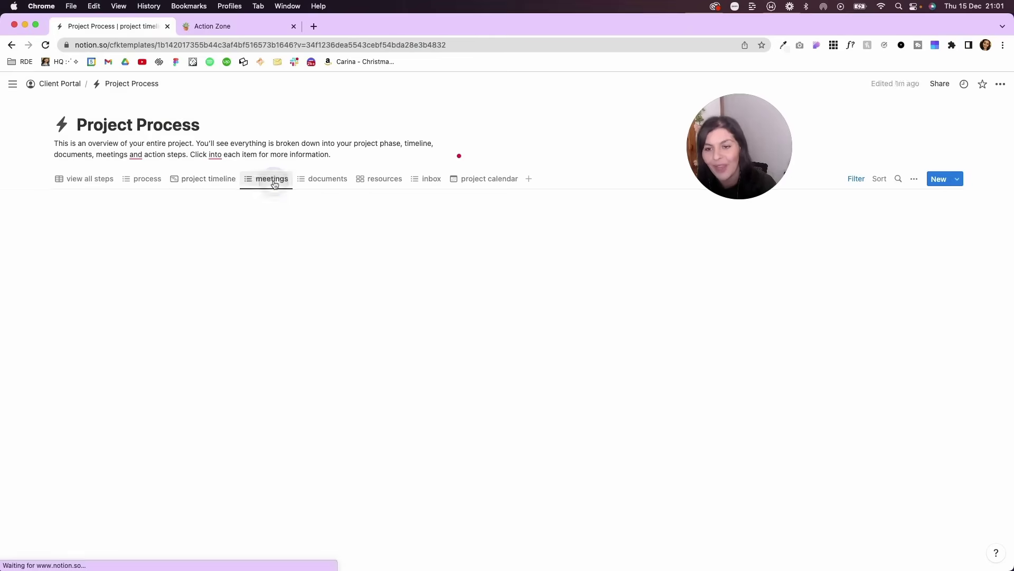
pyautogui.click(849, 182)
pyautogui.click(327, 180)
pyautogui.click(857, 179)
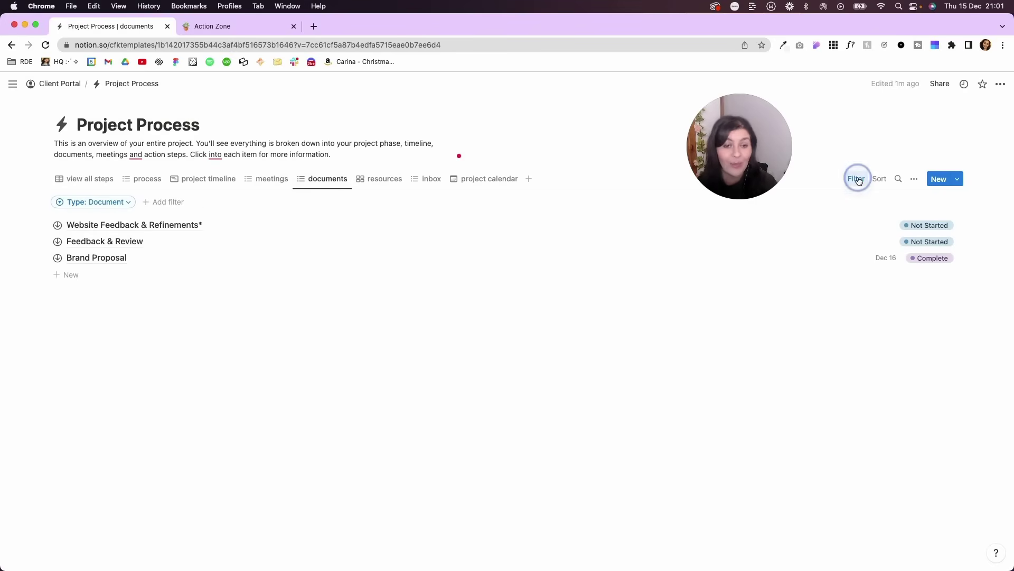
pyautogui.click(378, 183)
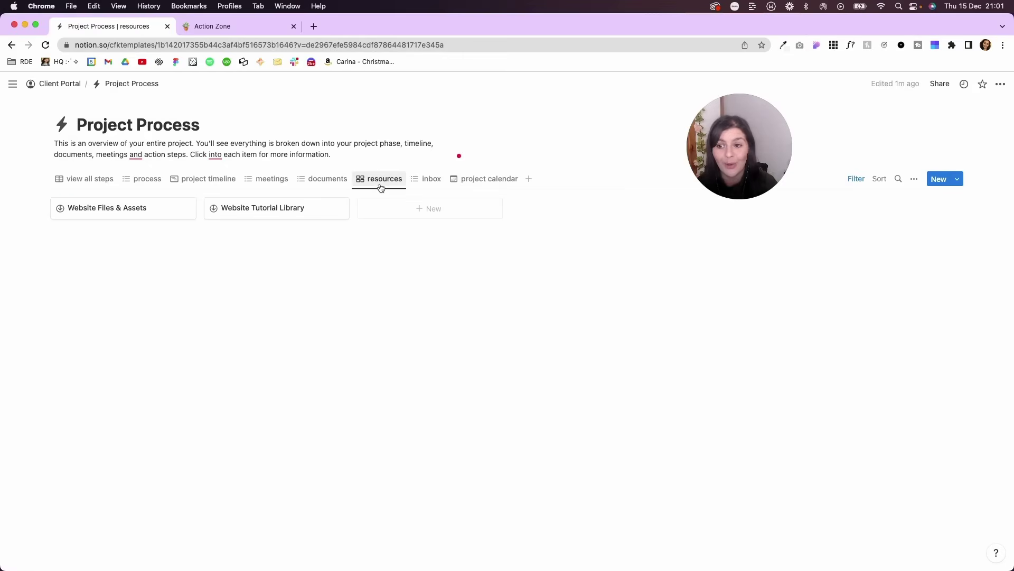
pyautogui.click(856, 179)
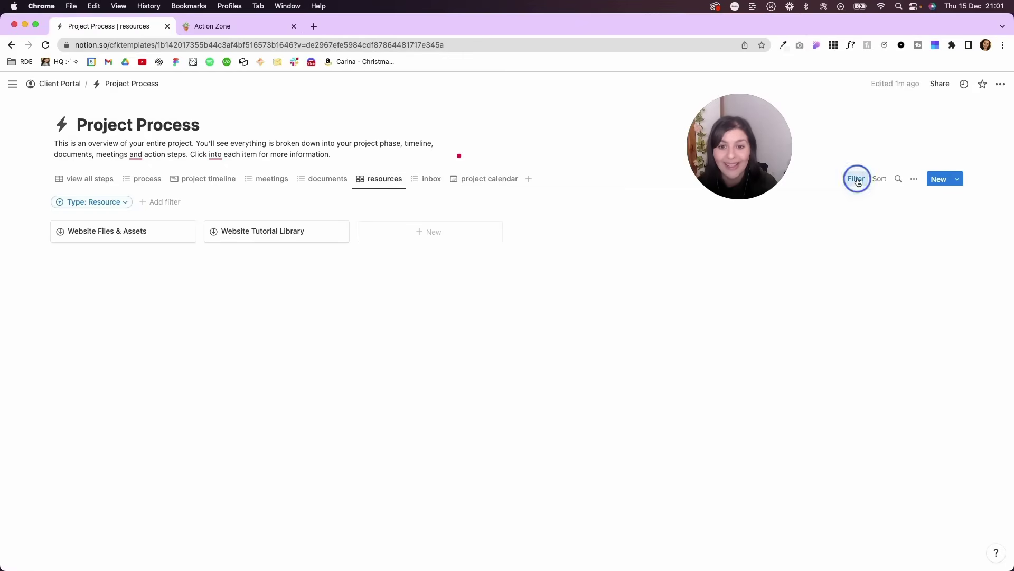
pyautogui.click(431, 179)
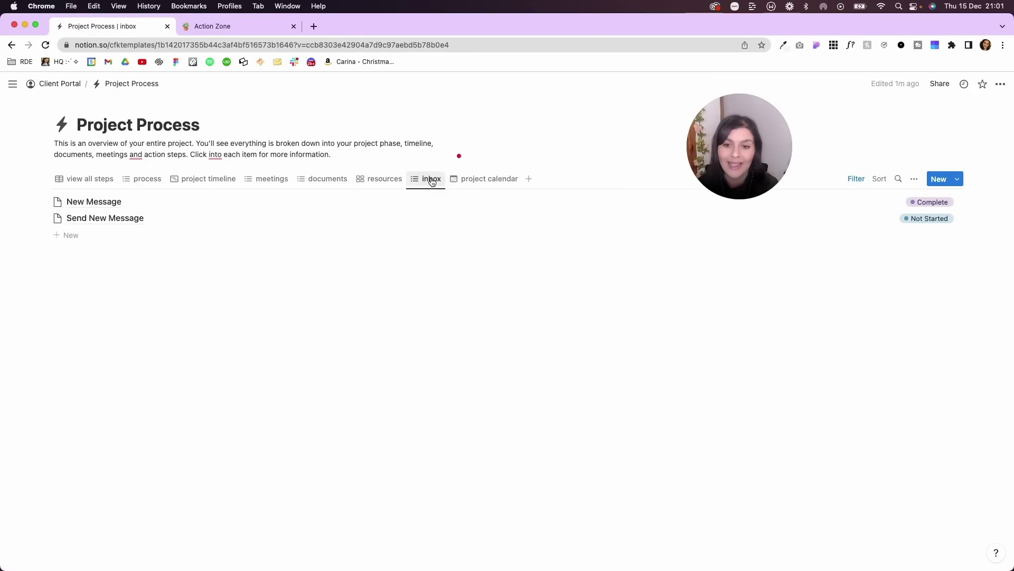
pyautogui.click(856, 180)
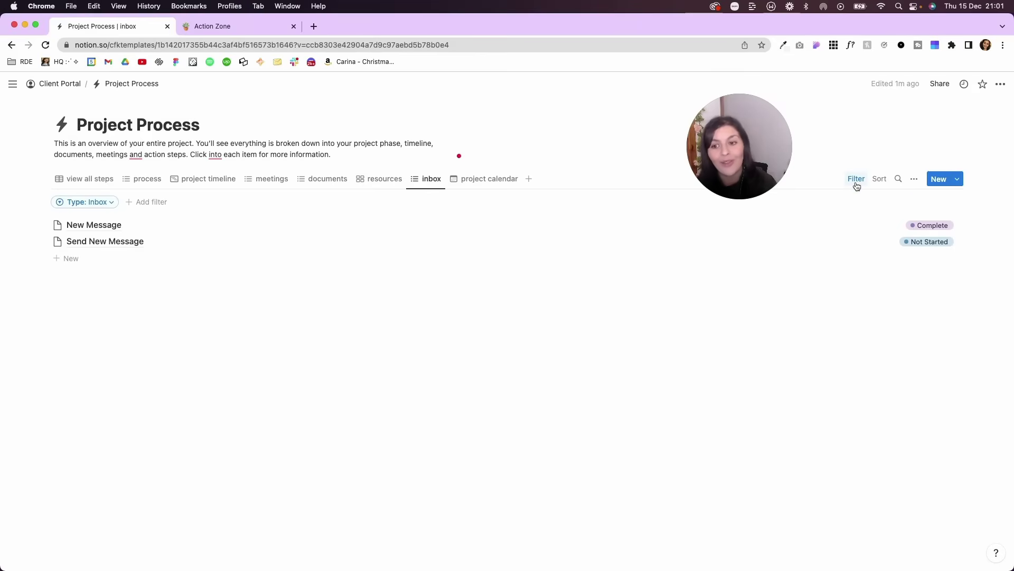
pyautogui.click(857, 182)
# - View the dated steps in the project calendar for December 2022, and return to the table of all steps
pyautogui.click(473, 182)
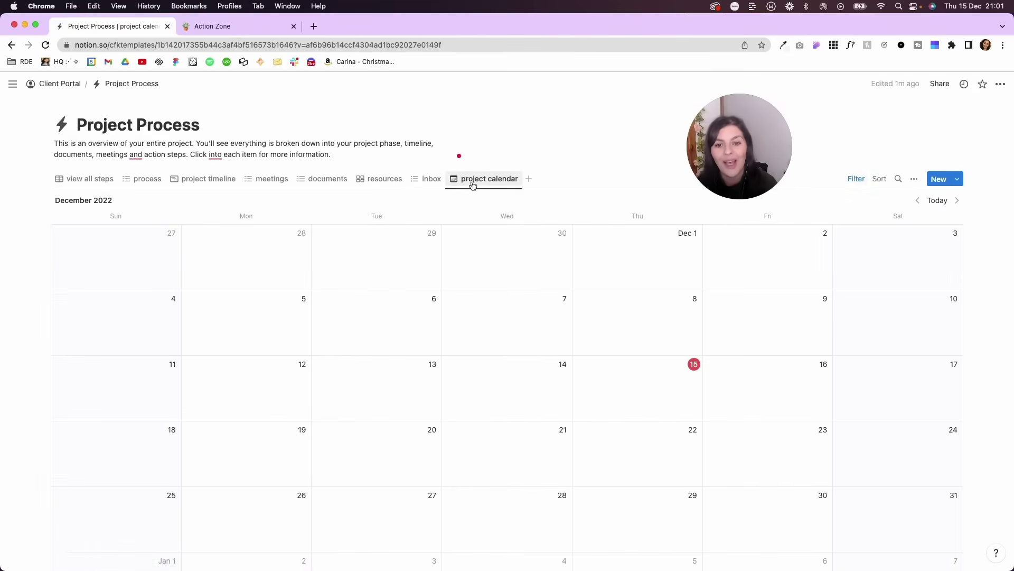
pyautogui.scroll(-2, 454, 413)
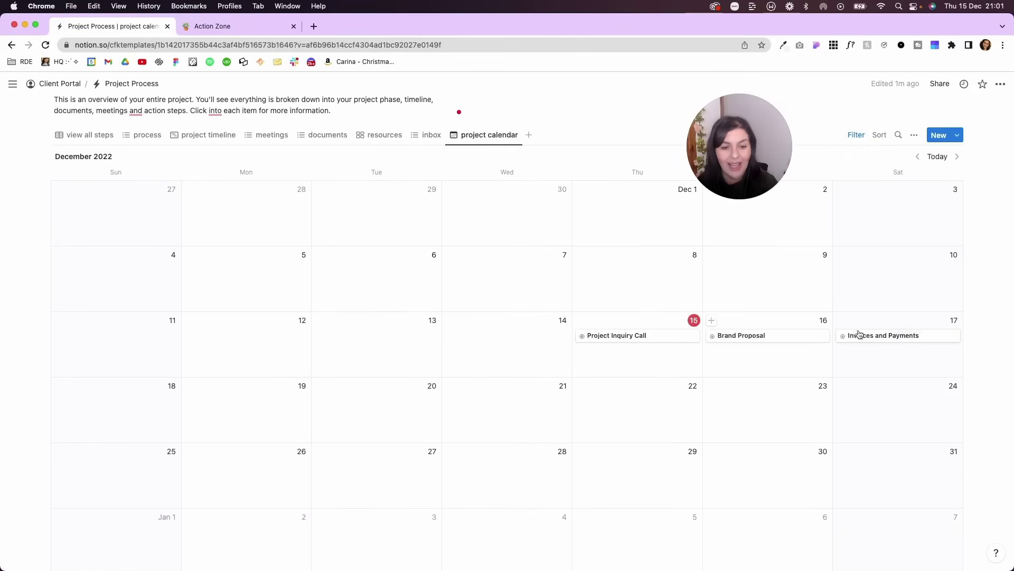
pyautogui.scroll(2, 553, 362)
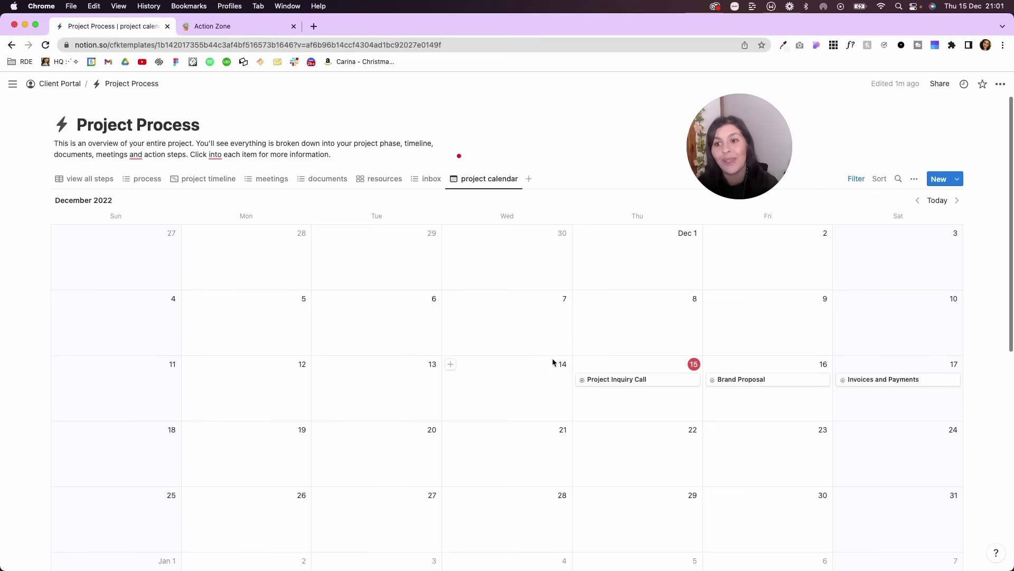
pyautogui.click(96, 178)
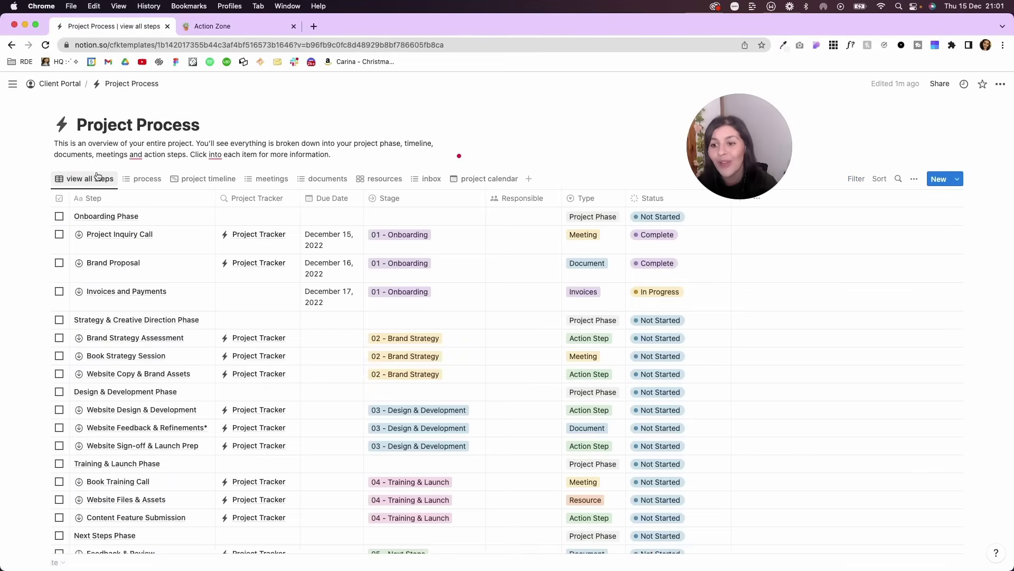
# - Return to the Client Portal page and open the Project Tracker database from its Backend section
pyautogui.click(58, 83)
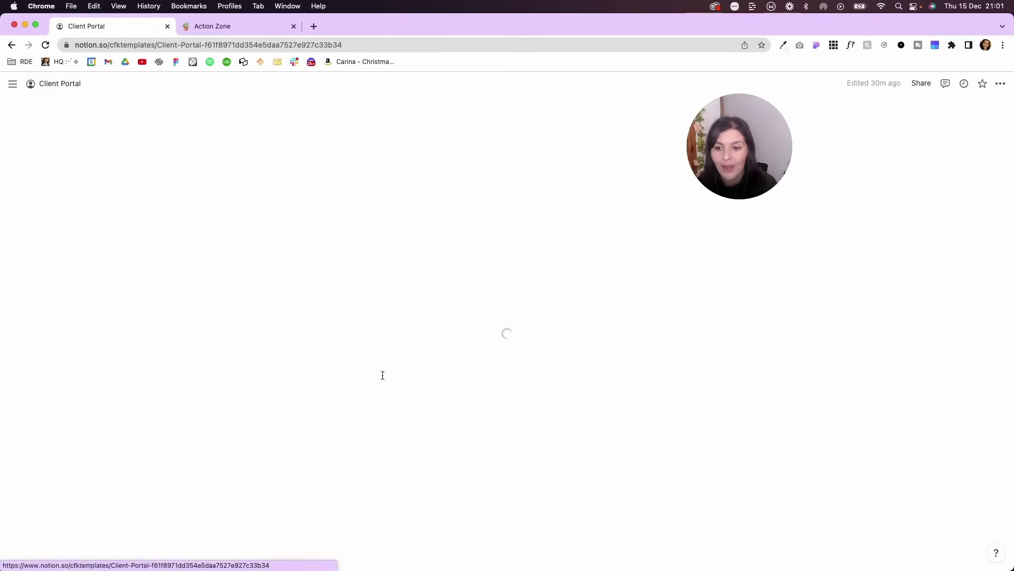
pyautogui.scroll(-20, 383, 375)
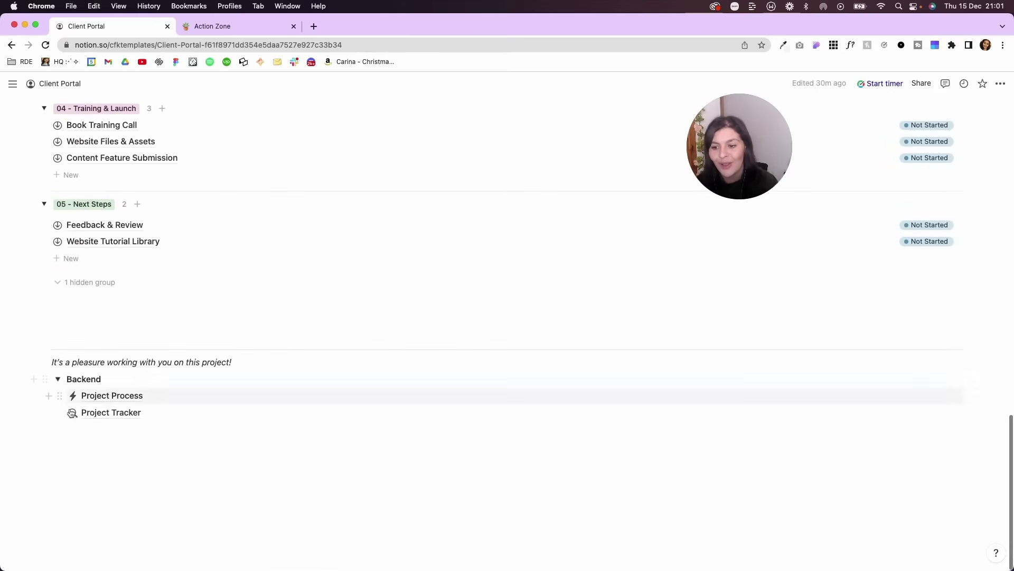
pyautogui.click(97, 412)
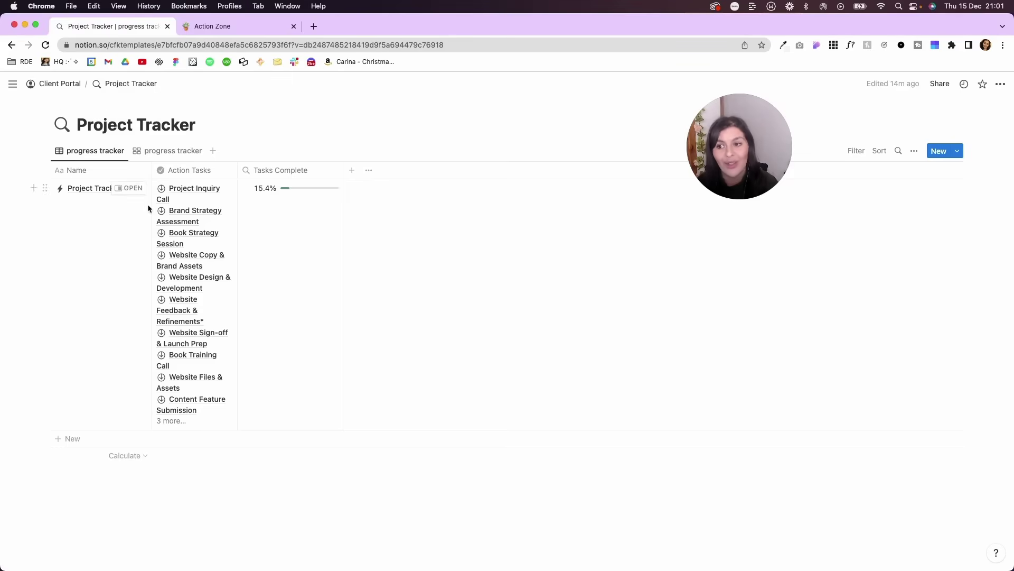
# - Return to the Client Portal page, collapse its Backend section and give that block a gray background
pyautogui.click(56, 87)
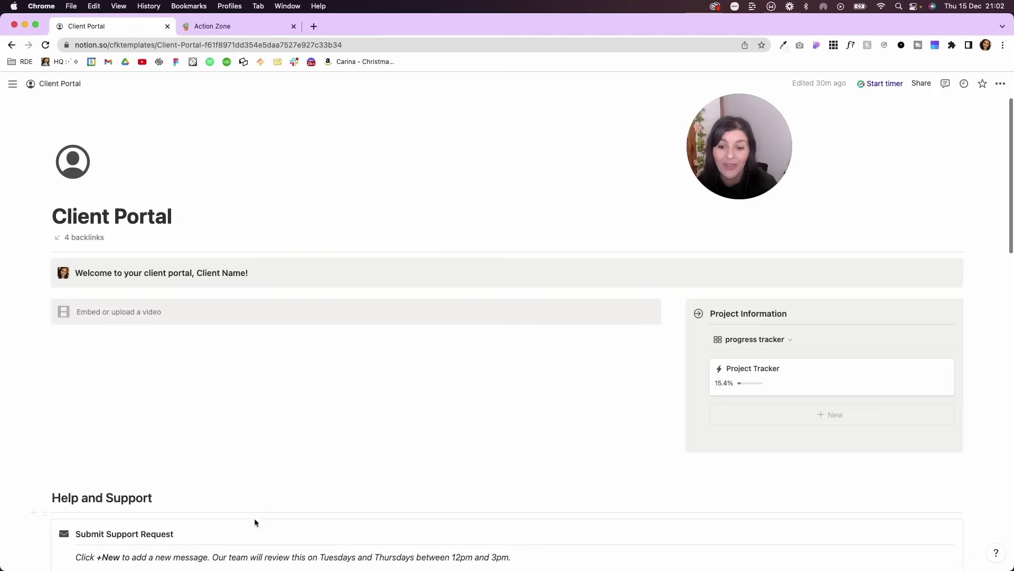
pyautogui.scroll(-4, 255, 517)
pyautogui.scroll(4, 255, 518)
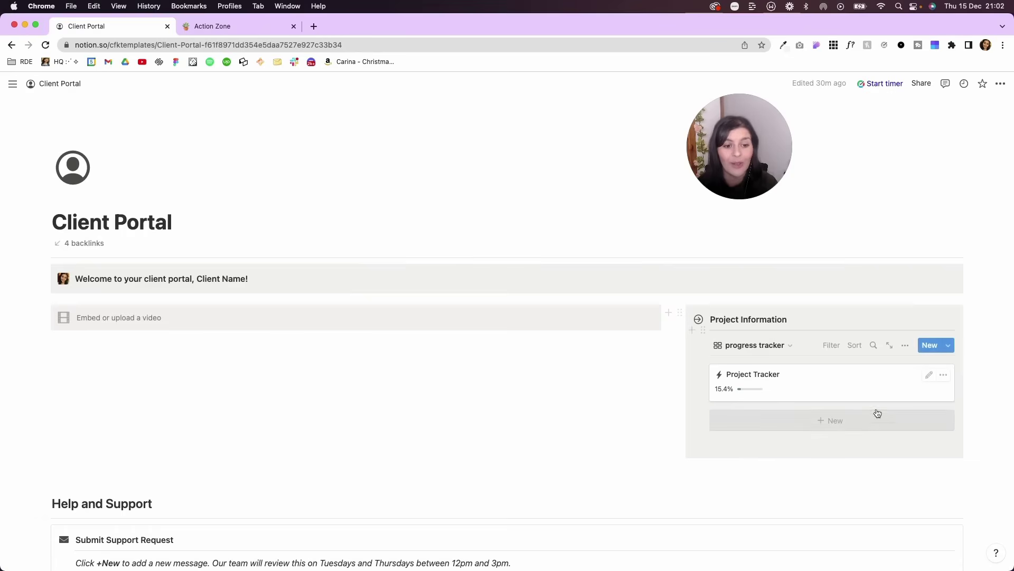
pyautogui.scroll(-15, 446, 417)
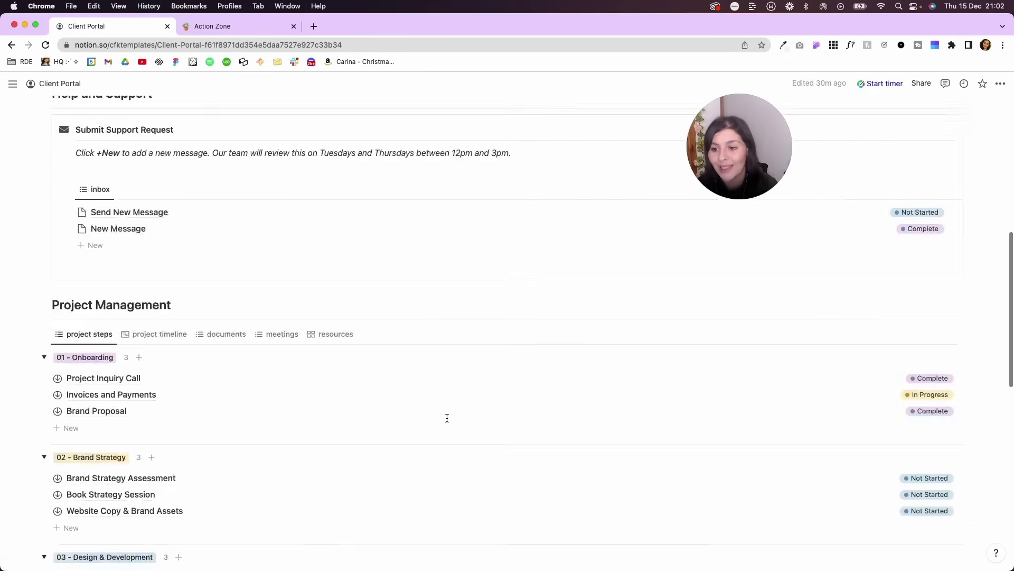
pyautogui.scroll(-2, 446, 417)
pyautogui.click(58, 415)
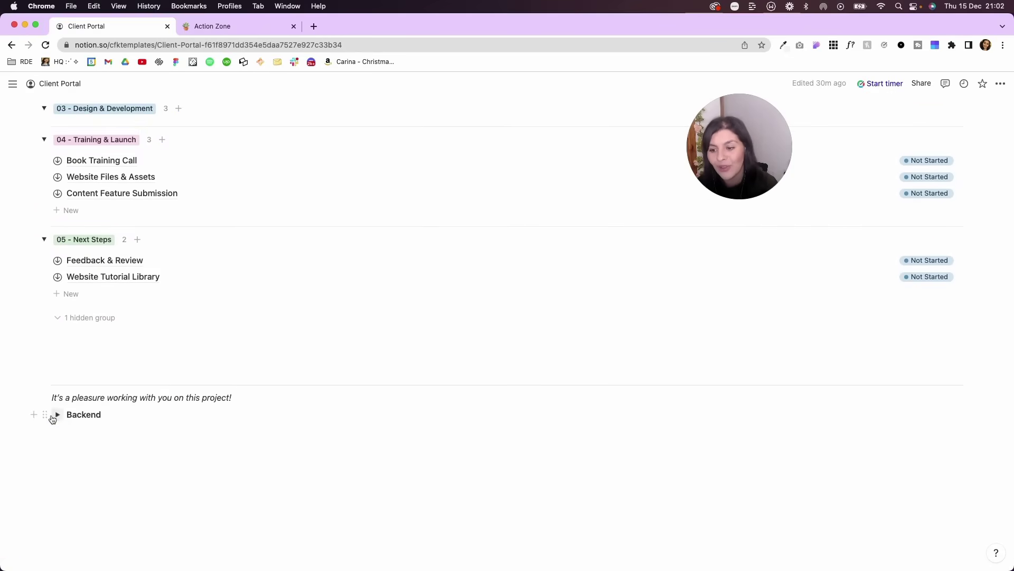
pyautogui.click(41, 415)
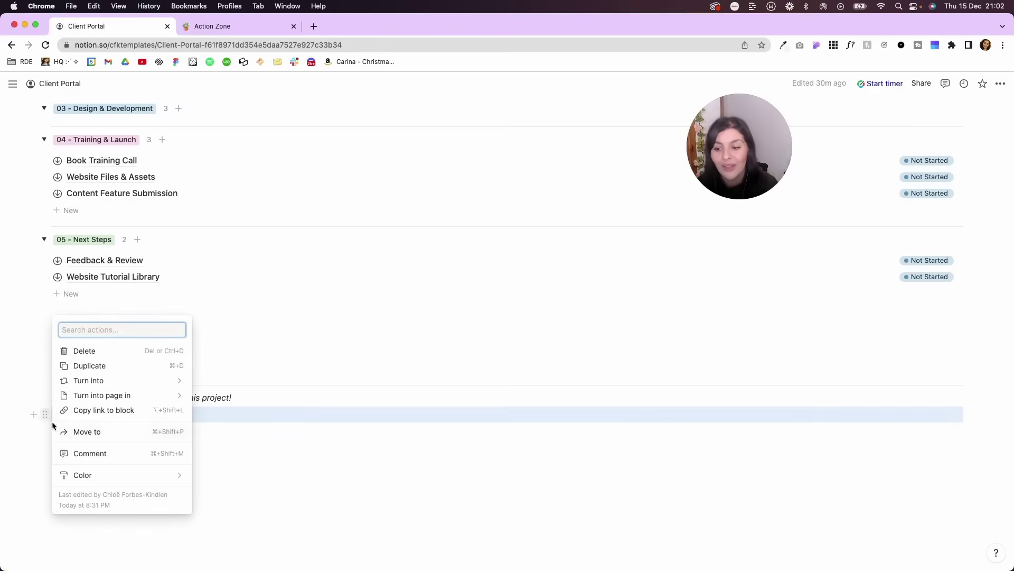
pyautogui.moveTo(110, 479)
pyautogui.click(252, 464)
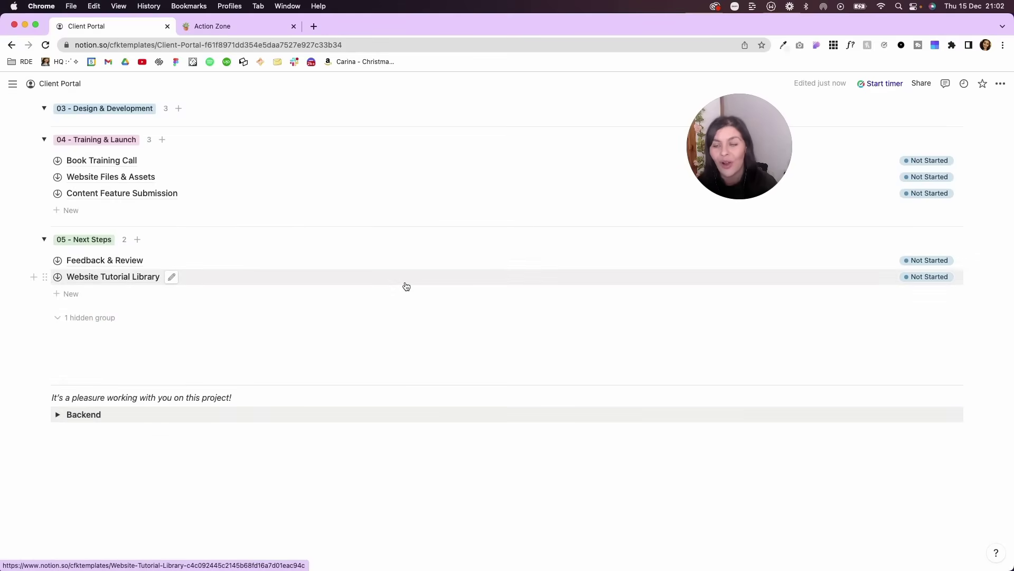
# - Check the sharing options of the Client Portal page
pyautogui.scroll(20, 406, 286)
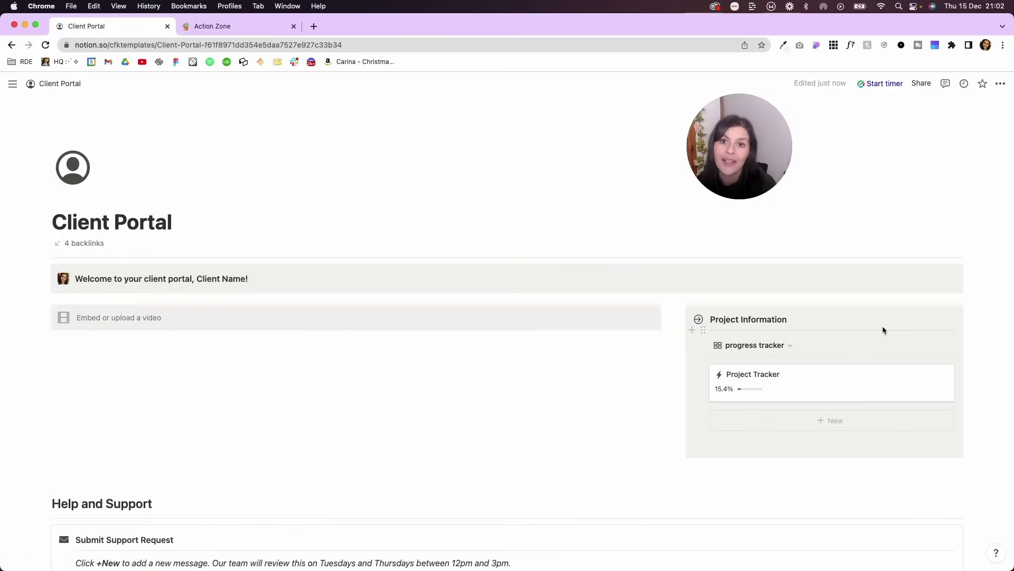
pyautogui.click(921, 84)
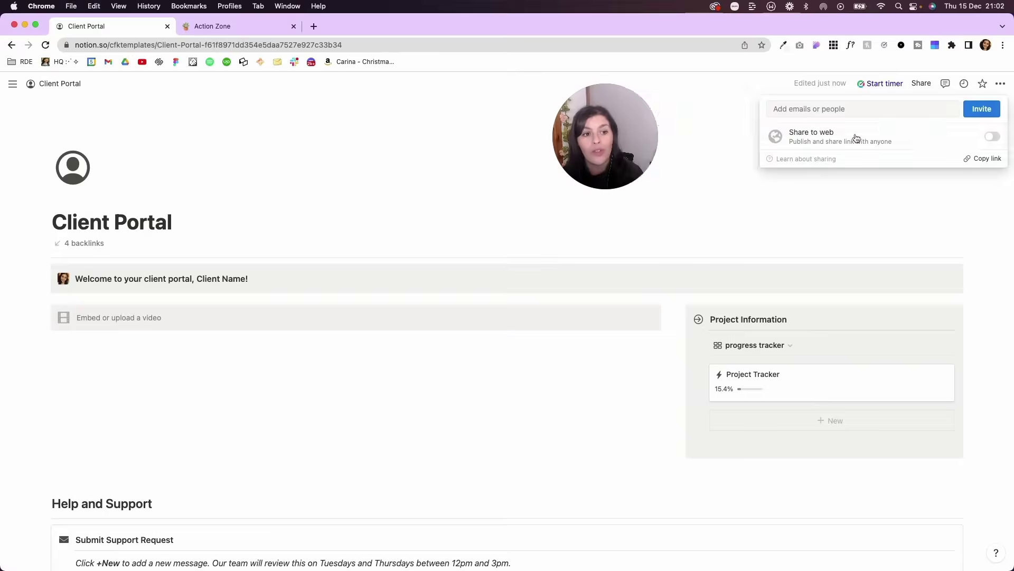
pyautogui.click(694, 242)
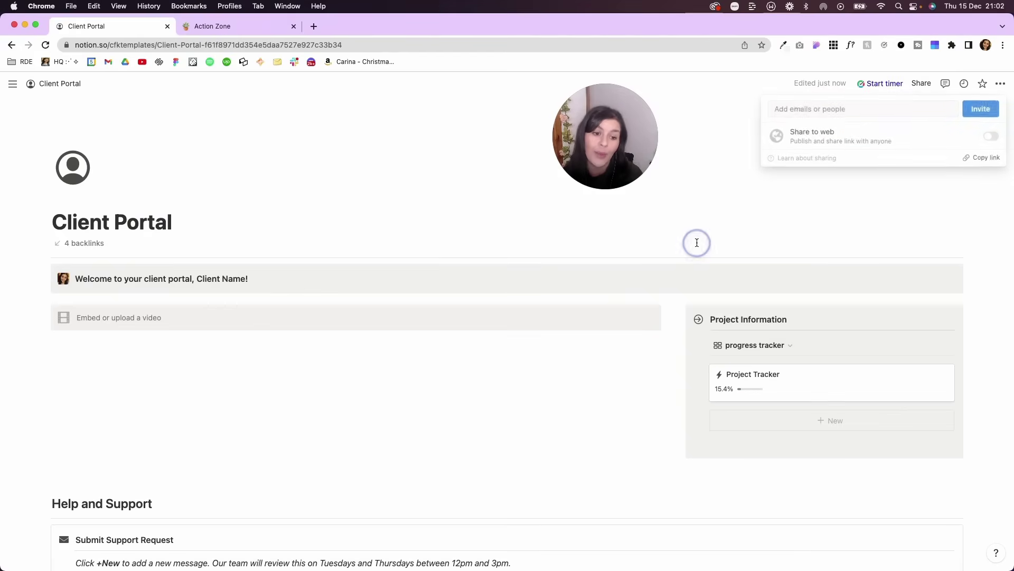
pyautogui.moveTo(607, 152); pyautogui.dragTo(865, 152)
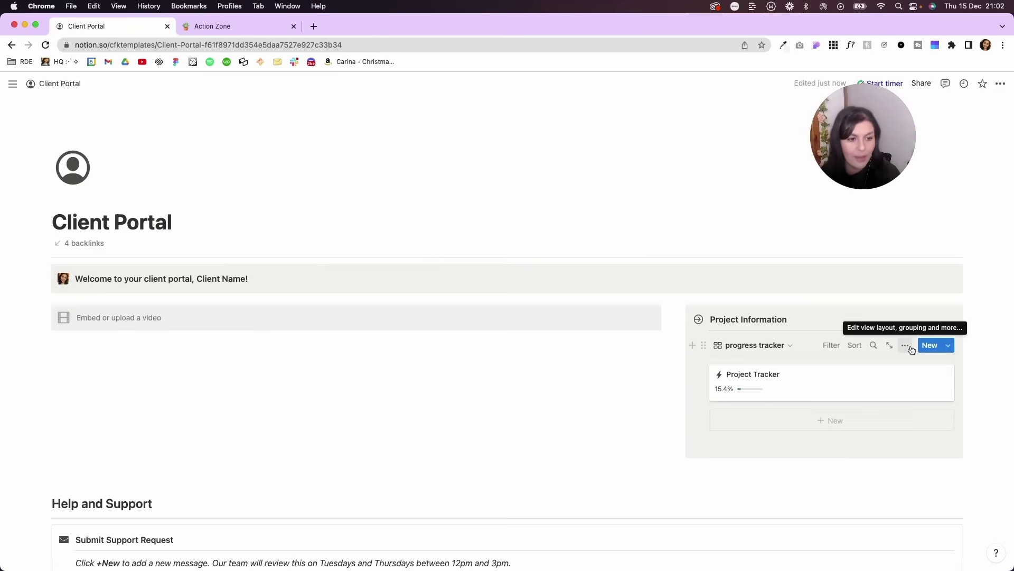
# - Lock the views of the progress tracker in the Project Information section
pyautogui.click(907, 347)
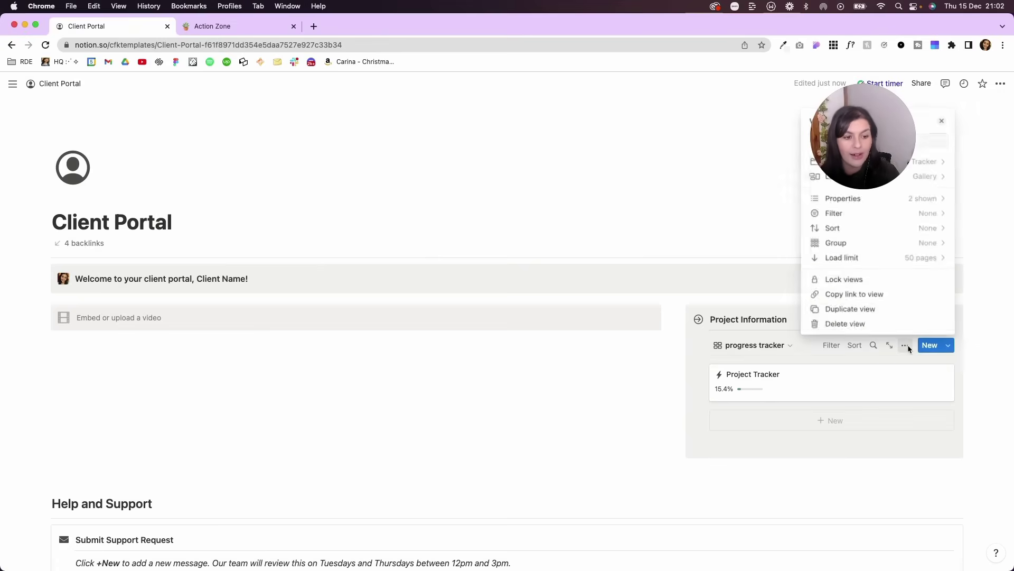
pyautogui.click(875, 284)
pyautogui.click(765, 334)
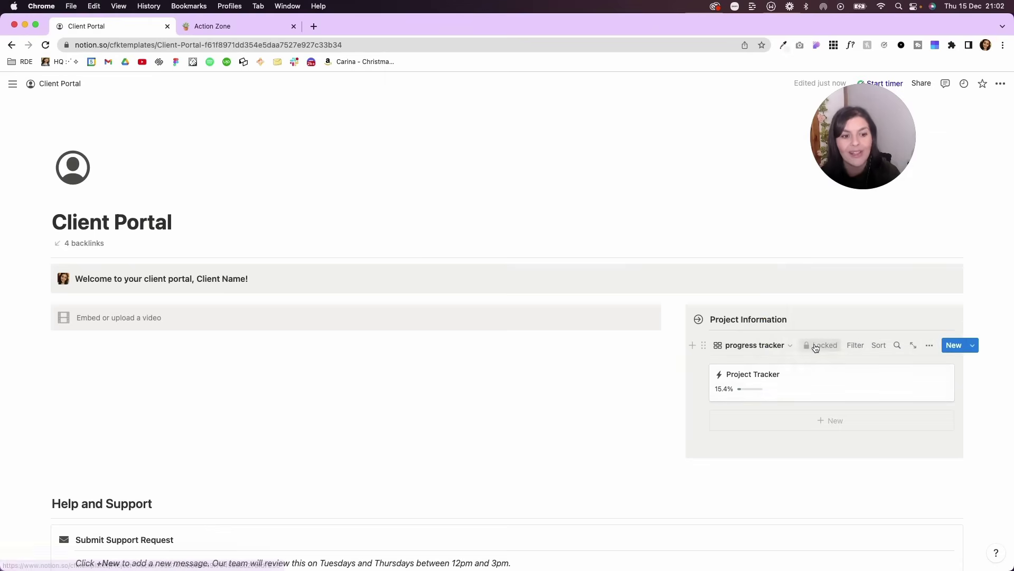
# - Look over the Client Portal page's support request inbox and its project steps from Onboarding to Next Steps
pyautogui.scroll(-7, 762, 387)
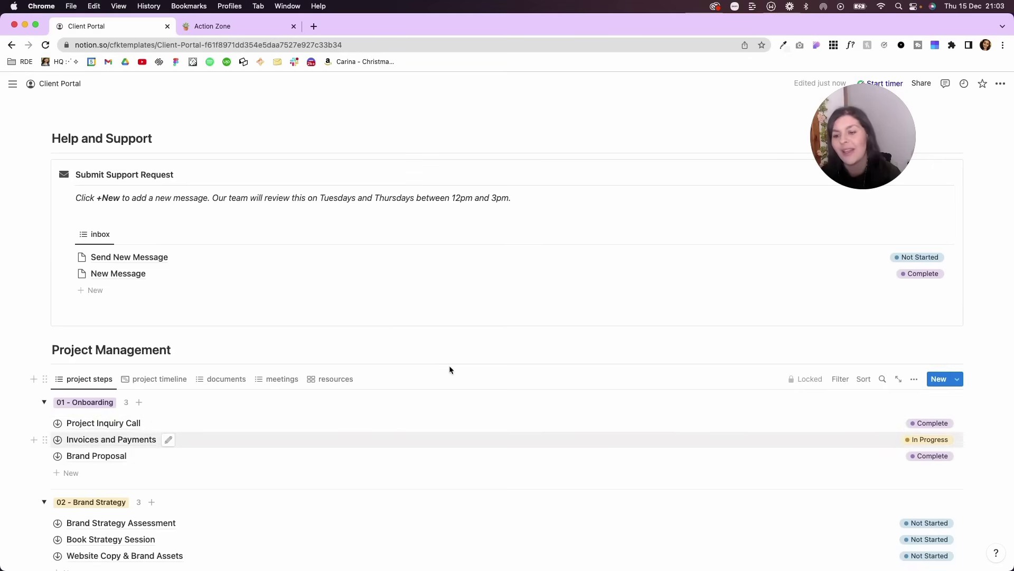
pyautogui.scroll(3, 449, 367)
pyautogui.scroll(1, 449, 366)
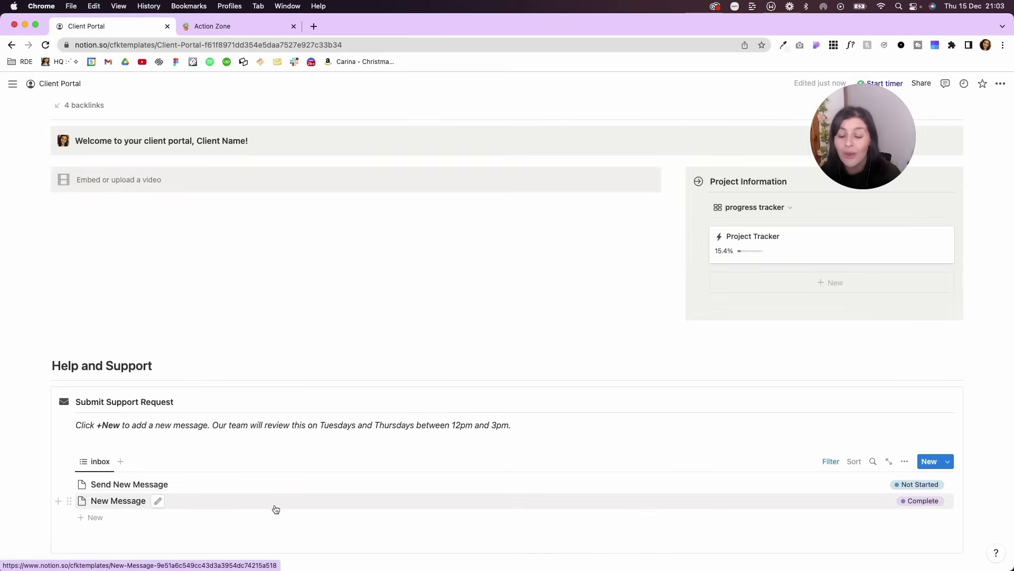
pyautogui.scroll(-2, 266, 504)
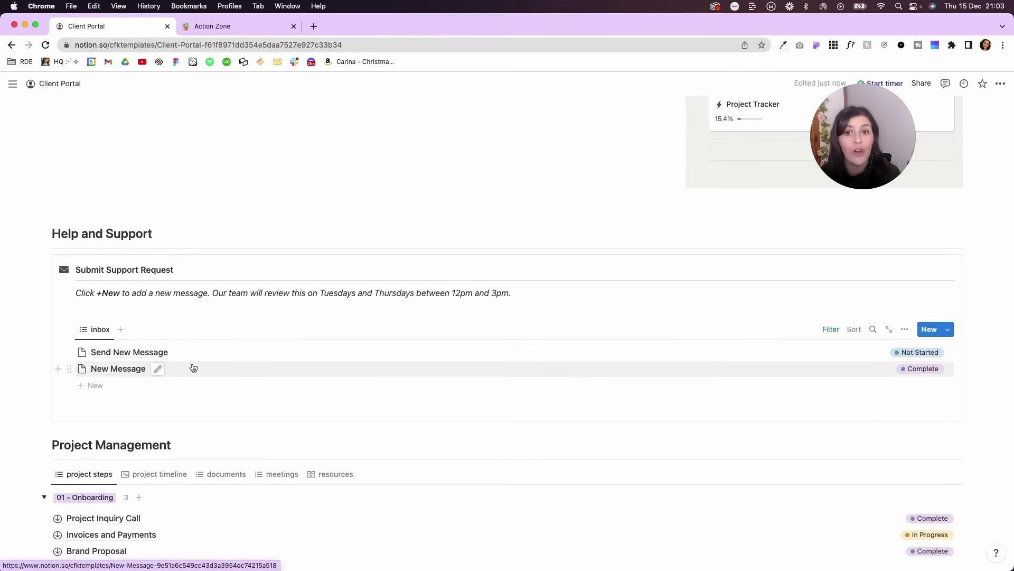
pyautogui.scroll(-1, 193, 367)
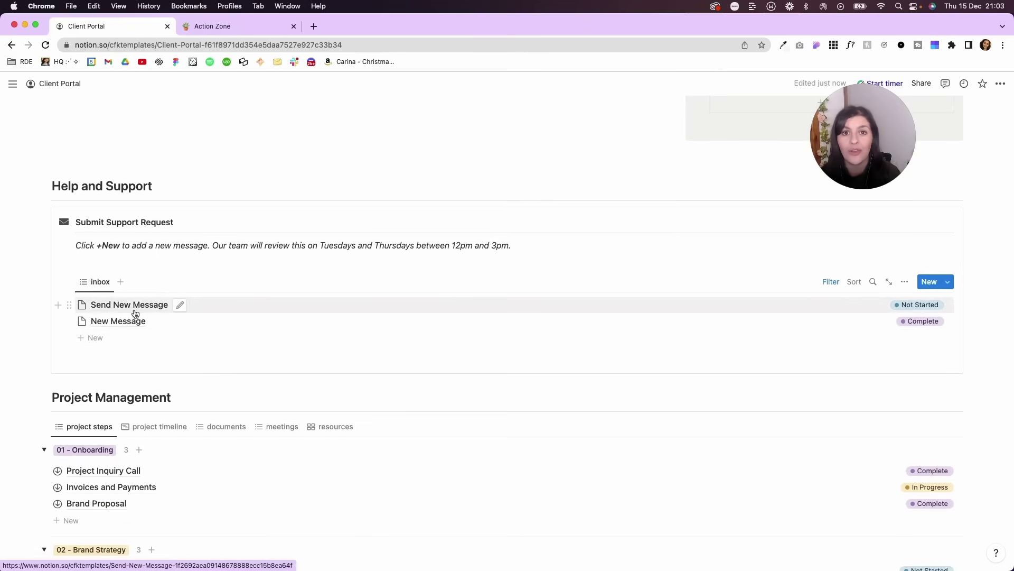
pyautogui.scroll(-2, 135, 314)
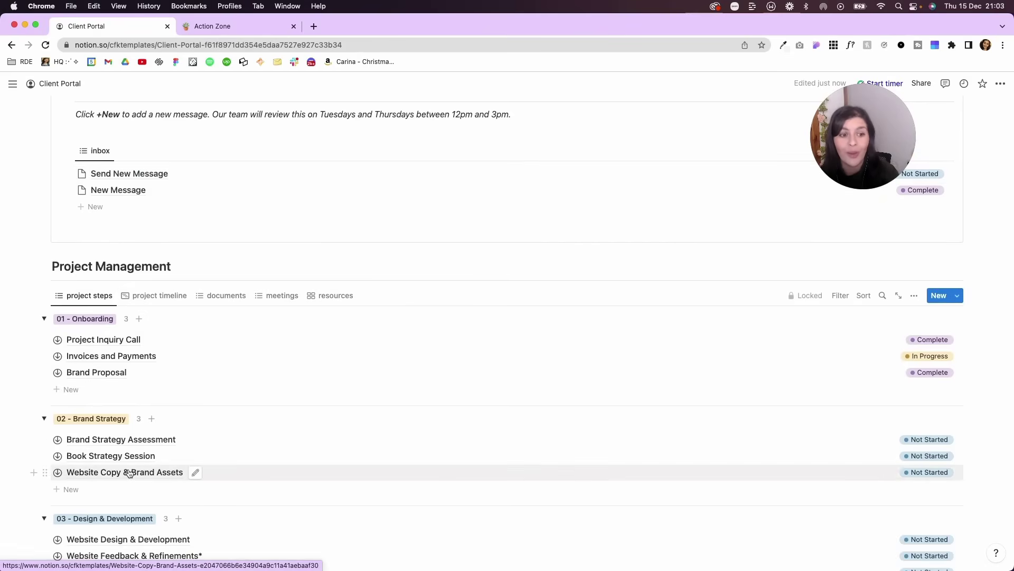
pyautogui.scroll(-4, 130, 473)
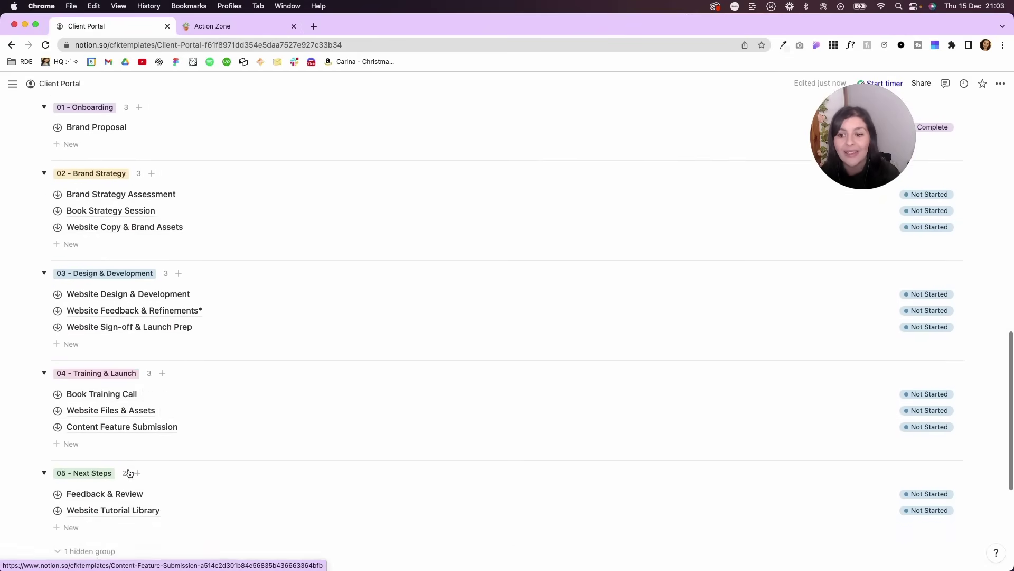
pyautogui.scroll(1, 128, 468)
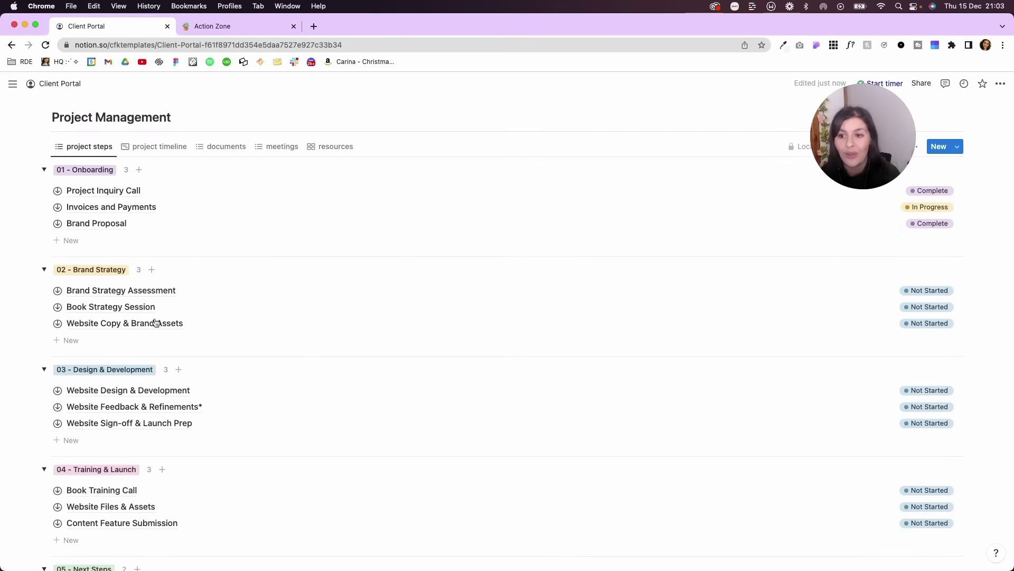
pyautogui.scroll(2, 192, 491)
pyautogui.scroll(10, 192, 491)
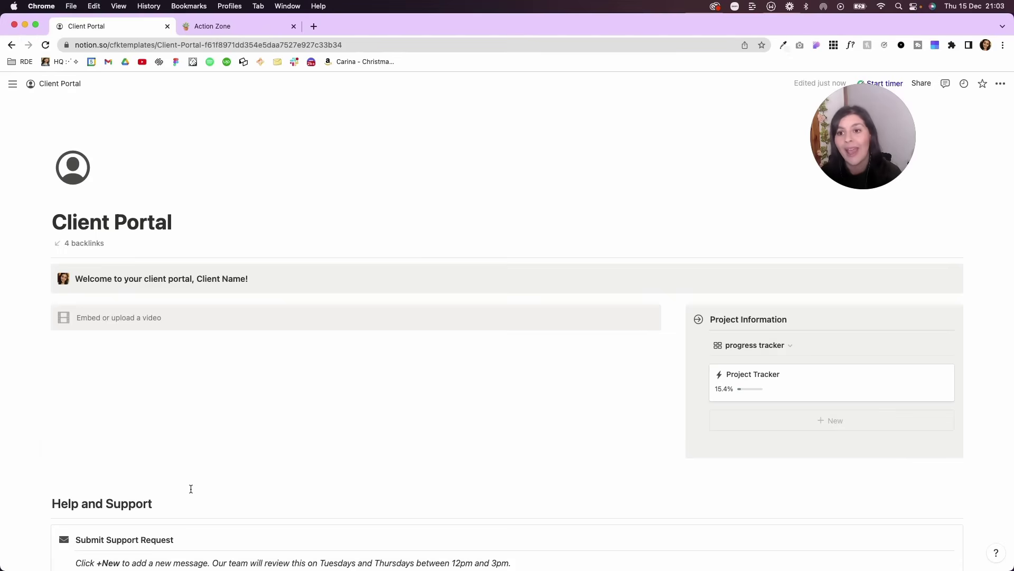
# - Switch to the Action Zone page, add a project from the New Client Template and open it as a full page
pyautogui.click(227, 27)
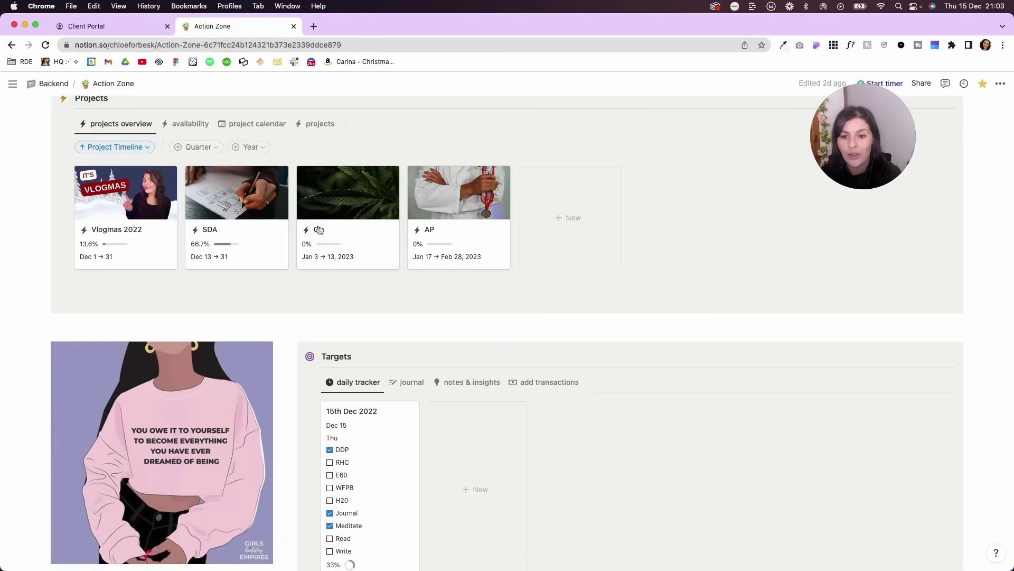
pyautogui.click(949, 129)
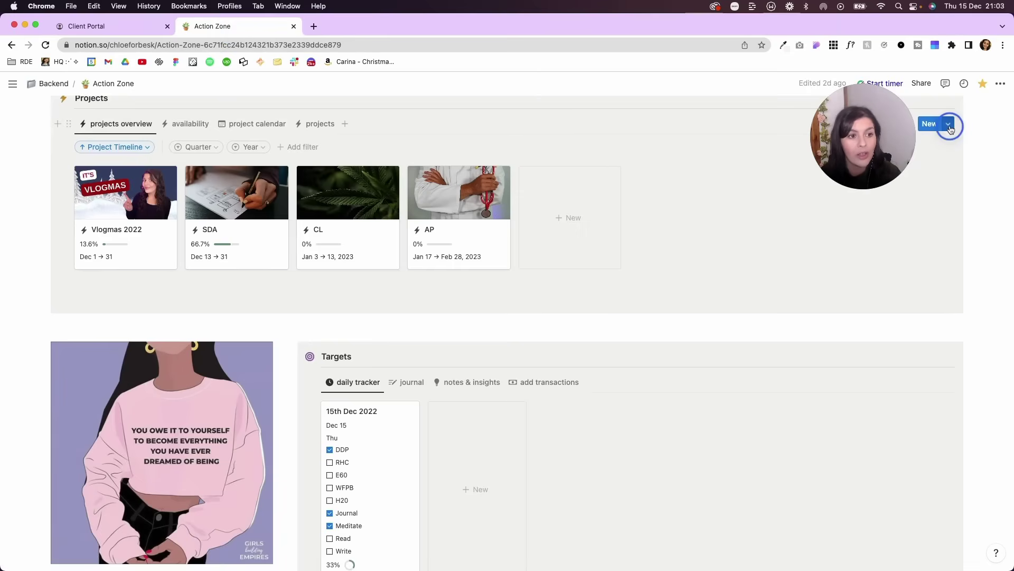
pyautogui.moveTo(881, 130); pyautogui.dragTo(748, 124)
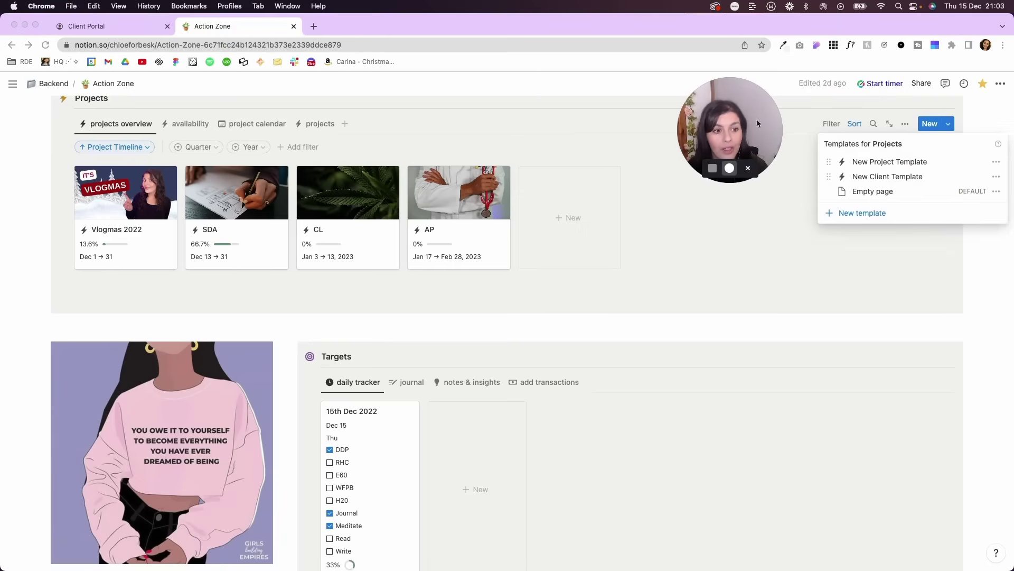
pyautogui.click(869, 178)
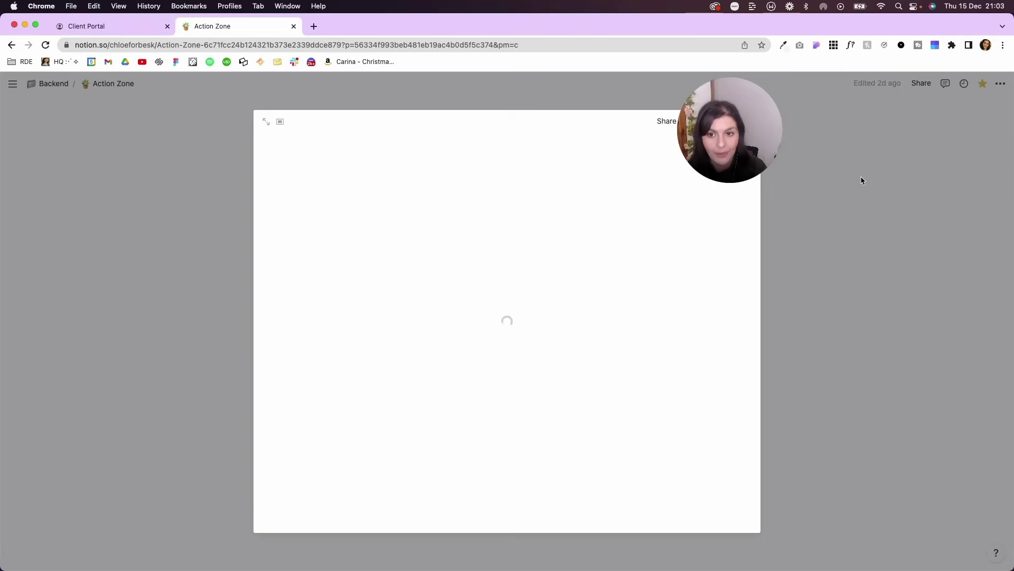
pyautogui.click(267, 121)
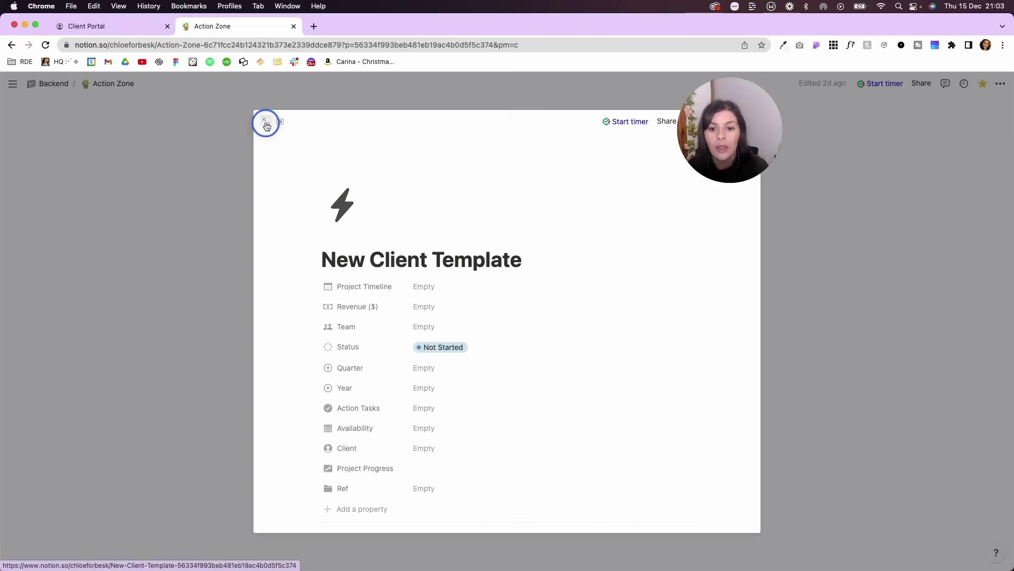
# - Examine the client page's properties, Project Overview, Inbox, Project Tasks and Calendar sections
pyautogui.scroll(-2, 267, 274)
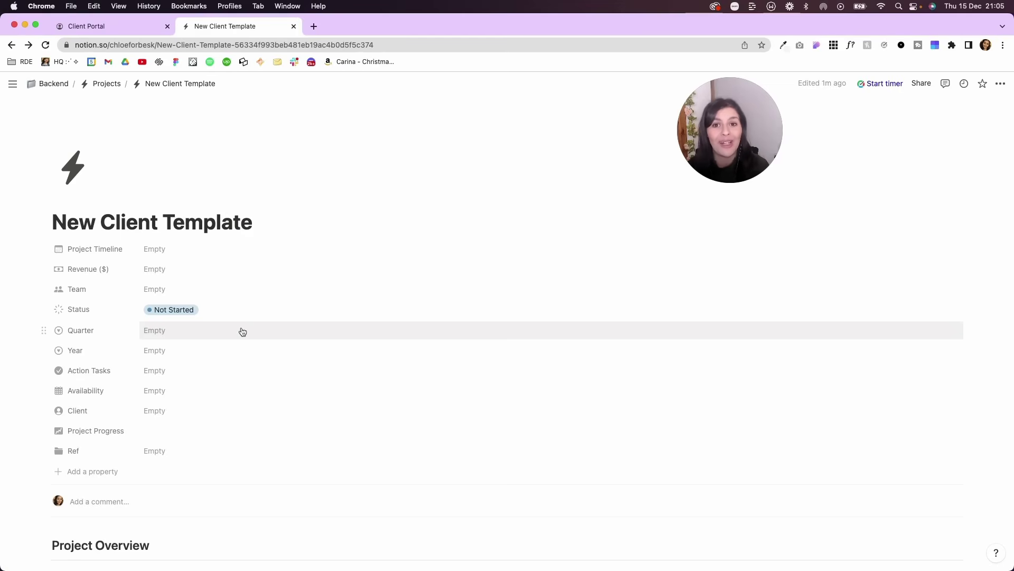
pyautogui.scroll(-4, 242, 331)
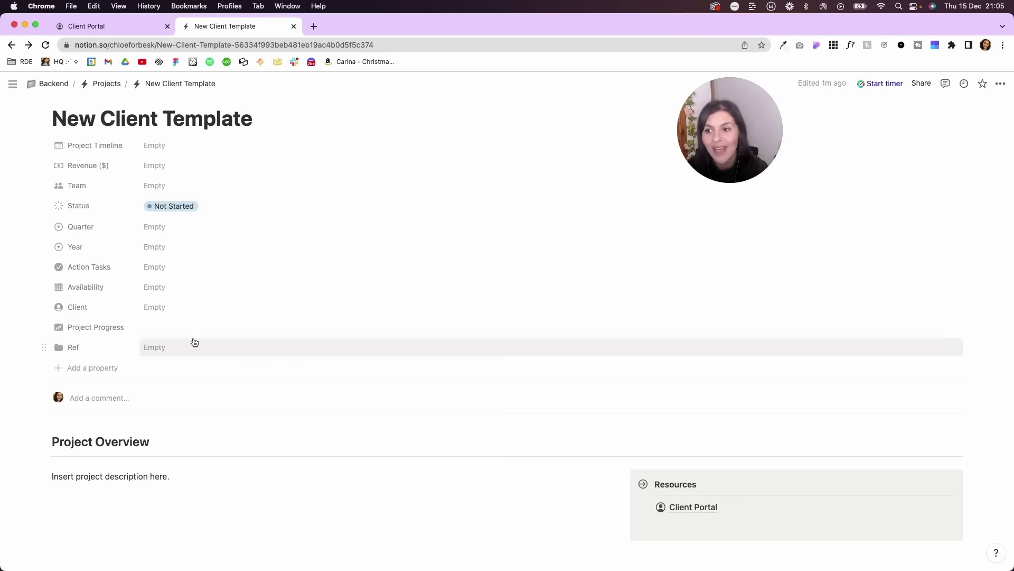
pyautogui.scroll(-6, 195, 343)
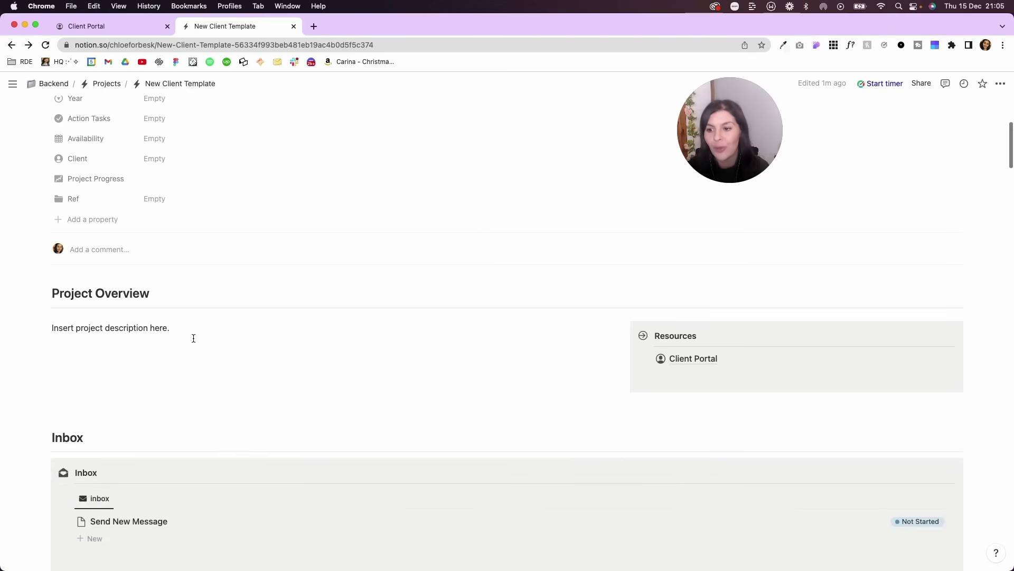
pyautogui.scroll(6, 308, 266)
pyautogui.scroll(-3, 310, 269)
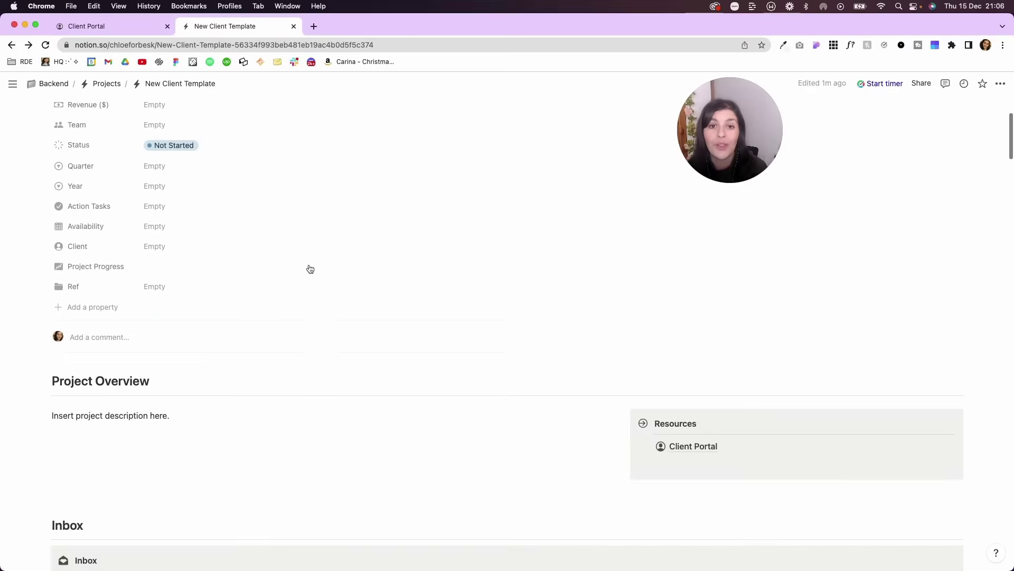
pyautogui.scroll(-2, 310, 269)
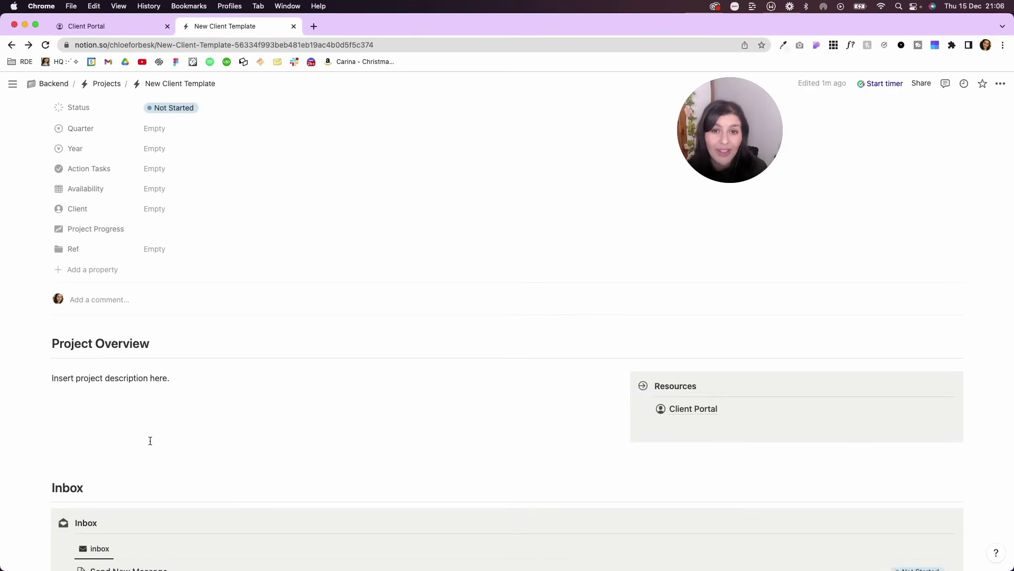
pyautogui.scroll(-15, 150, 440)
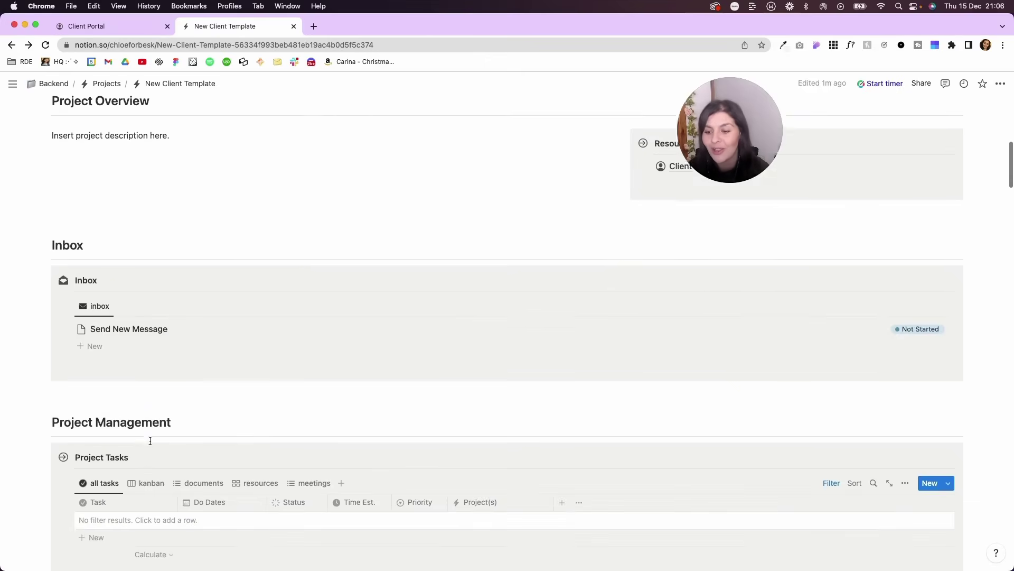
pyautogui.scroll(-1, 150, 441)
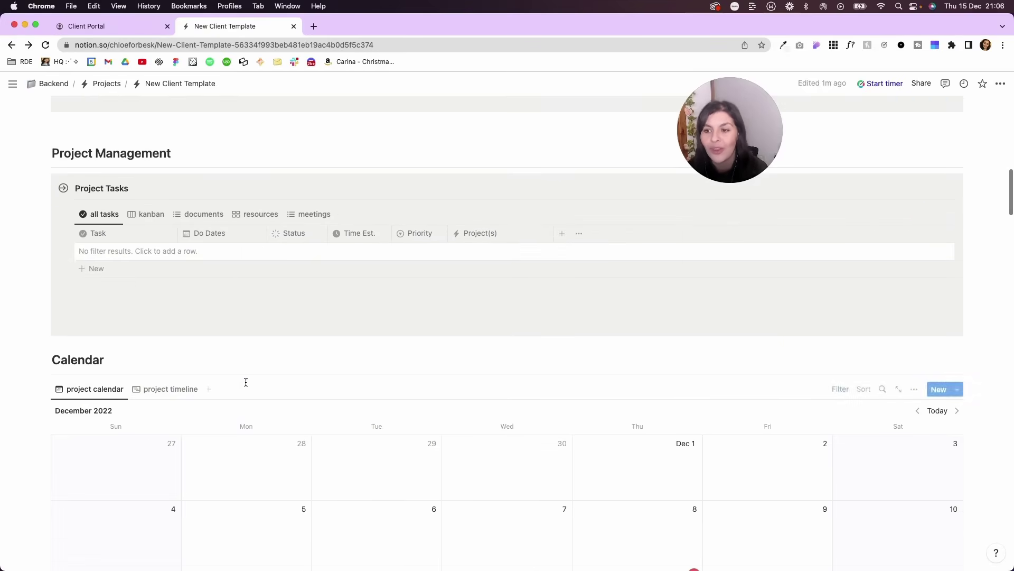
# - Show the Action Tasks database title in the all tasks view and display its Project(s) filter
pyautogui.click(100, 217)
pyautogui.click(124, 288)
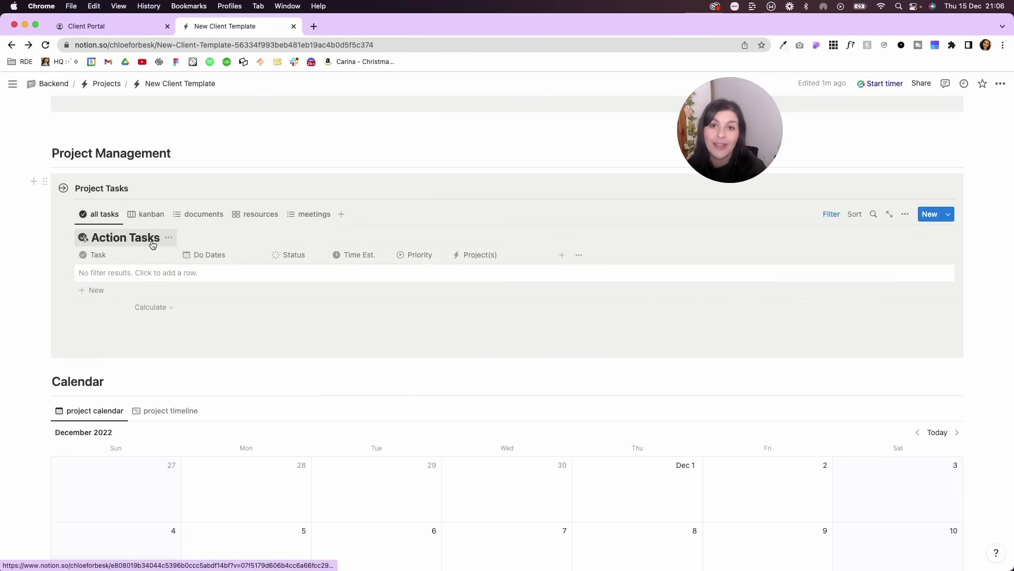
pyautogui.click(169, 238)
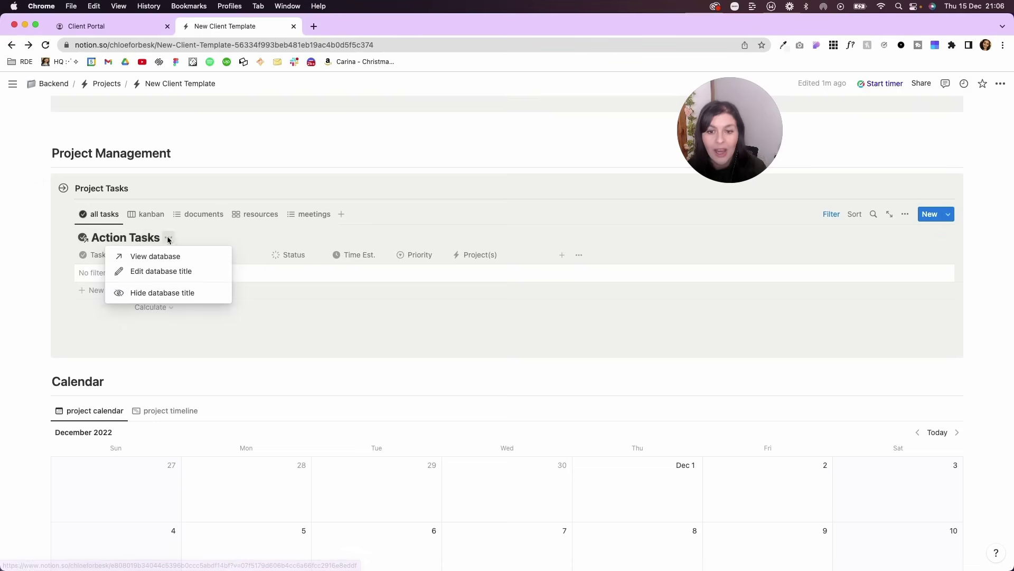
pyautogui.click(830, 215)
pyautogui.click(830, 215)
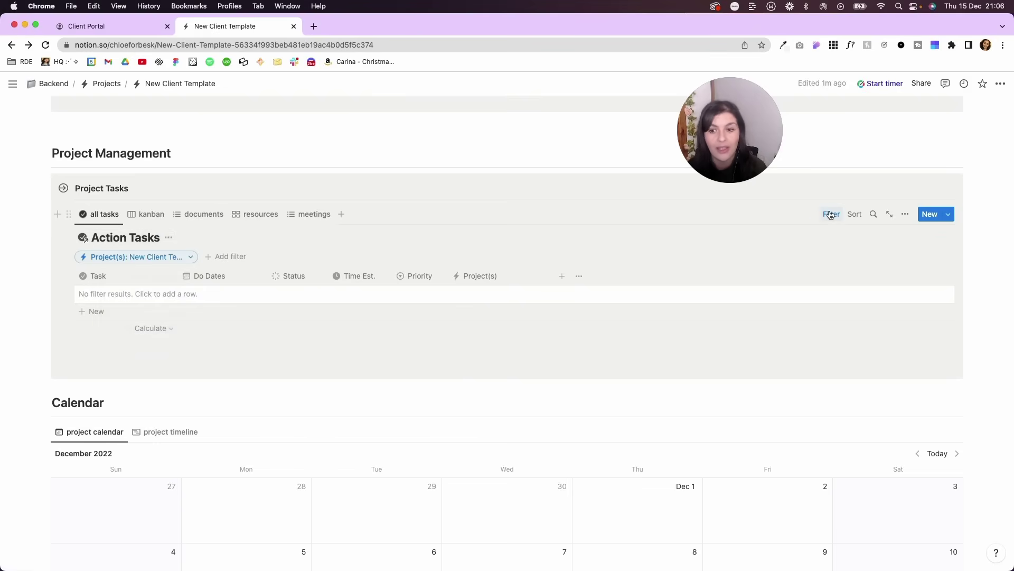
# - Hide the Action Tasks database title in the all tasks view of Project Tasks
pyautogui.click(168, 239)
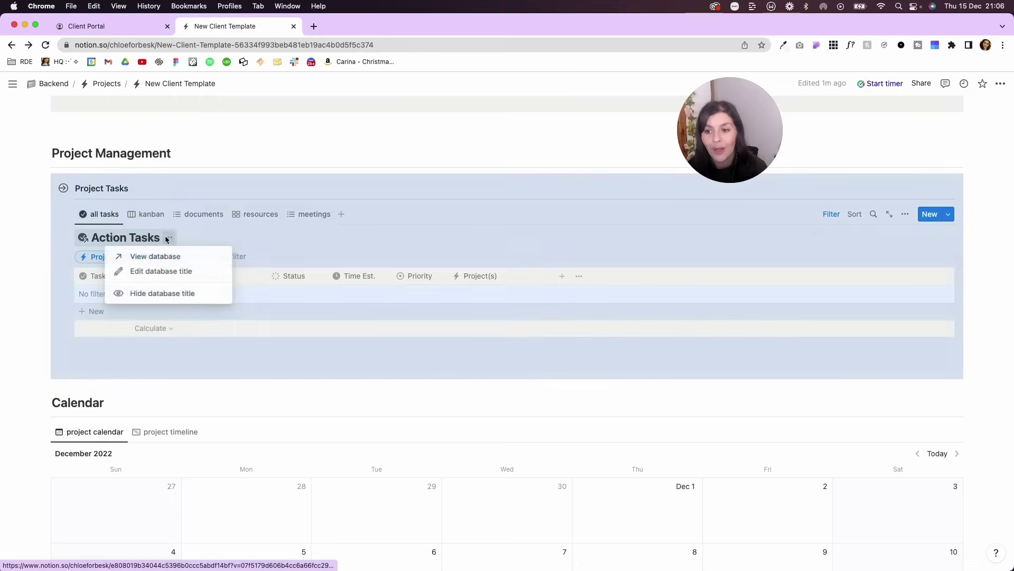
pyautogui.click(170, 292)
pyautogui.scroll(10, 172, 298)
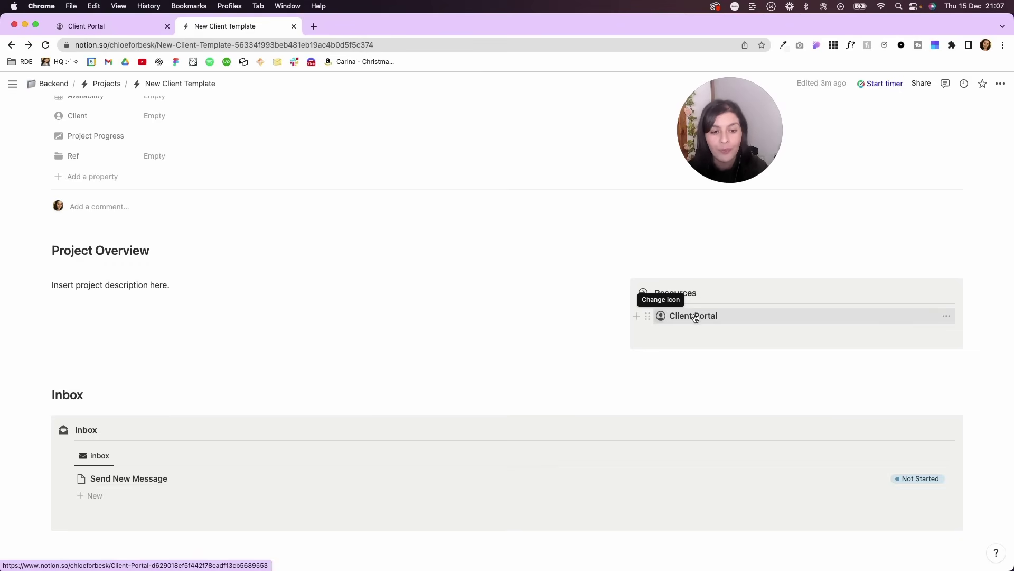
# - Open the Client Portal page linked under Resources and return to the New Client Template page
pyautogui.scroll(-2, 696, 318)
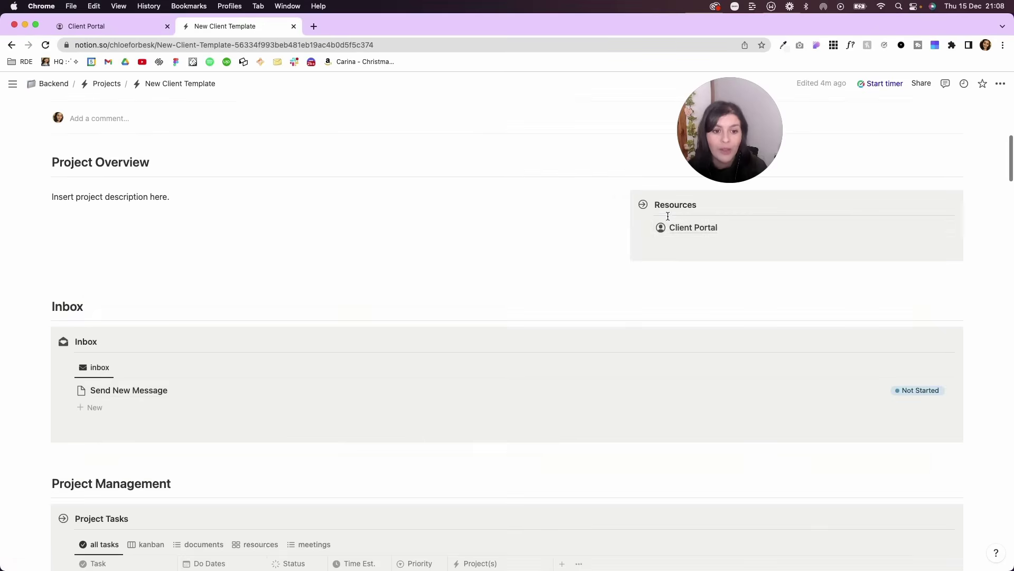
pyautogui.click(699, 231)
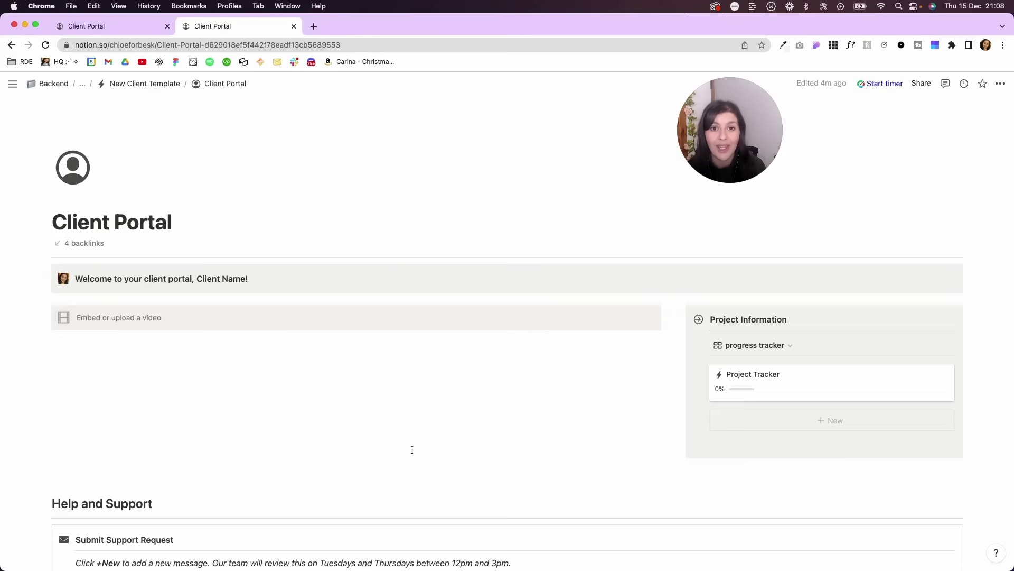
pyautogui.click(158, 84)
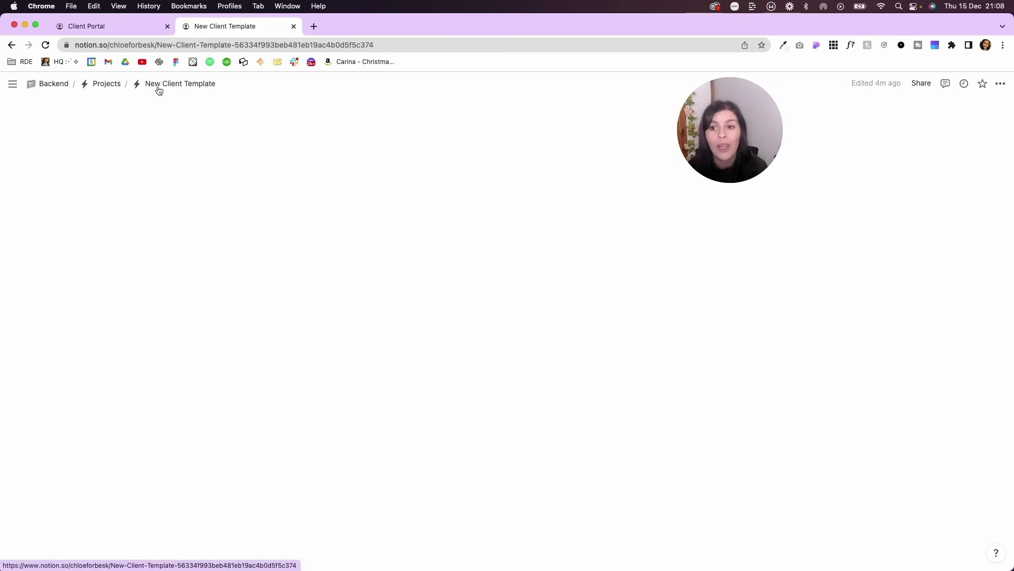
# - Show the Project Process database title on the Inbox section's inbox view and hide it again
pyautogui.scroll(-10, 275, 333)
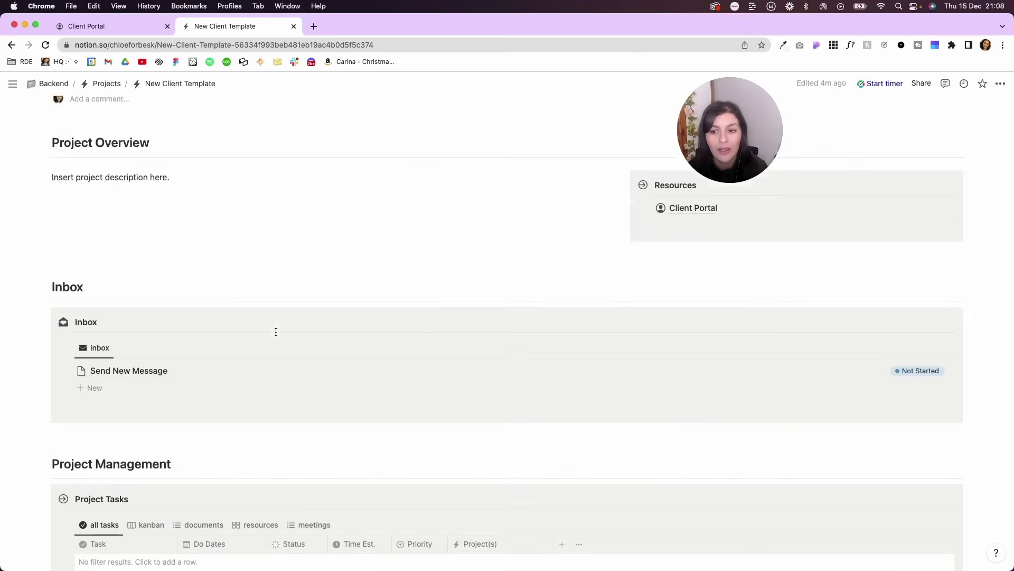
pyautogui.click(94, 285)
pyautogui.click(105, 348)
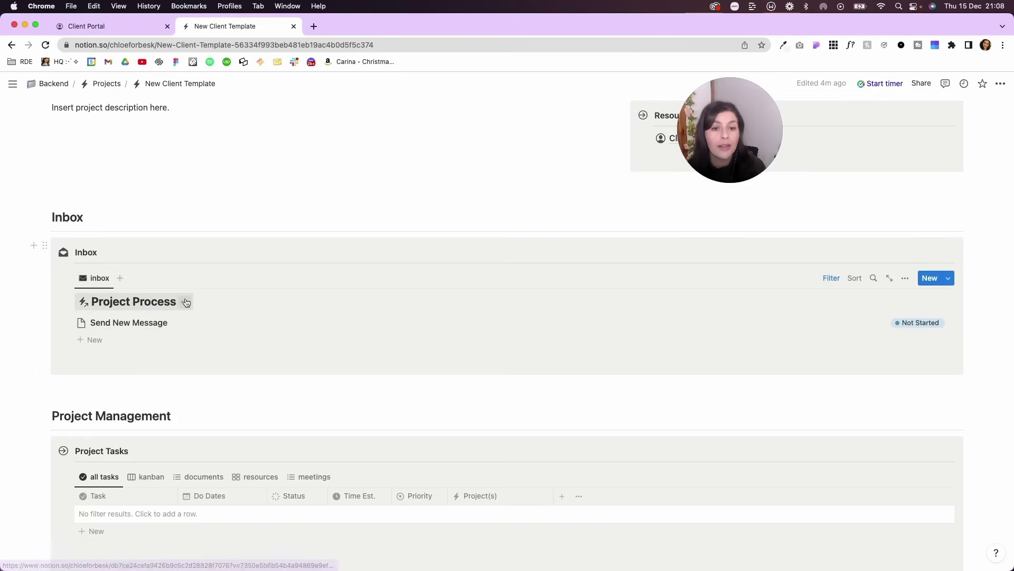
pyautogui.click(188, 303)
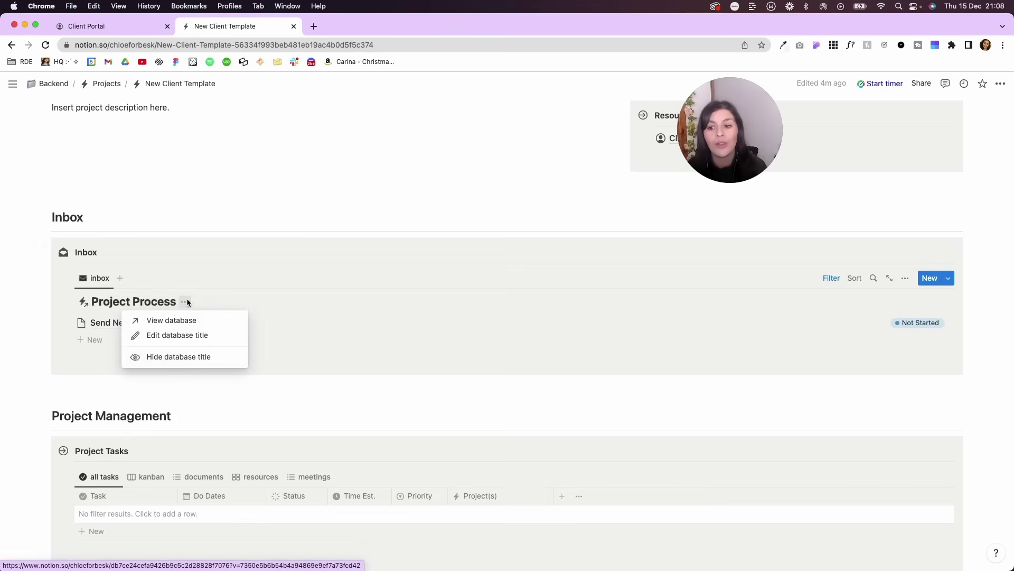
pyautogui.click(176, 357)
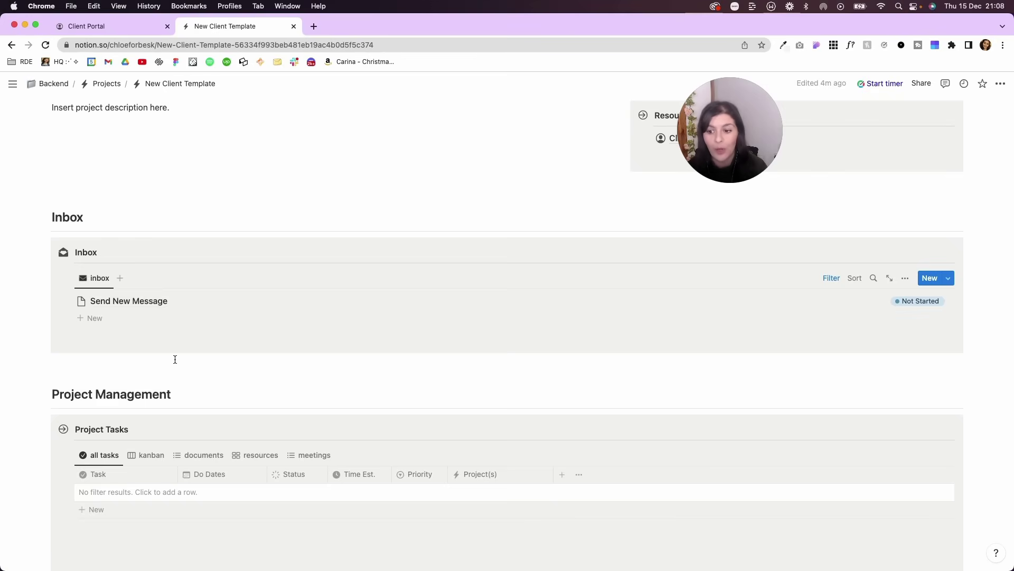
# - View the documents, resources and meetings views in the Project Tasks section
pyautogui.scroll(-5, 175, 360)
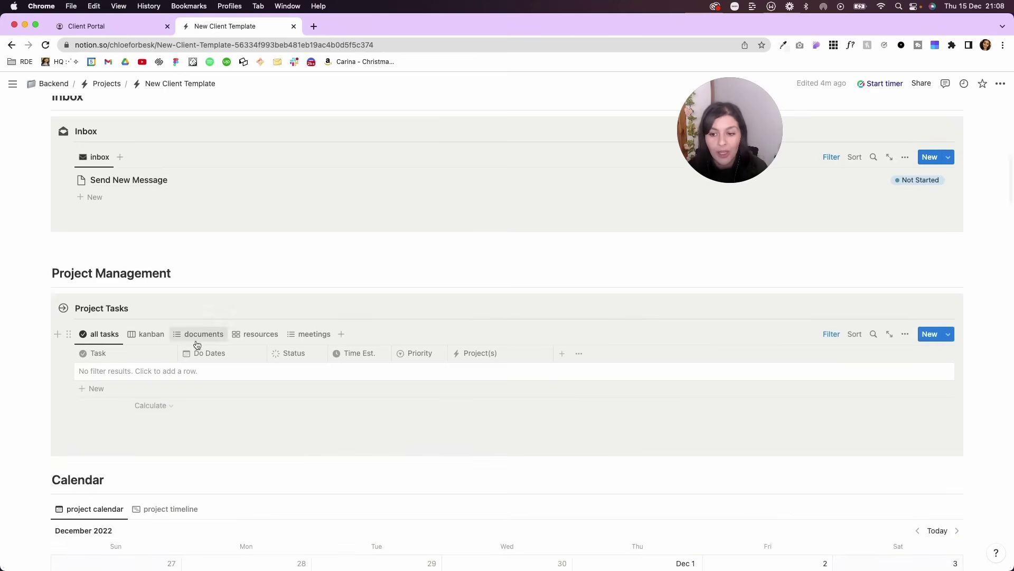
pyautogui.click(197, 336)
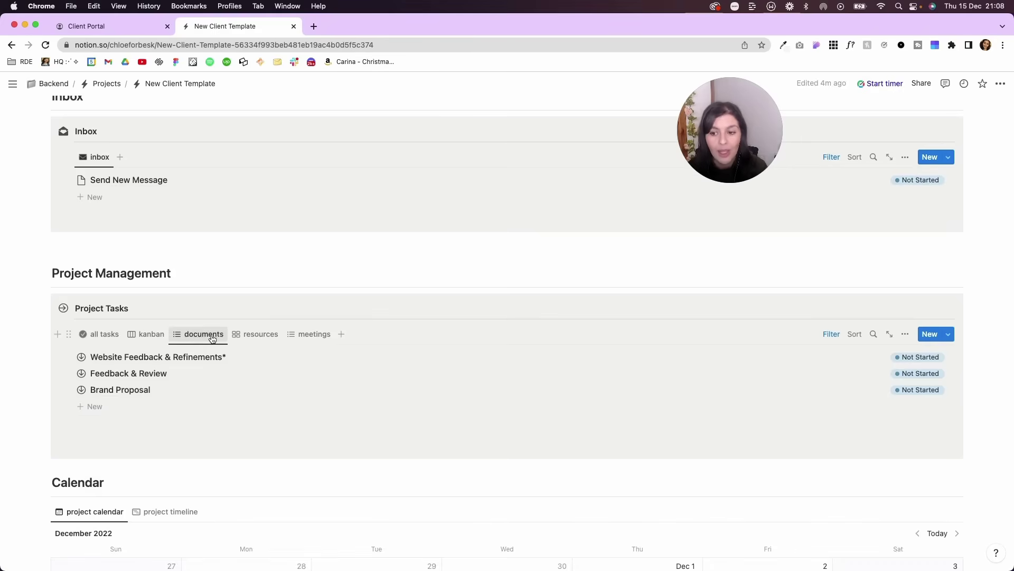
pyautogui.click(258, 335)
pyautogui.click(303, 336)
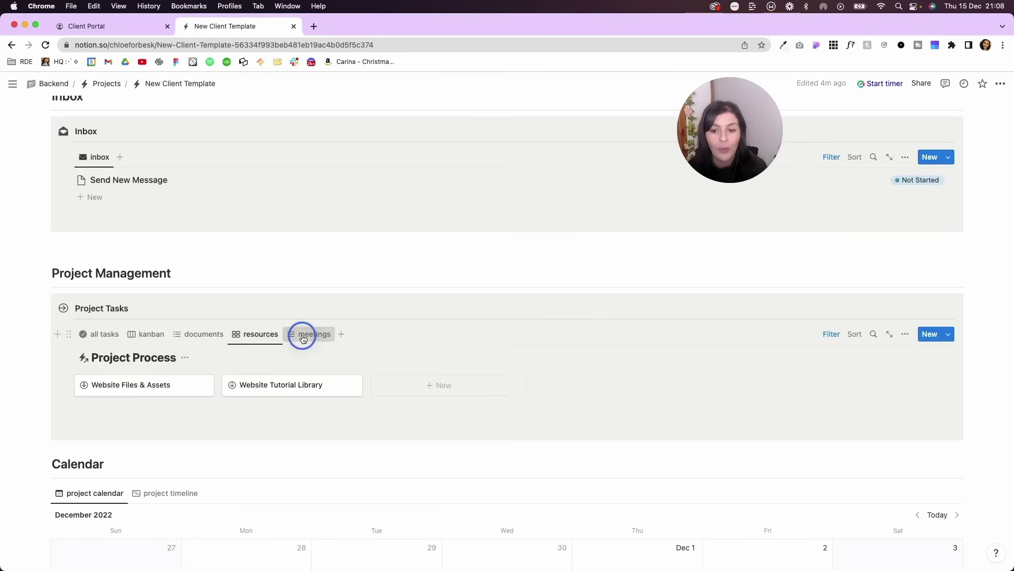
# - Insert a linked view of a database in the empty line between the Inbox and Project Management sections
pyautogui.click(219, 243)
pyautogui.press('Return')
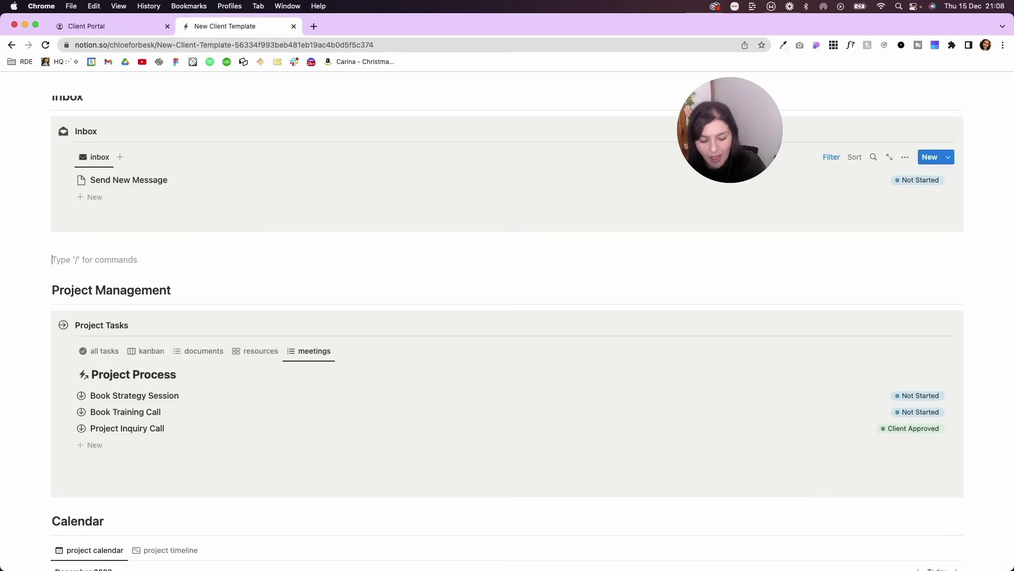
pyautogui.write('/link')
pyautogui.write('ed')
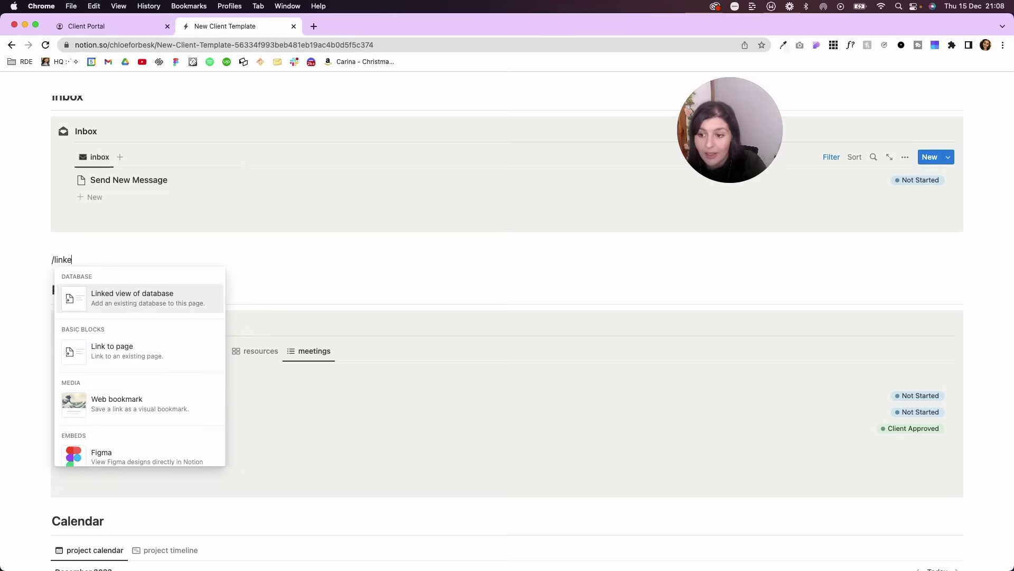
pyautogui.click(180, 306)
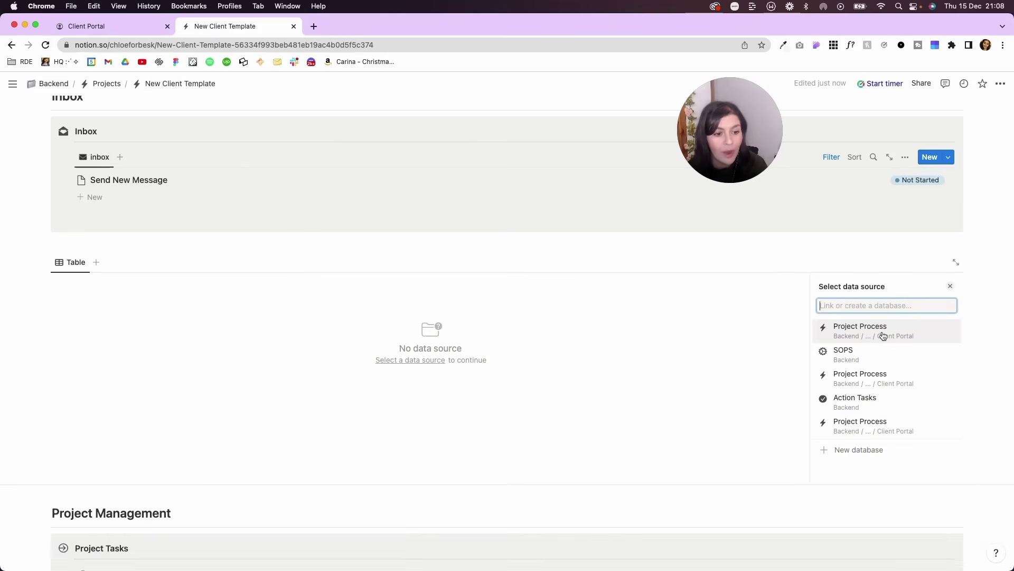
# - Use the first listed Project Process database as the linked view's source and copy its existing inbox view
pyautogui.click(857, 331)
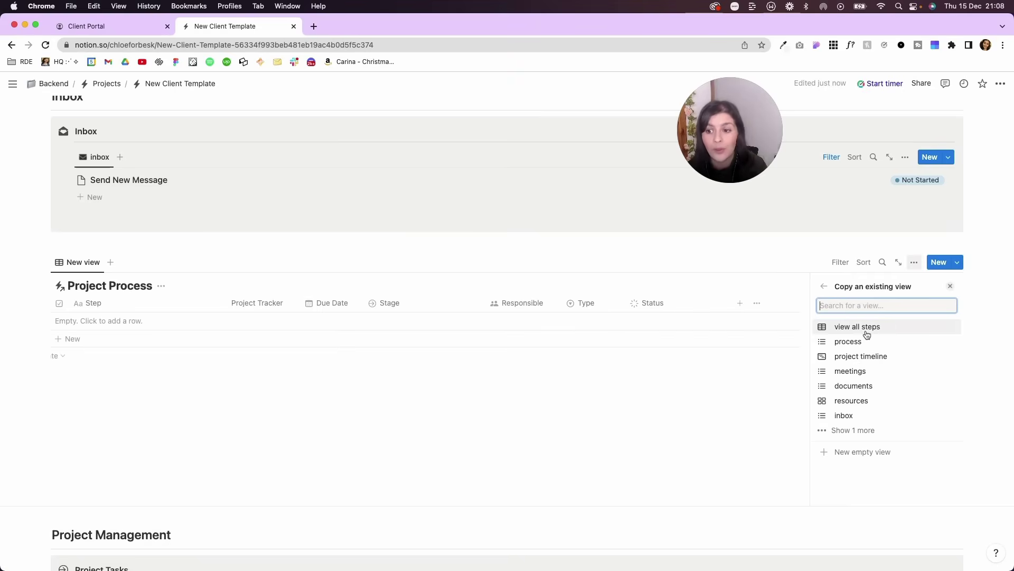
pyautogui.click(858, 385)
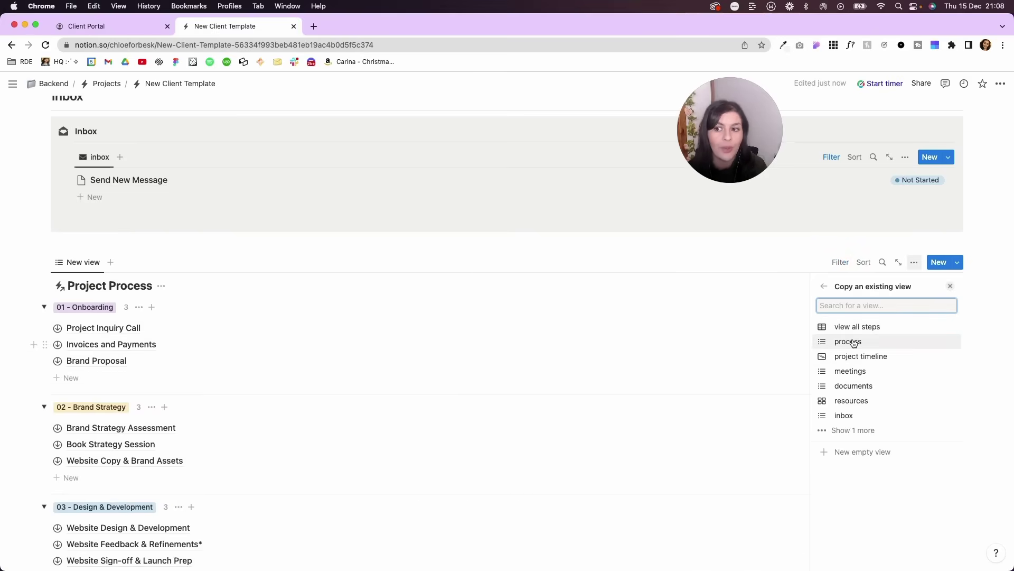
pyautogui.click(845, 416)
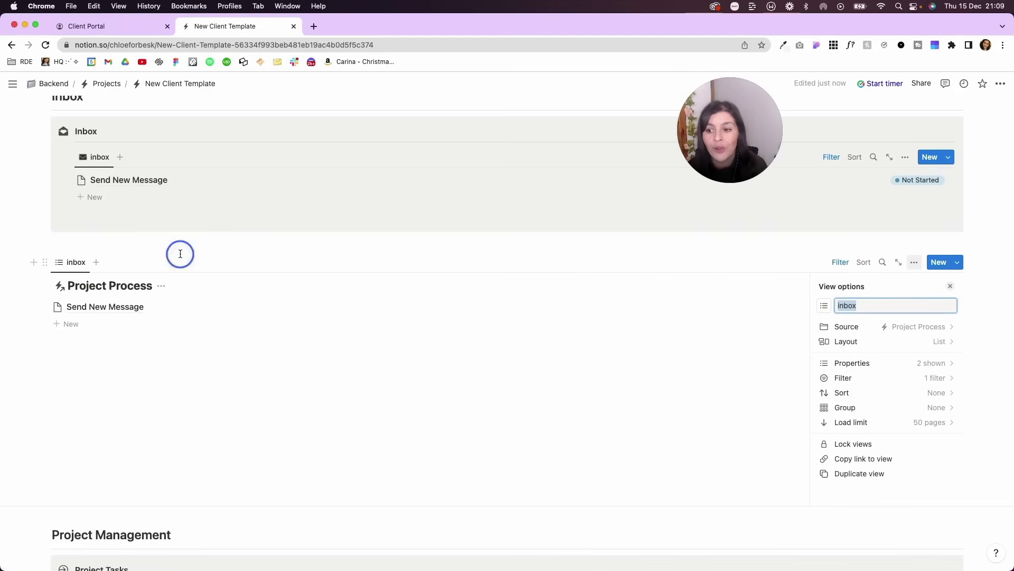
# - Delete the linked inbox view placed above Project Management
pyautogui.click(180, 254)
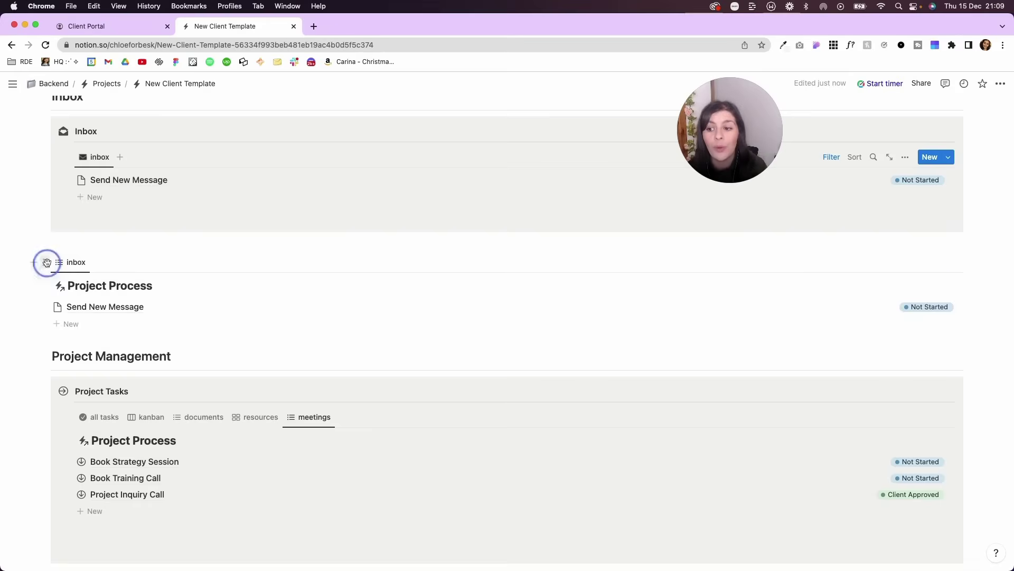
pyautogui.click(47, 263)
pyautogui.press('Delete')
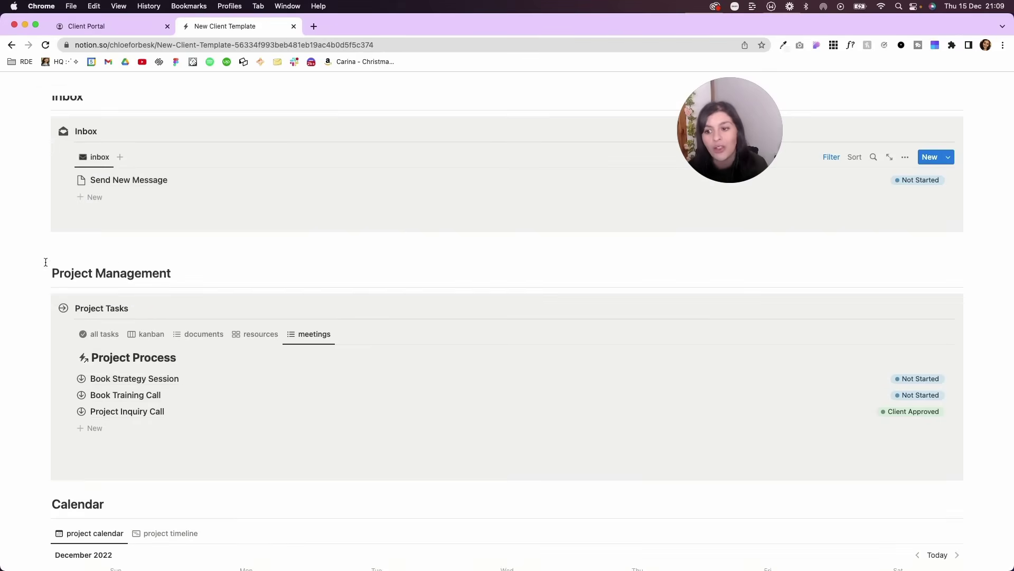
# - Hide the Project Process database title in the meetings view of Project Tasks
pyautogui.click(185, 364)
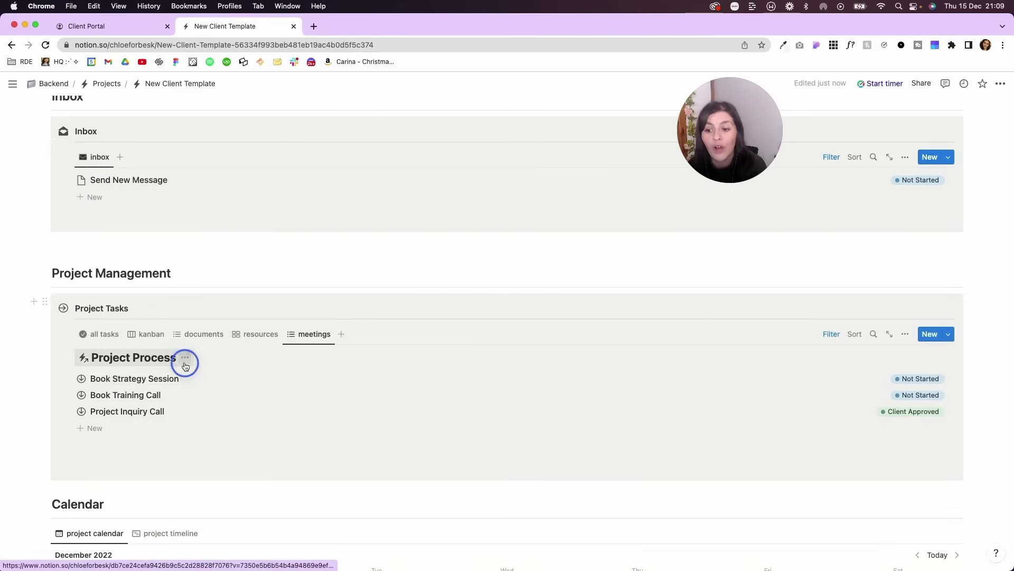
pyautogui.click(185, 417)
pyautogui.scroll(-5, 186, 419)
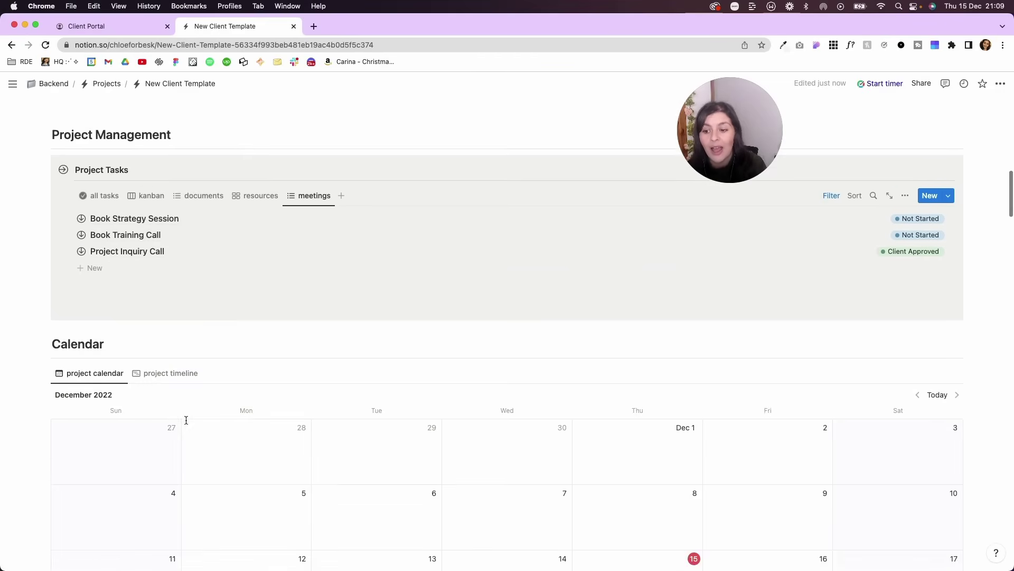
pyautogui.scroll(5, 265, 380)
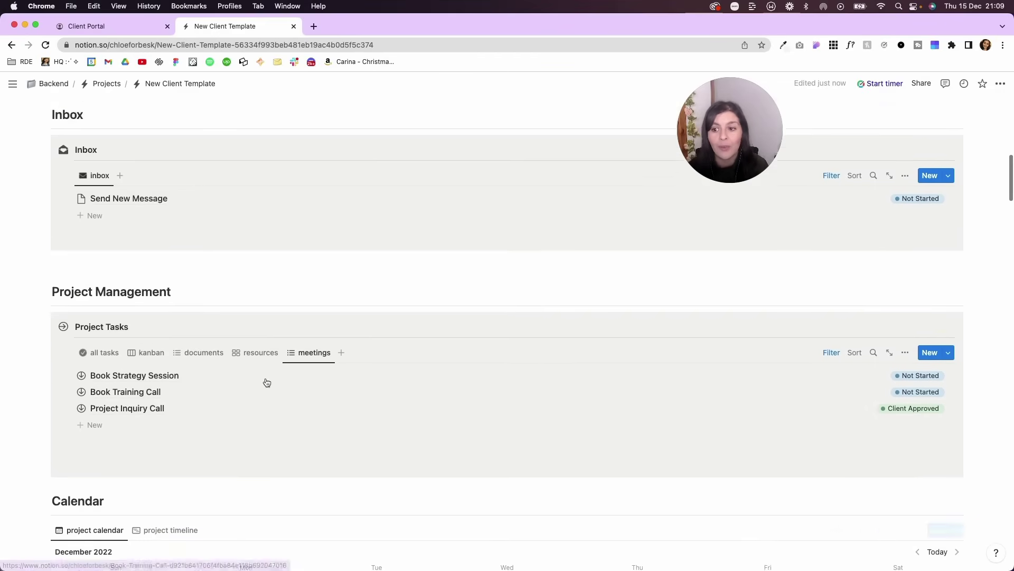
# - View the status options for the Send New Message item in the Inbox without changing its status
pyautogui.scroll(2, 267, 382)
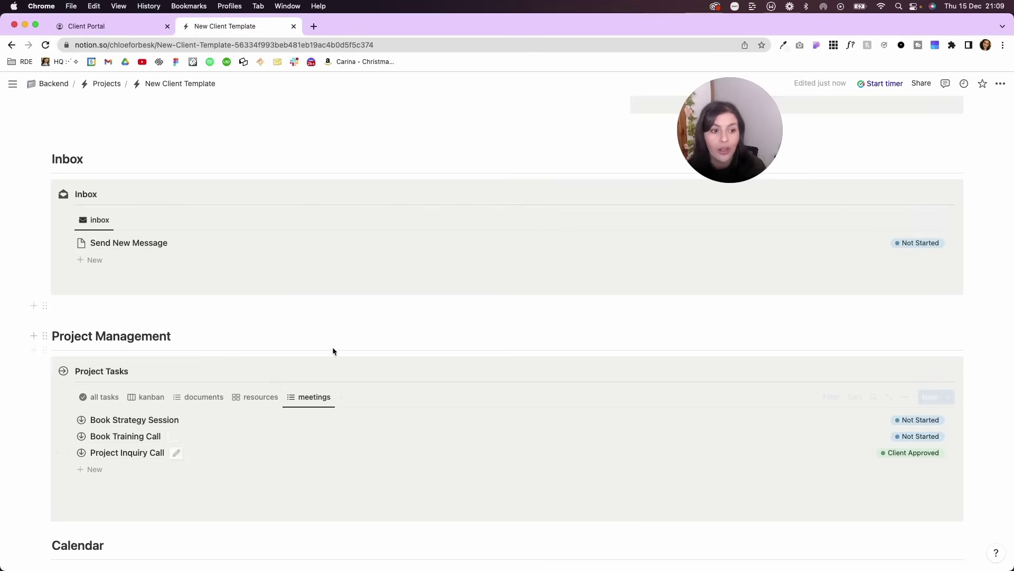
pyautogui.scroll(1, 332, 348)
pyautogui.scroll(-1, 333, 348)
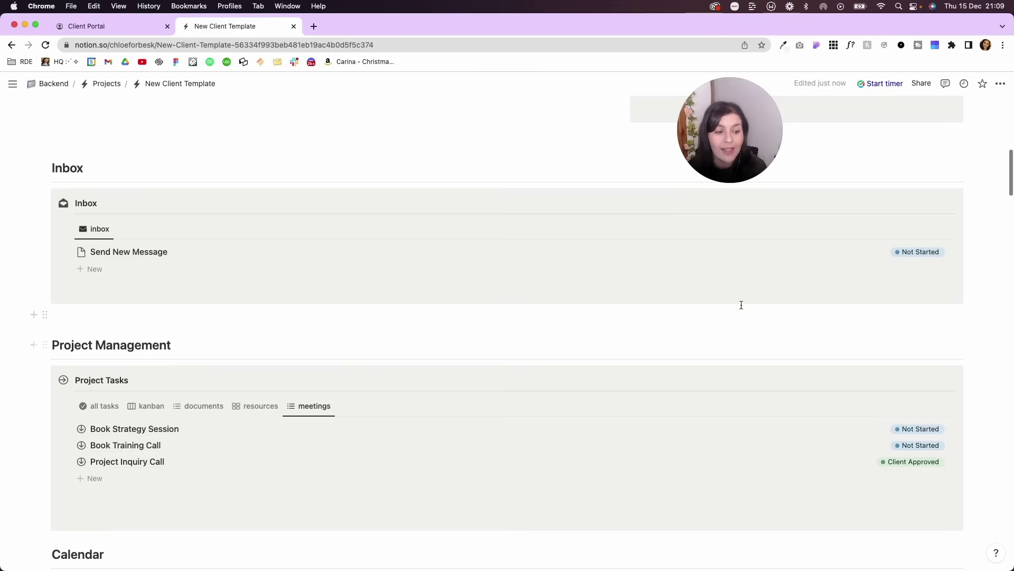
pyautogui.click(916, 253)
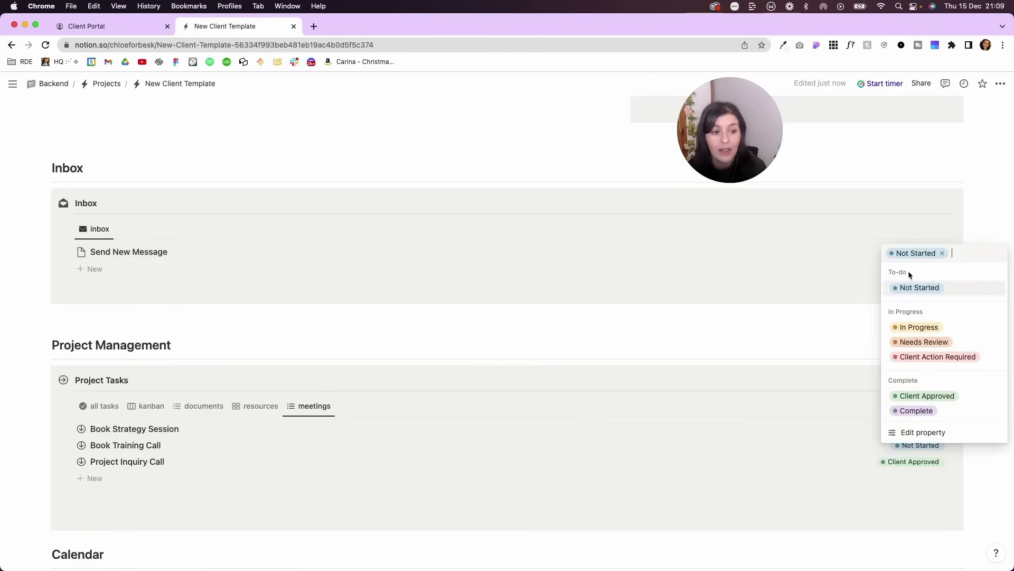
pyautogui.press('Escape')
# - Switch Project Tasks back to the all tasks view and review the Project Overview and Resources sections
pyautogui.scroll(5, 727, 335)
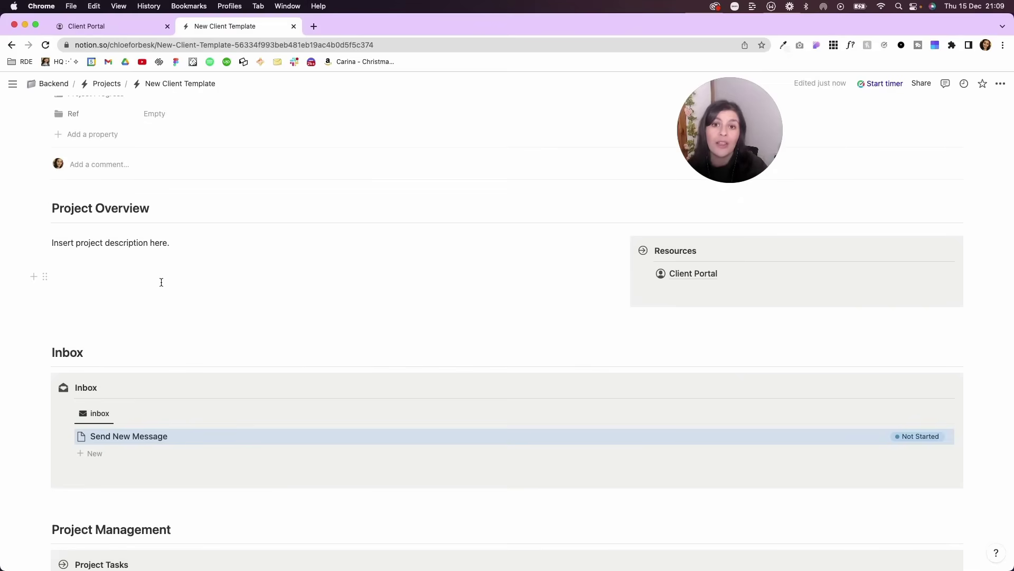
pyautogui.scroll(-5, 161, 282)
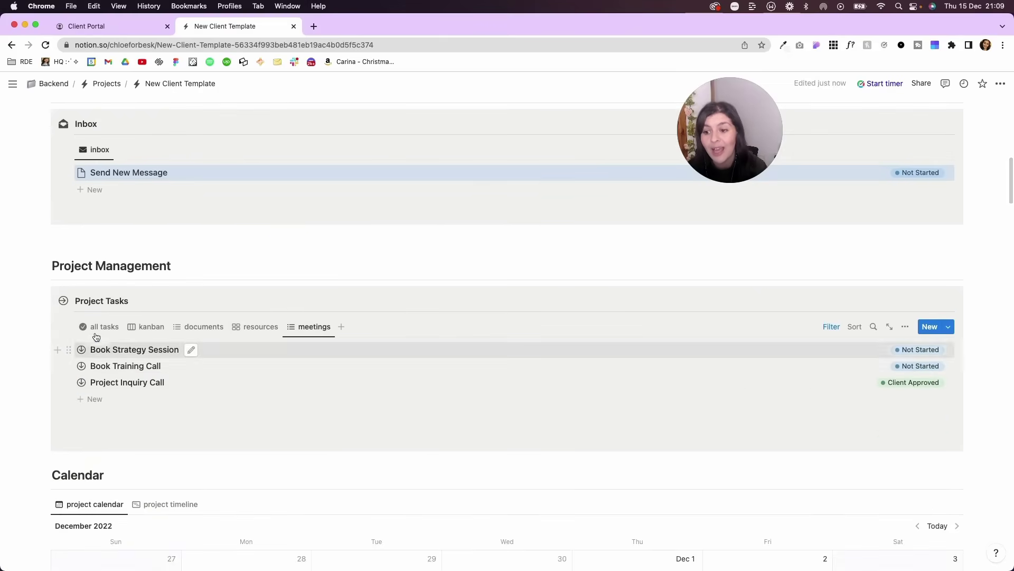
pyautogui.click(97, 330)
pyautogui.scroll(6, 95, 336)
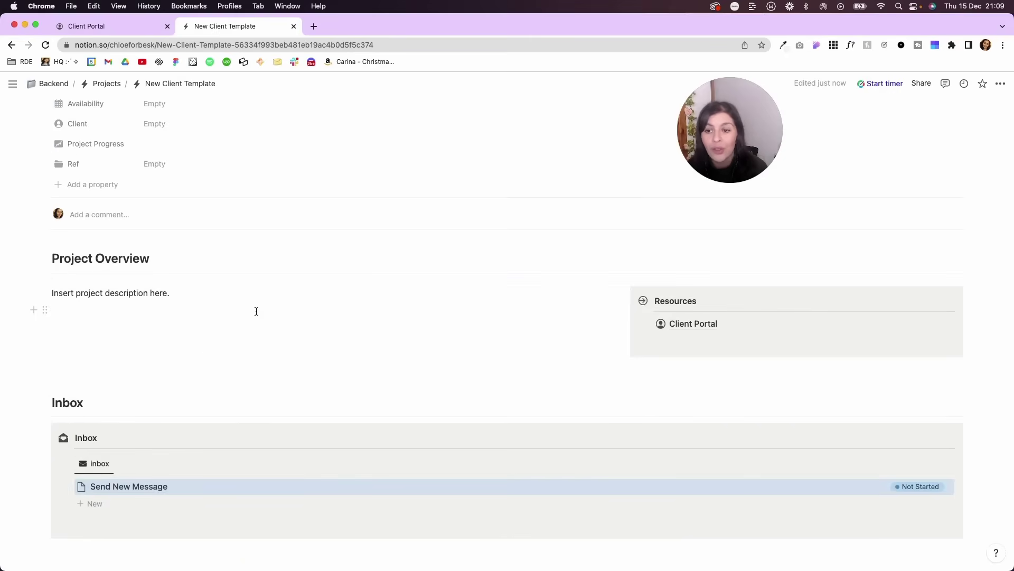
pyautogui.click(296, 316)
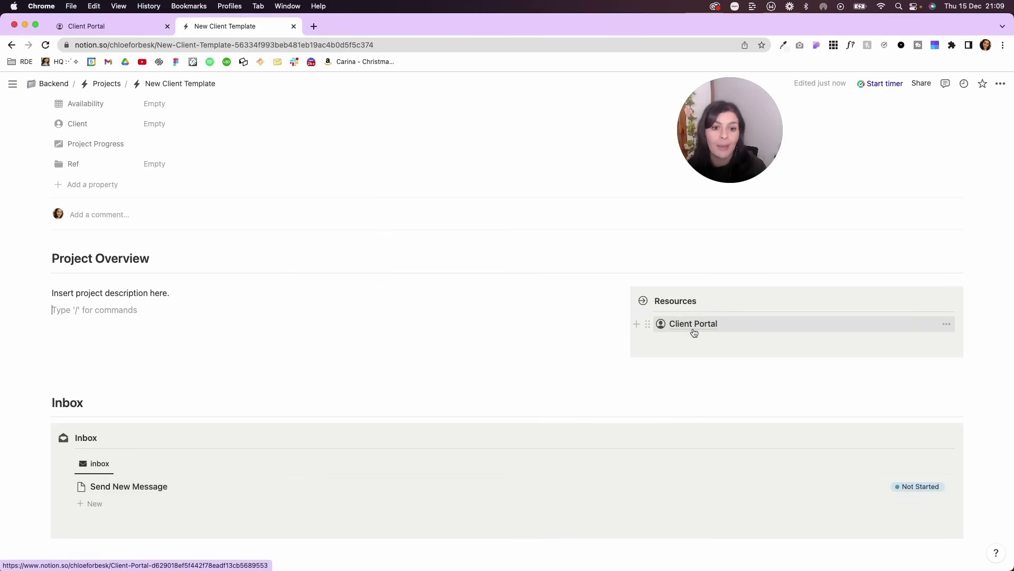
# - Go to the Projects database and open its New Client Template for editing as a full page
pyautogui.click(100, 82)
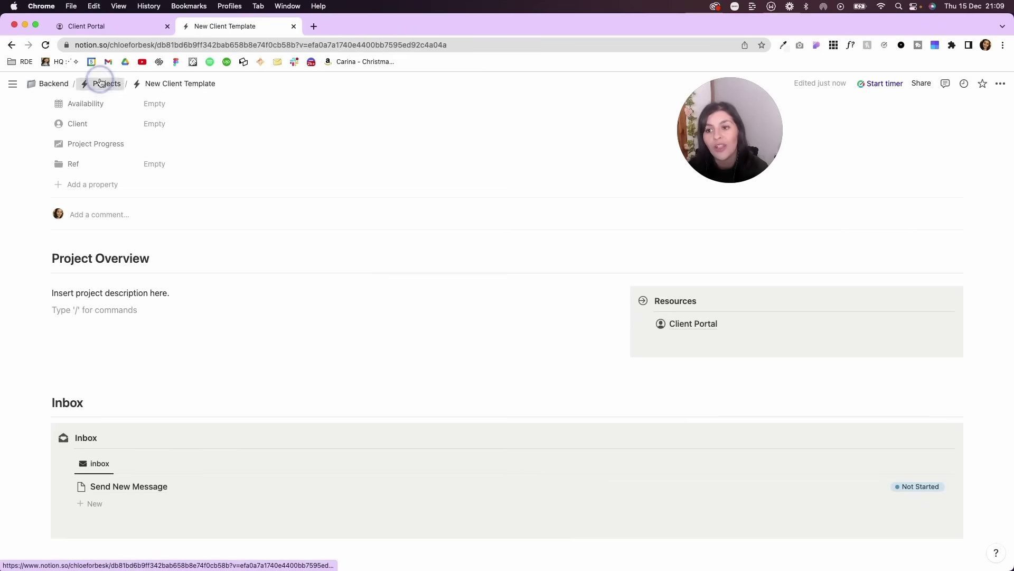
pyautogui.click(961, 179)
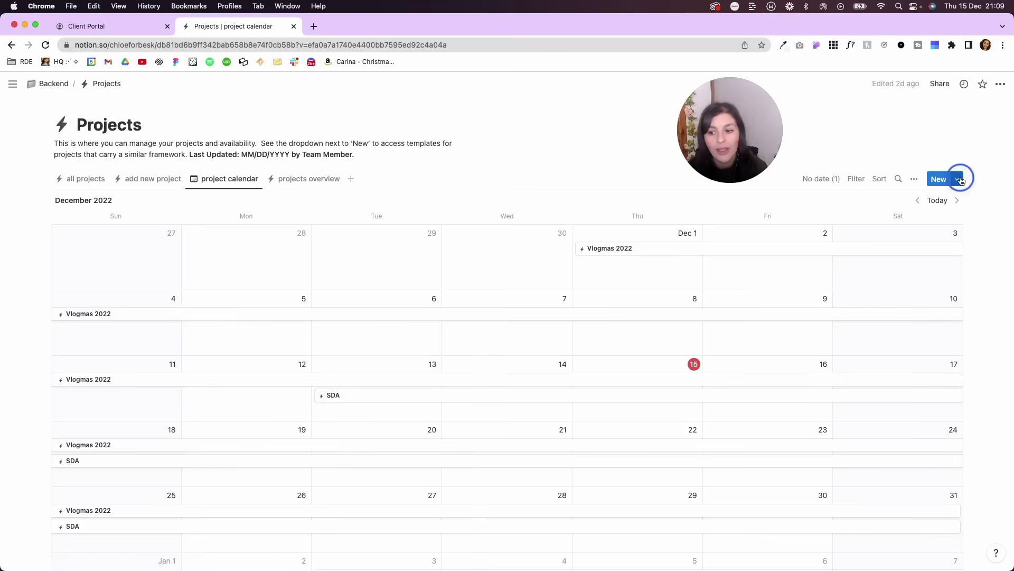
pyautogui.click(995, 233)
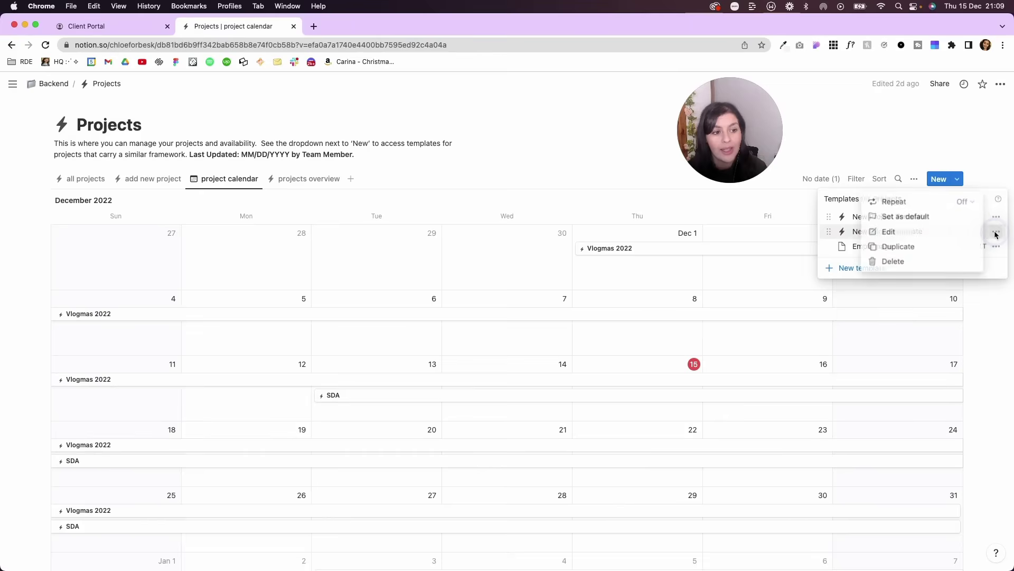
pyautogui.click(925, 231)
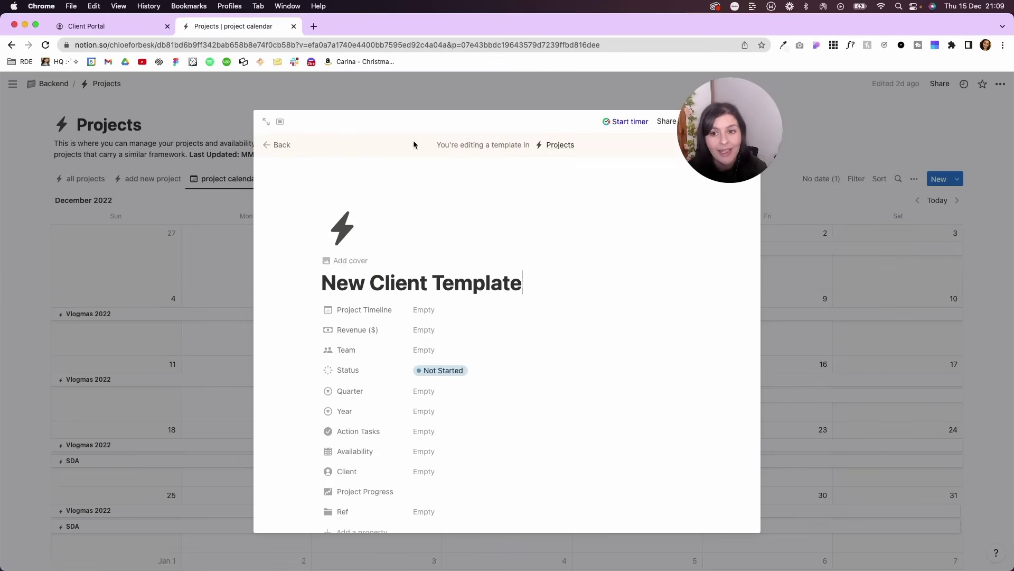
pyautogui.click(267, 122)
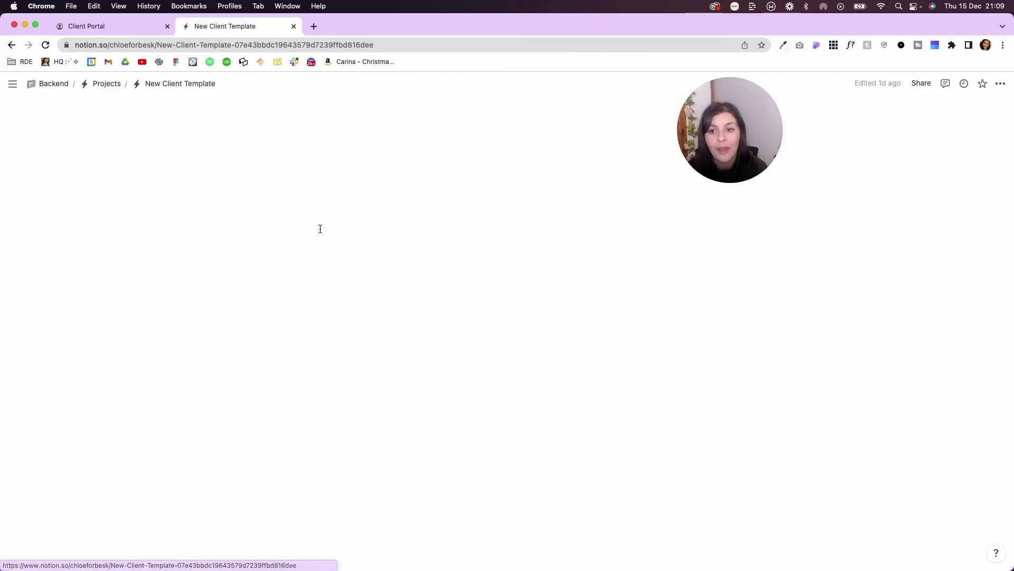
# - Open the Client Portal page from the Resources section of the template being edited
pyautogui.scroll(-10, 406, 436)
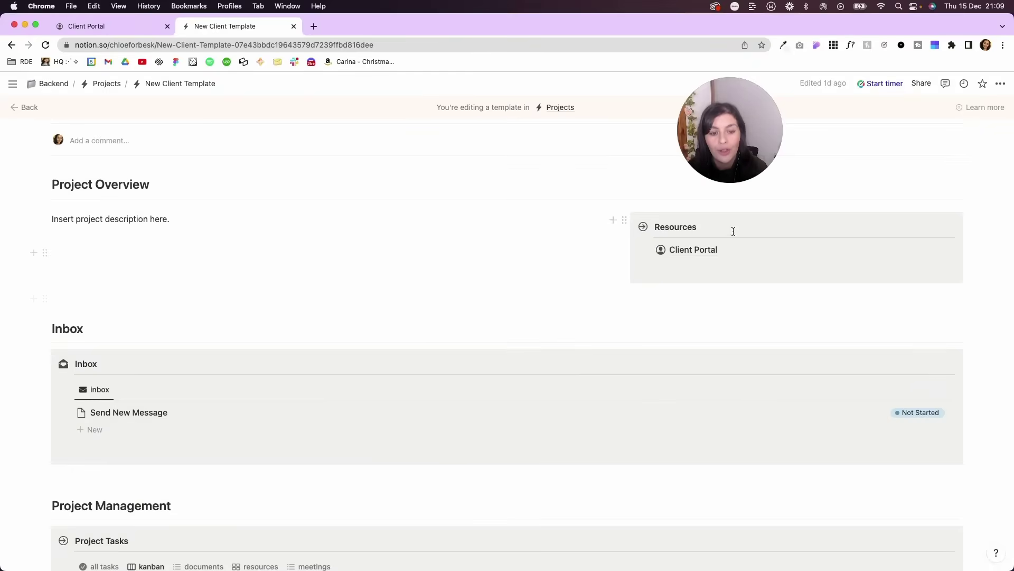
pyautogui.click(686, 253)
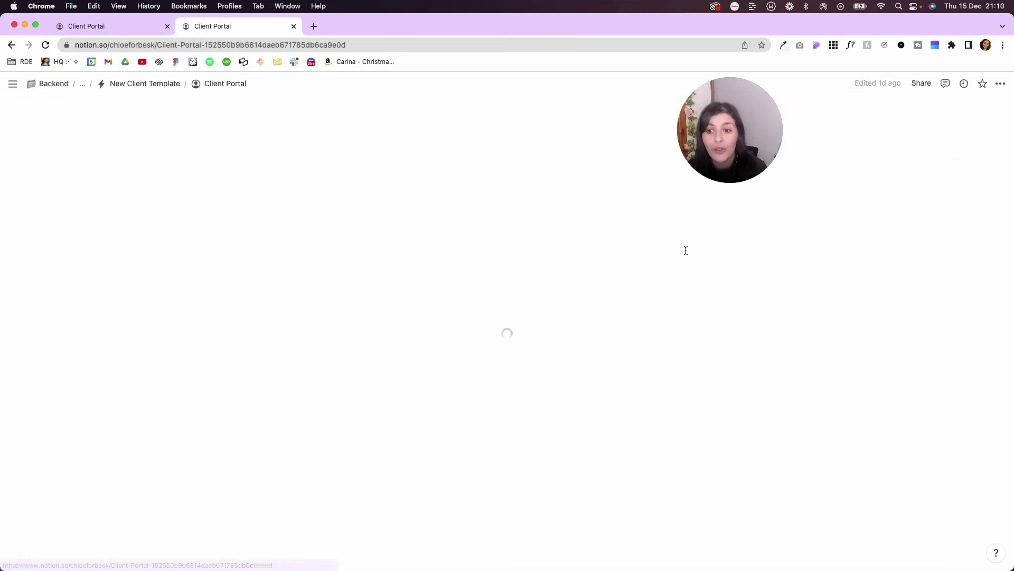